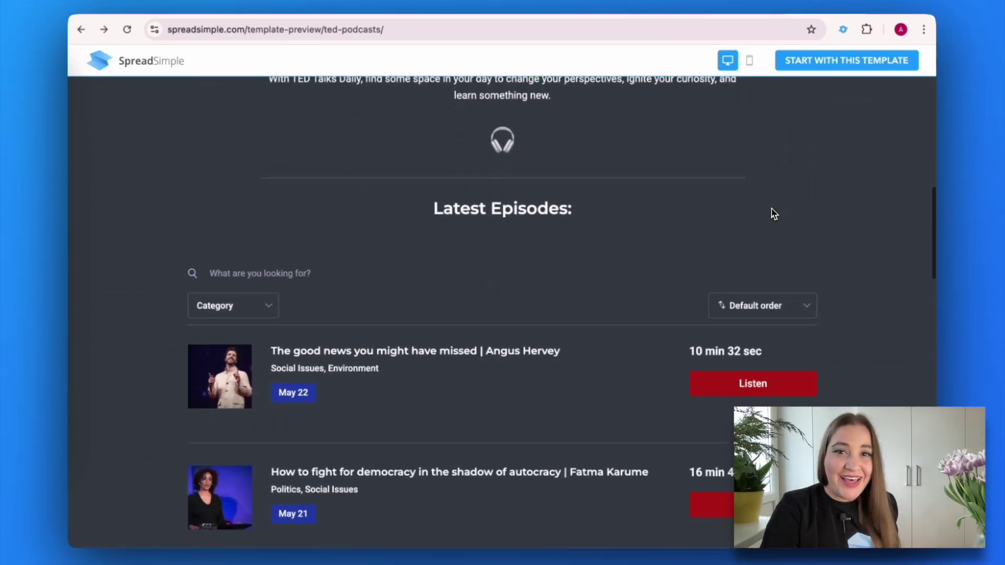
# Step: Scroll through the TED Podcasts and Templates Store previews and the spreadsimple.com homepage
pyautogui.scroll(-2, 774, 214)
pyautogui.scroll(-2, 773, 214)
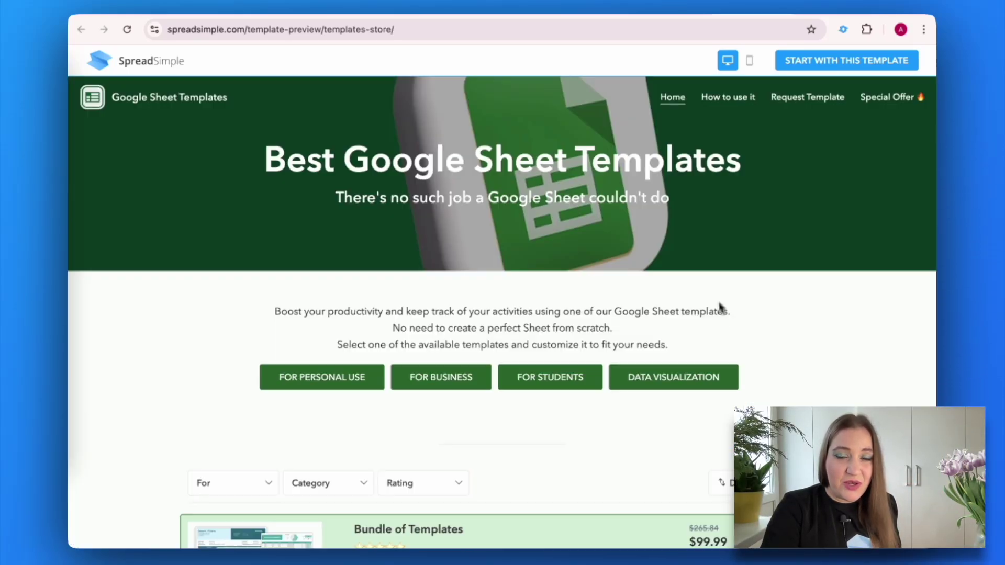
pyautogui.scroll(-4, 719, 314)
pyautogui.scroll(-5, 717, 316)
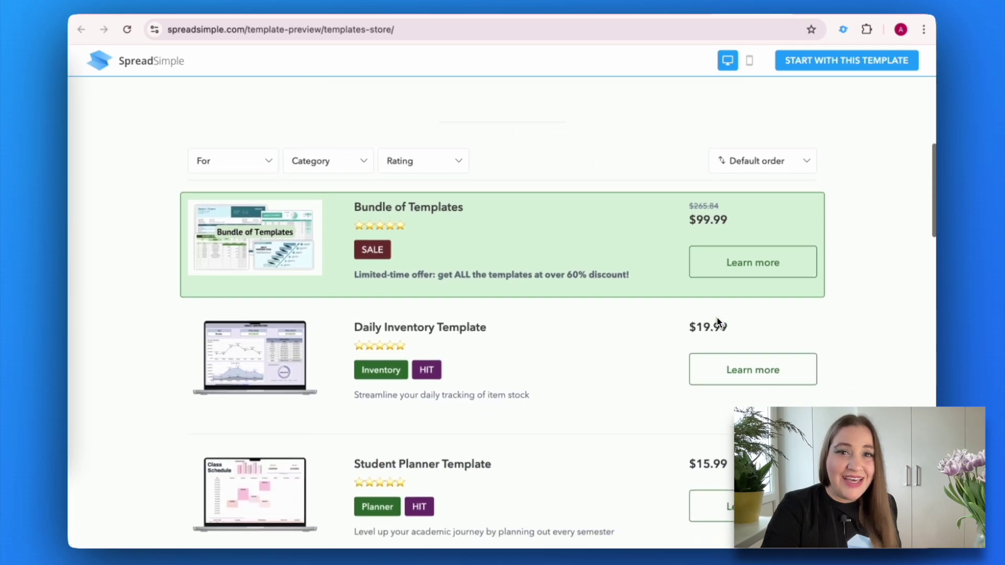
pyautogui.scroll(-3, 718, 320)
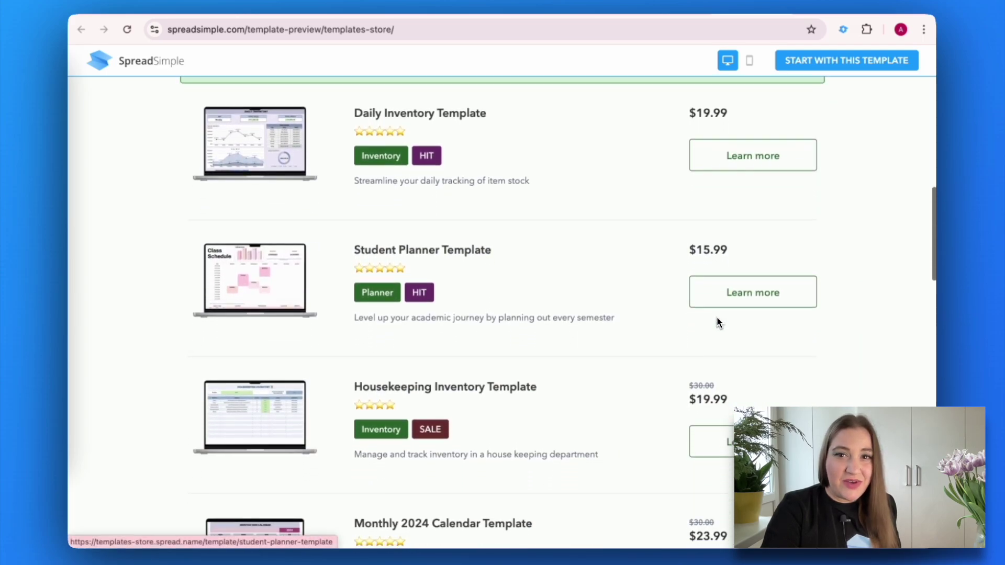
pyautogui.scroll(-3, 717, 322)
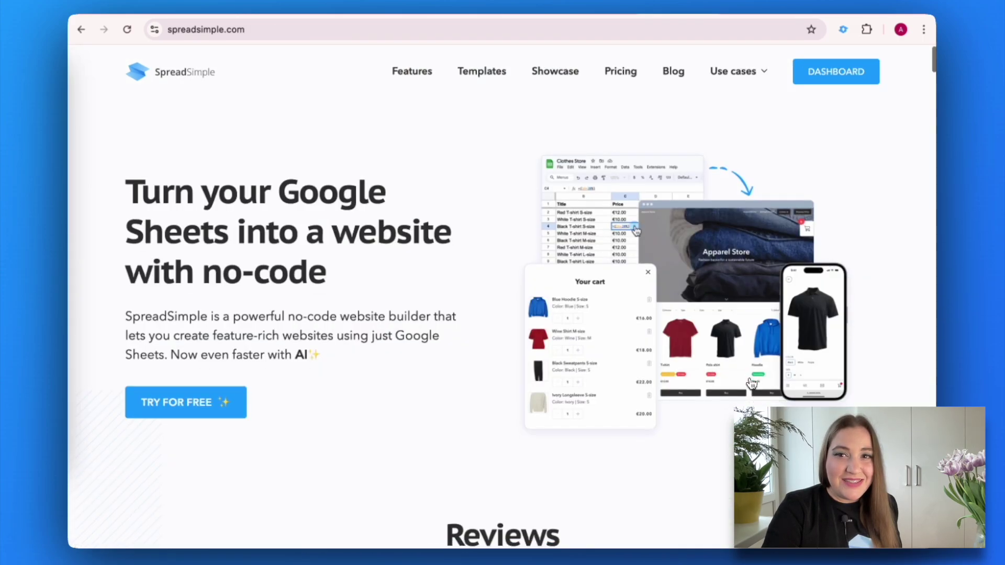
pyautogui.scroll(-2, 752, 385)
pyautogui.scroll(-2, 752, 385)
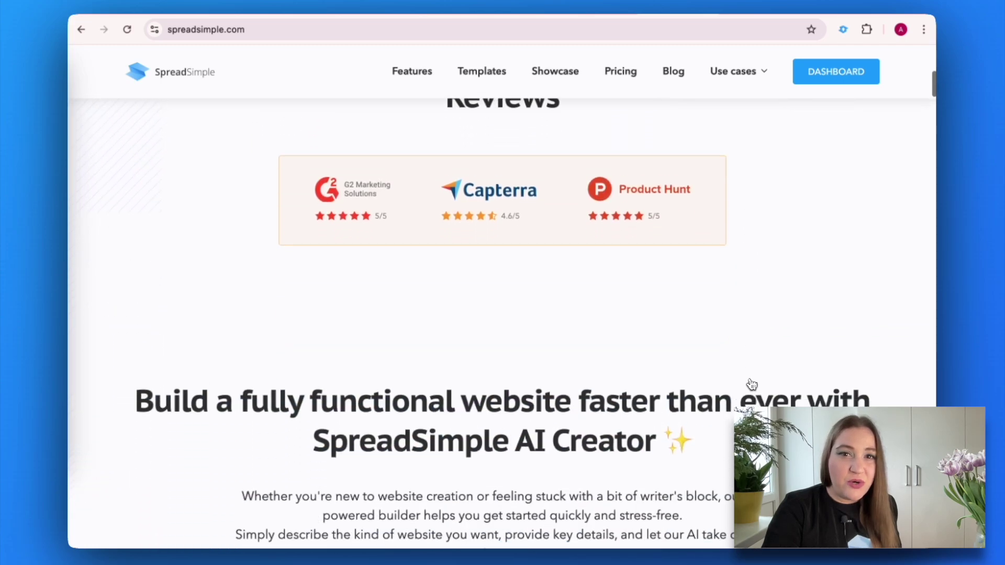
pyautogui.scroll(-7, 752, 384)
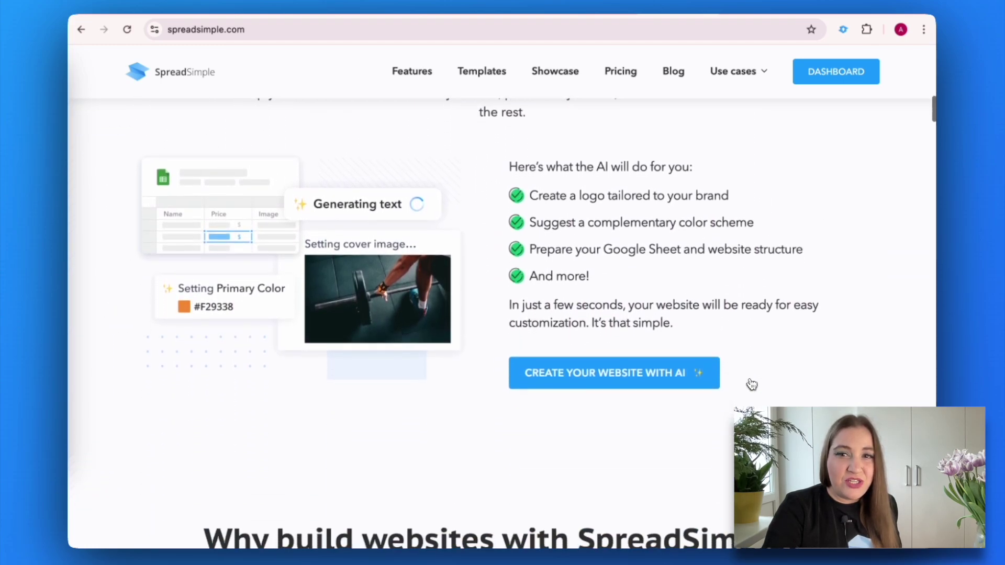
pyautogui.scroll(-10, 752, 385)
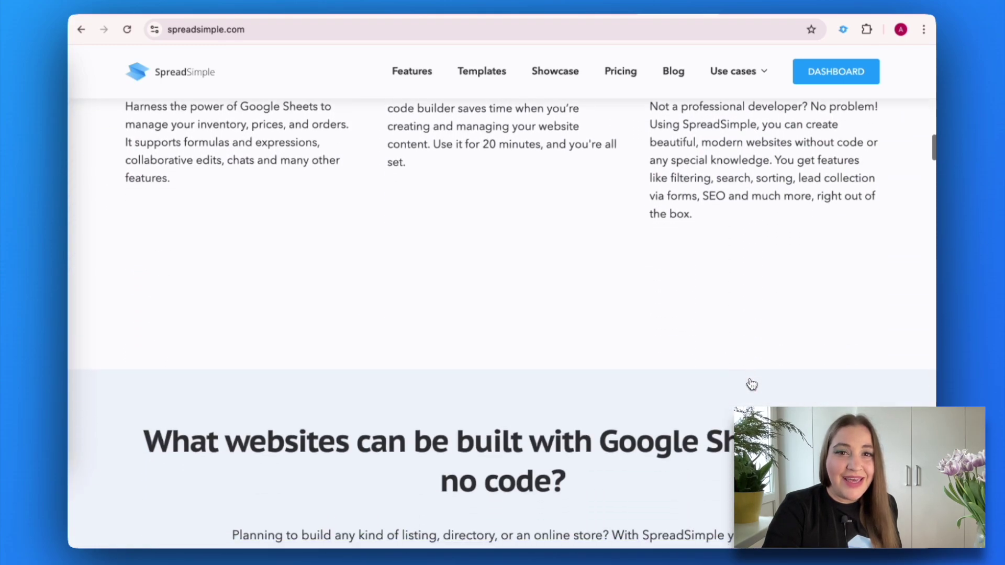
pyautogui.scroll(-7, 752, 385)
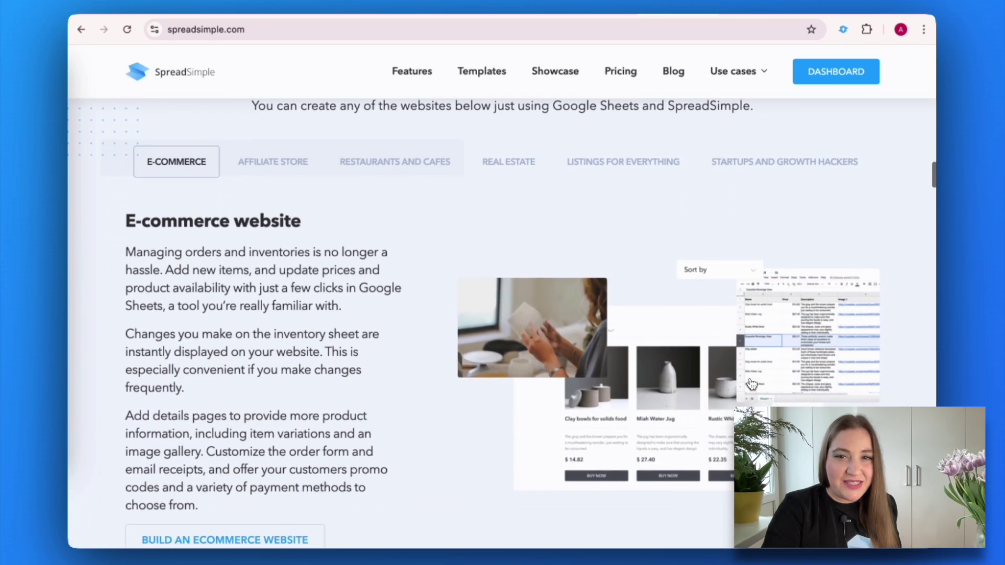
pyautogui.scroll(-7, 752, 385)
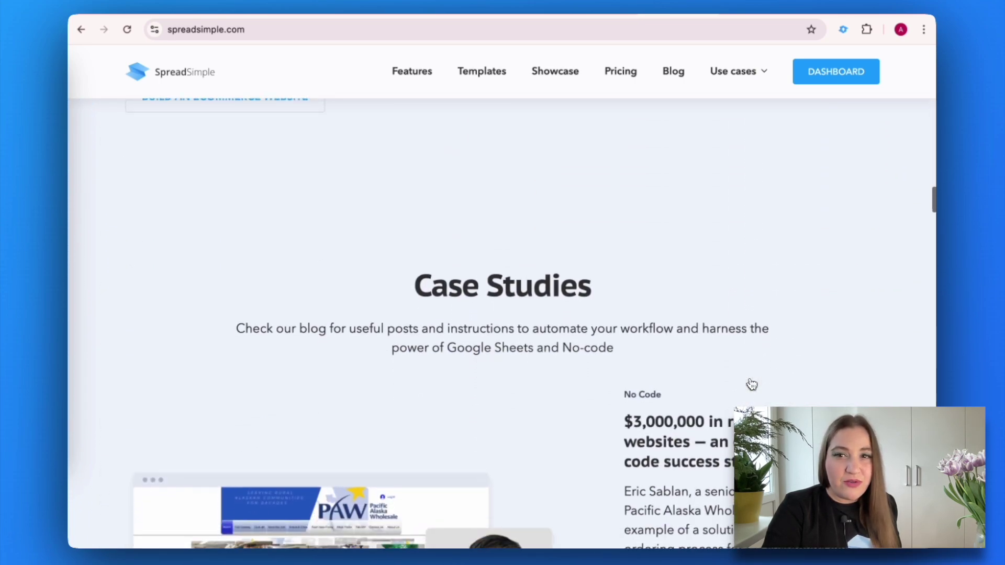
pyautogui.scroll(-10, 752, 385)
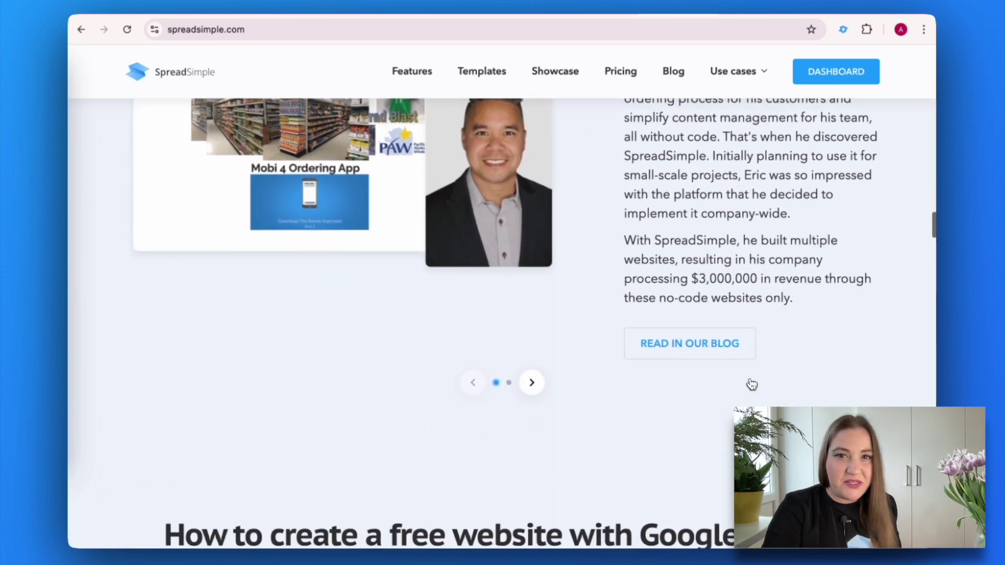
pyautogui.scroll(-2, 752, 385)
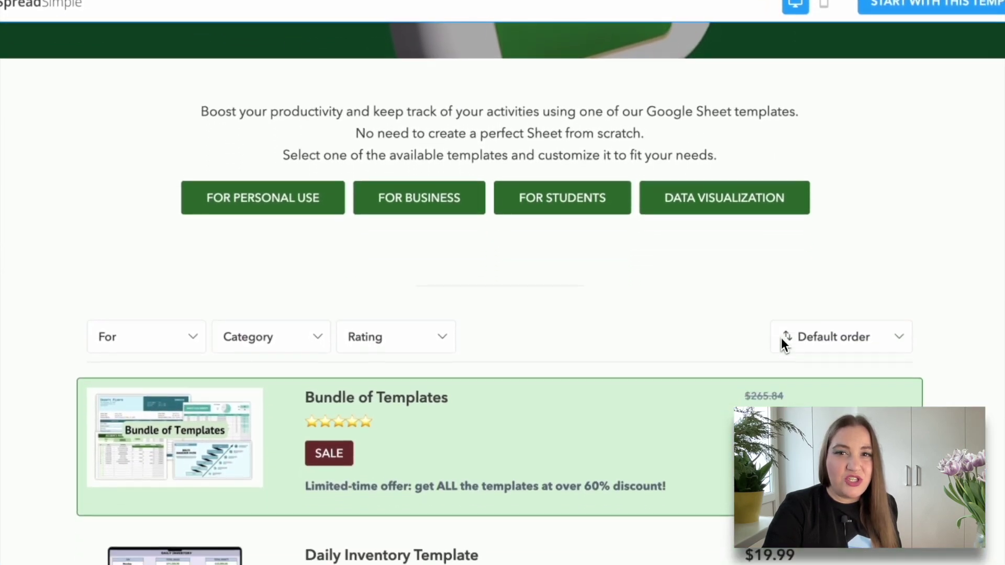
pyautogui.scroll(-5, 781, 338)
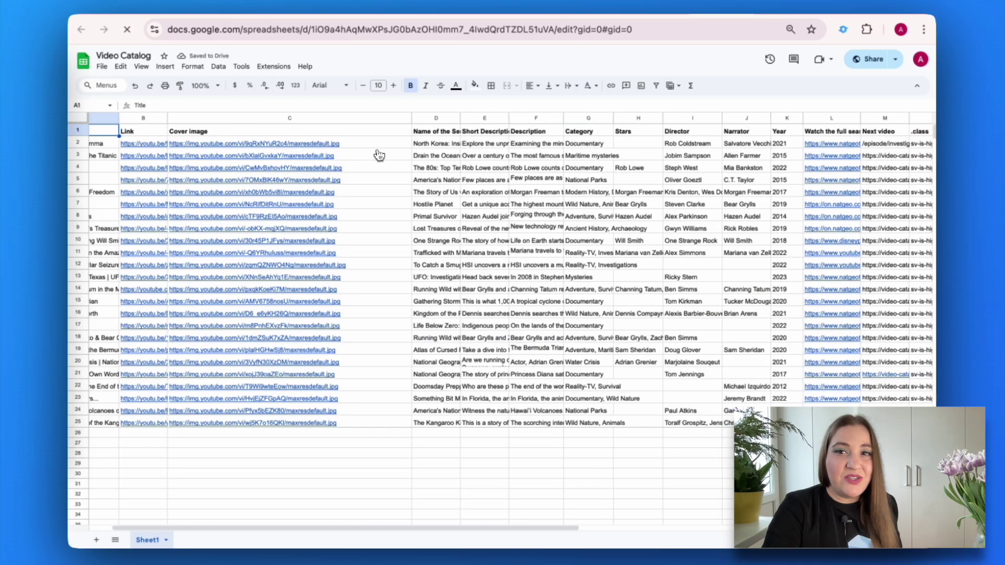
pyautogui.hscroll(4, 378, 155)
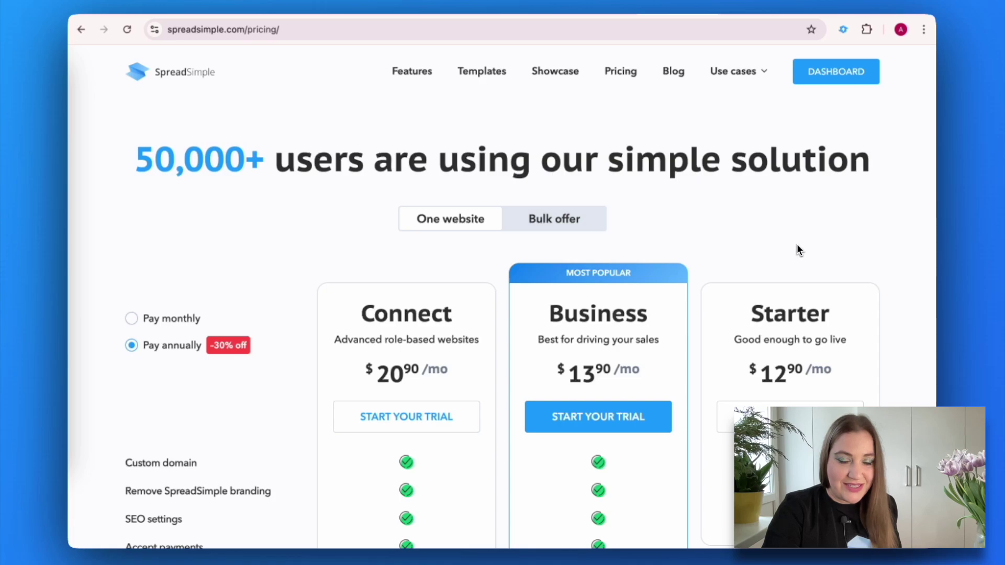
# Step: Scroll through the SpreadSimple pricing plans
pyautogui.scroll(-1, 798, 245)
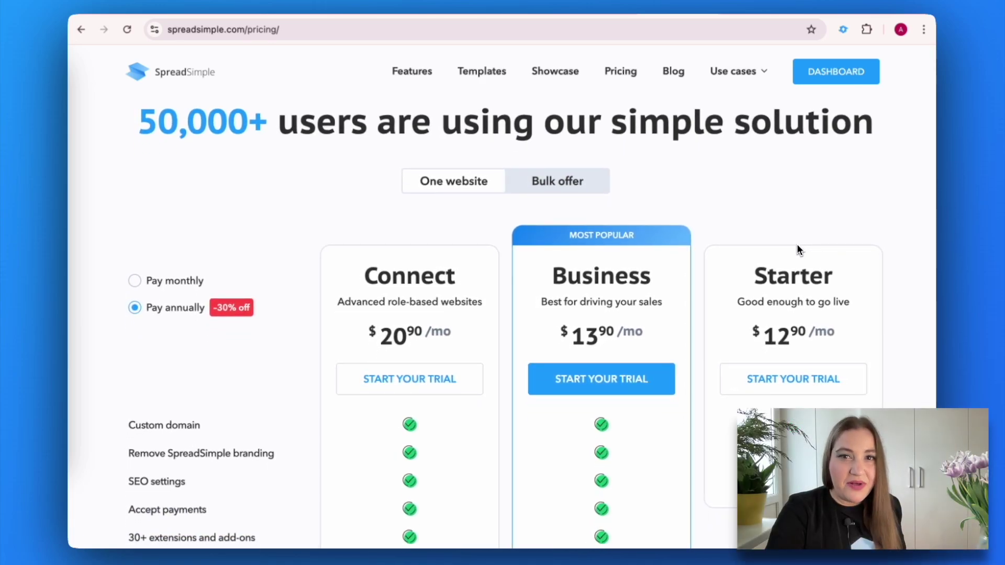
pyautogui.scroll(-3, 797, 244)
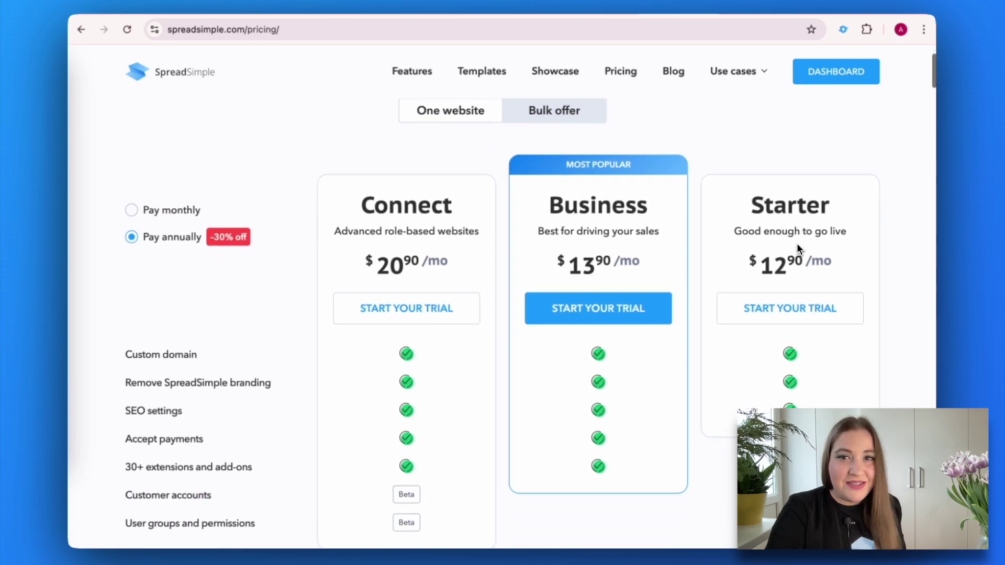
pyautogui.scroll(-3, 797, 247)
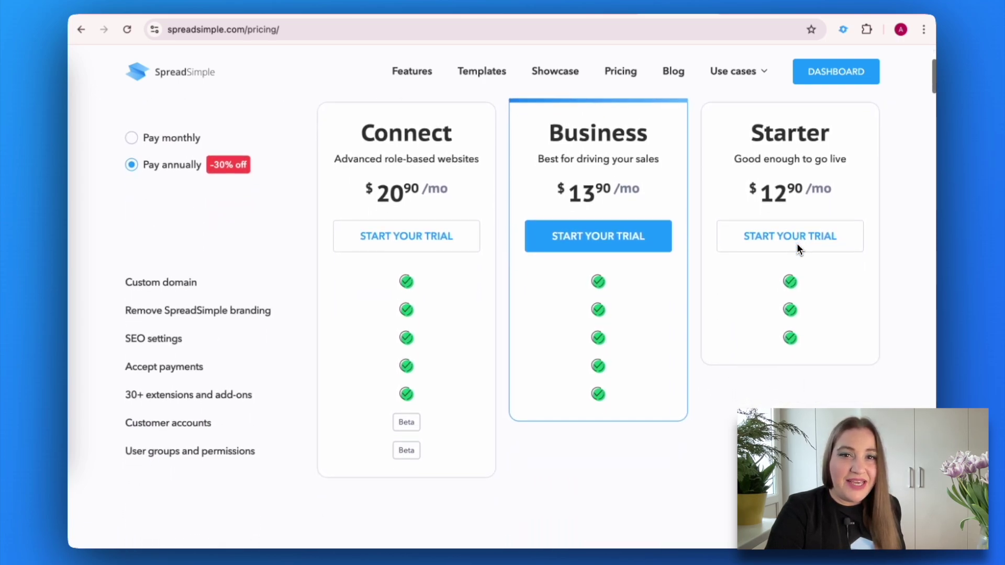
pyautogui.scroll(-5, 798, 244)
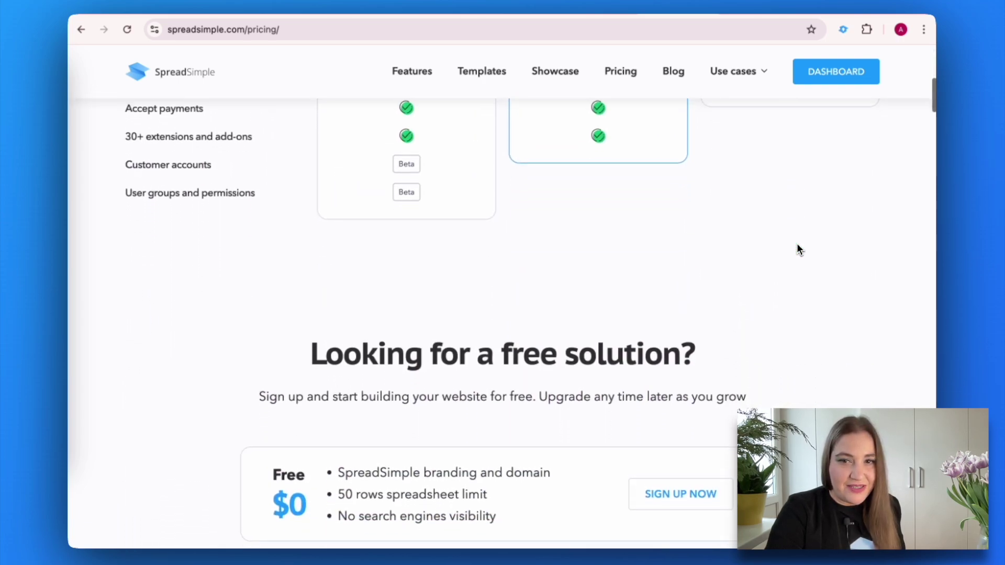
pyautogui.scroll(-4, 798, 249)
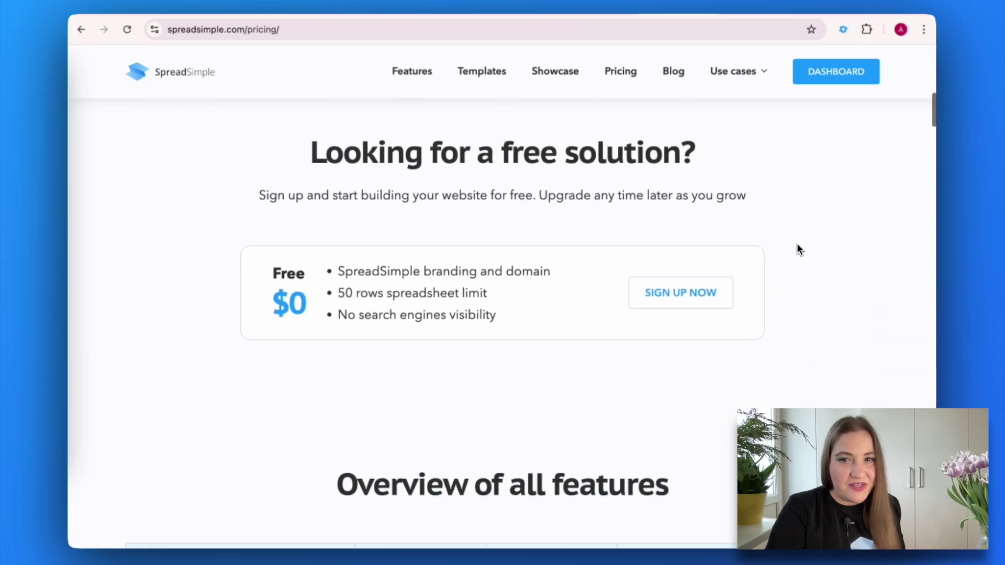
pyautogui.scroll(-2, 797, 250)
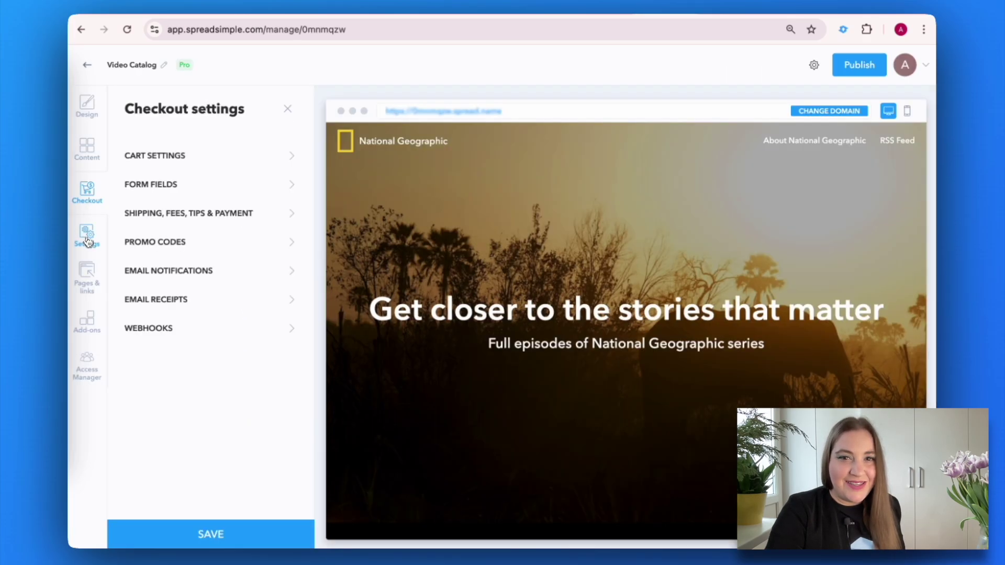
# Step: Look over the dashboard's general settings, Pages & links, Add-ons, access rules and Design panels
pyautogui.click(88, 242)
pyautogui.click(85, 282)
pyautogui.click(85, 321)
pyautogui.click(88, 366)
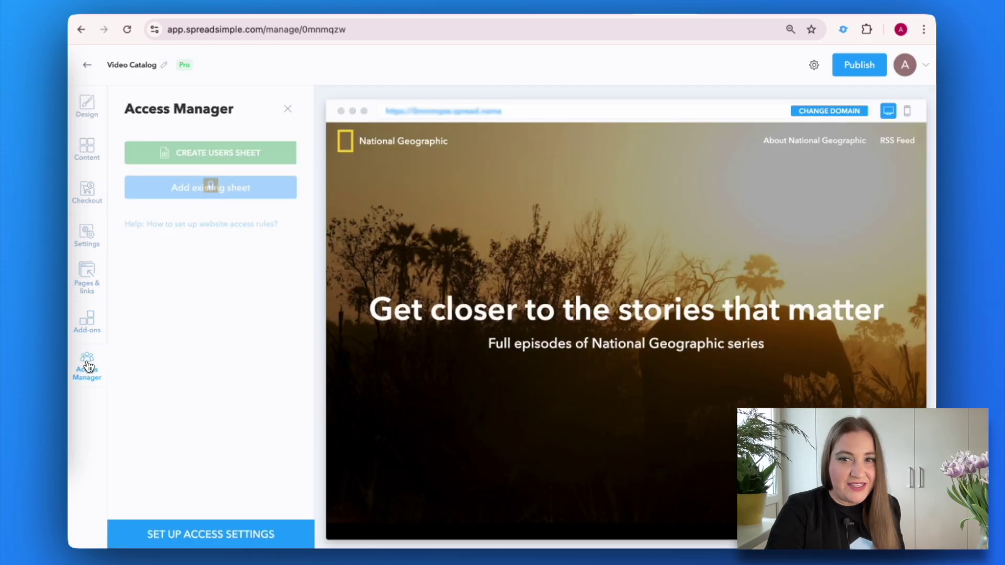
pyautogui.click(89, 108)
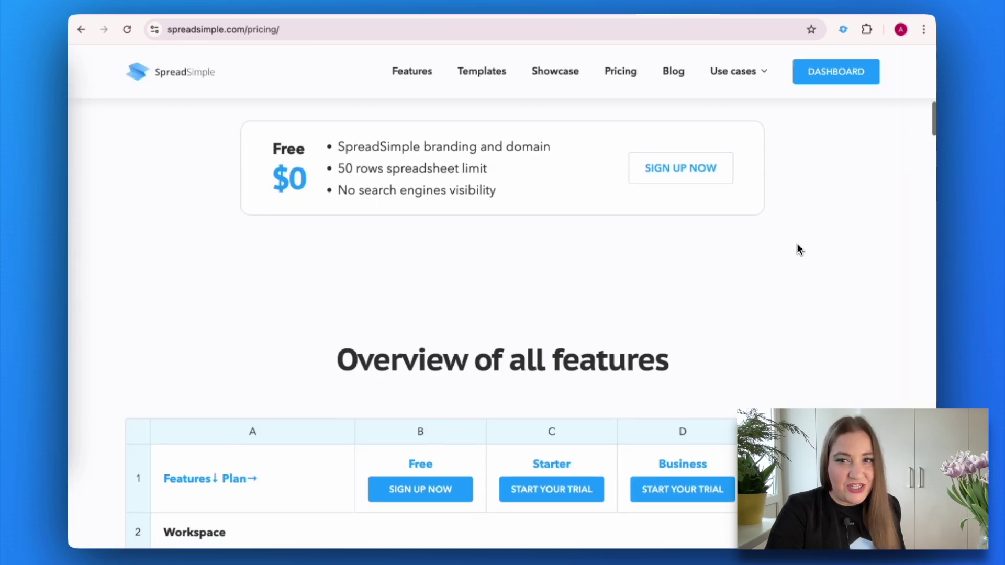
# Step: Scroll down to the 'Overview of all features' plan comparison table
pyautogui.scroll(-2, 798, 249)
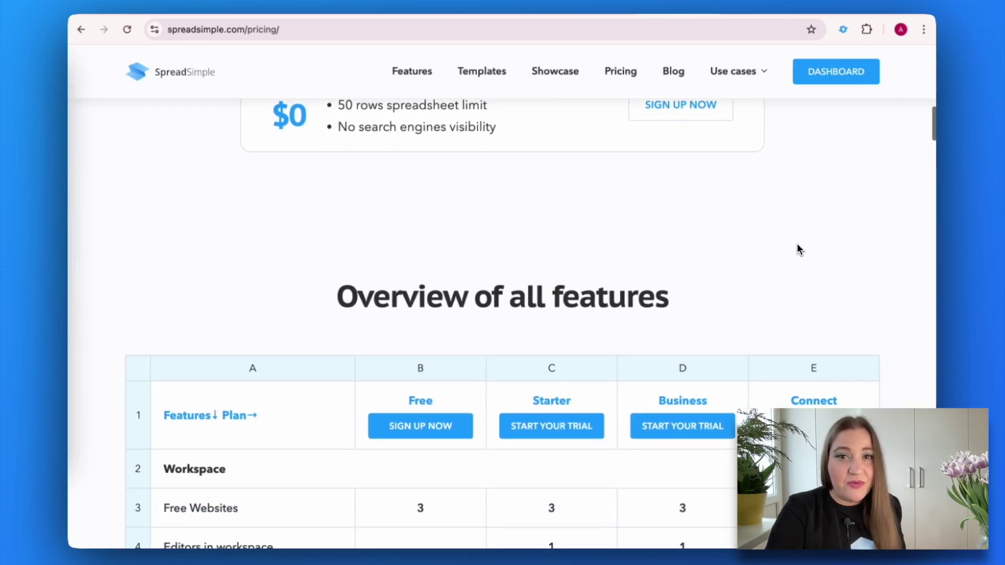
pyautogui.scroll(-2, 798, 249)
pyautogui.scroll(-3, 798, 250)
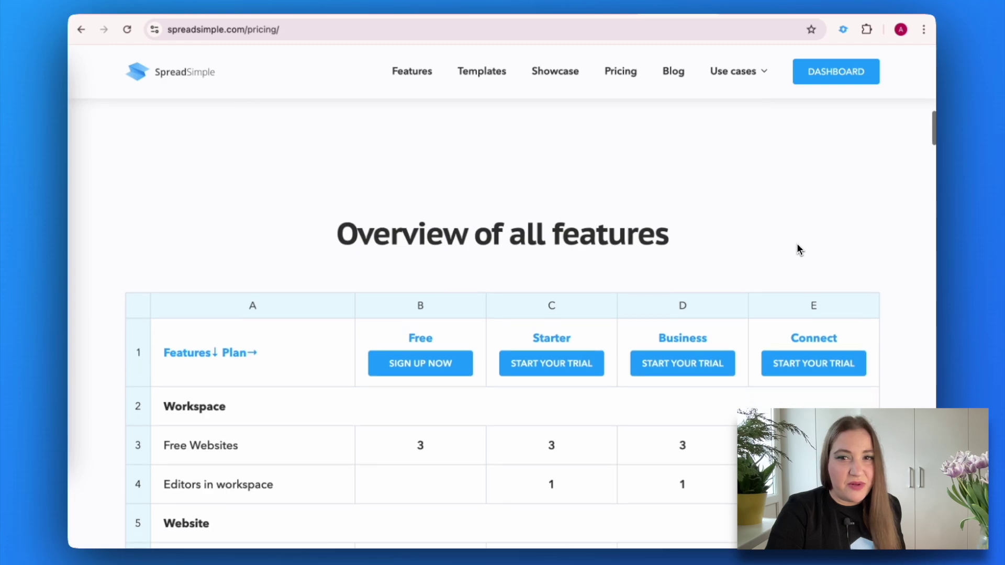
pyautogui.scroll(-4, 797, 249)
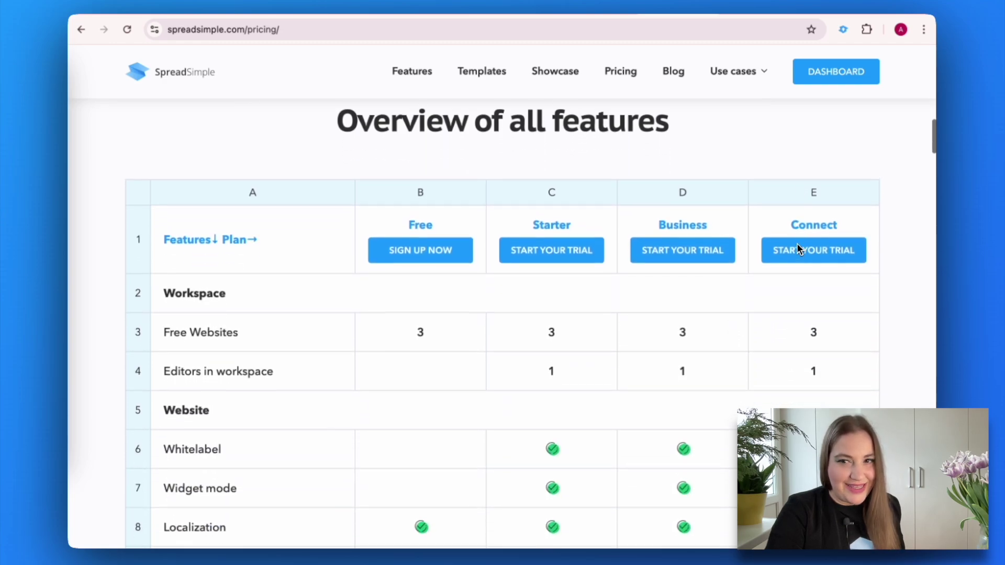
pyautogui.scroll(-2, 798, 250)
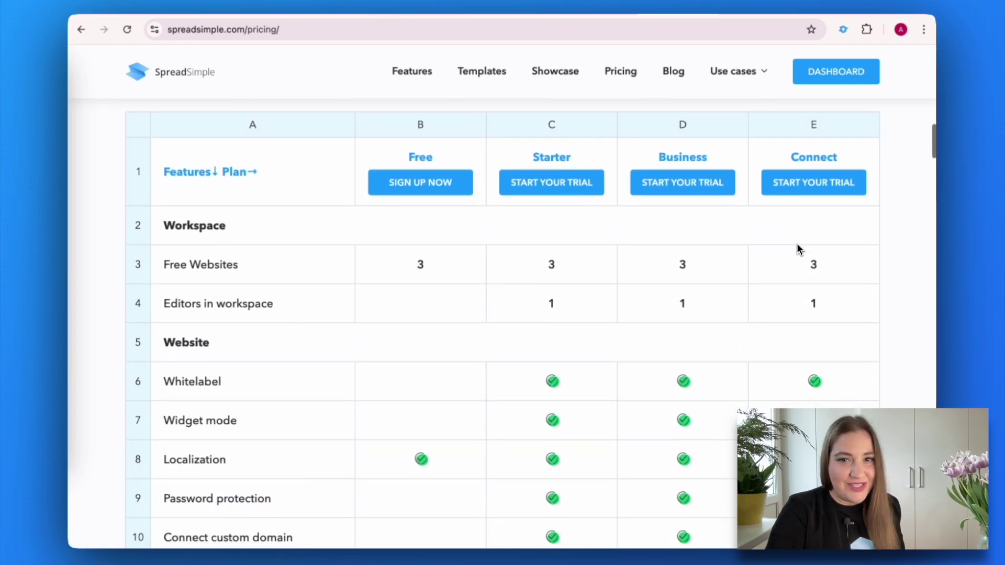
pyautogui.scroll(-1, 800, 249)
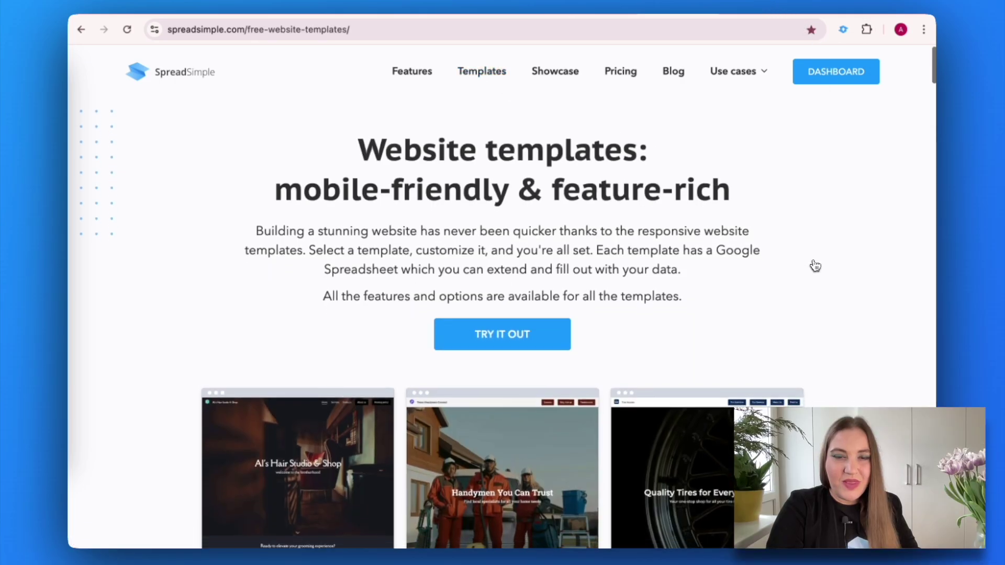
# Step: Scroll to the Video Catalog template and open its live website preview
pyautogui.scroll(-3, 814, 267)
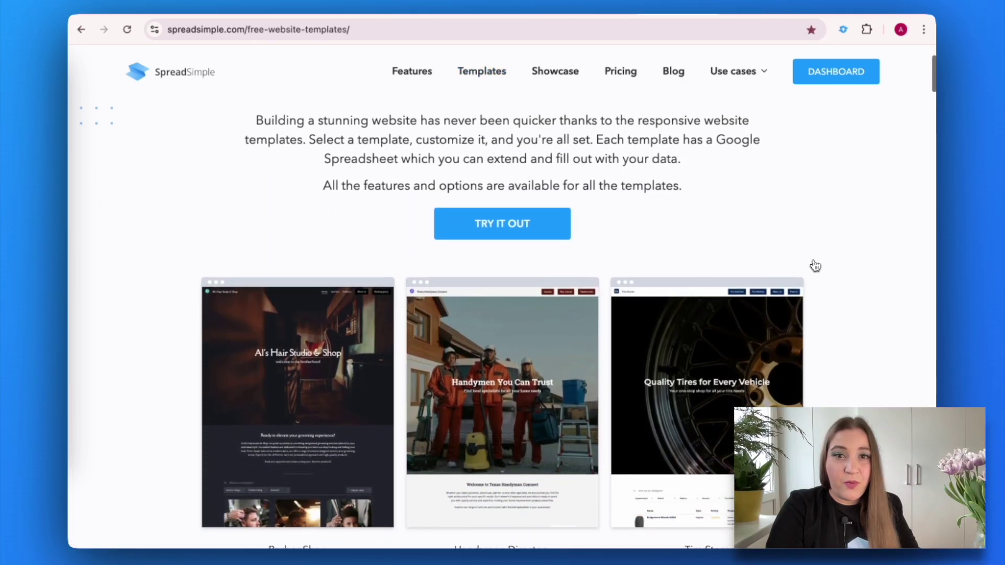
pyautogui.scroll(-8, 816, 266)
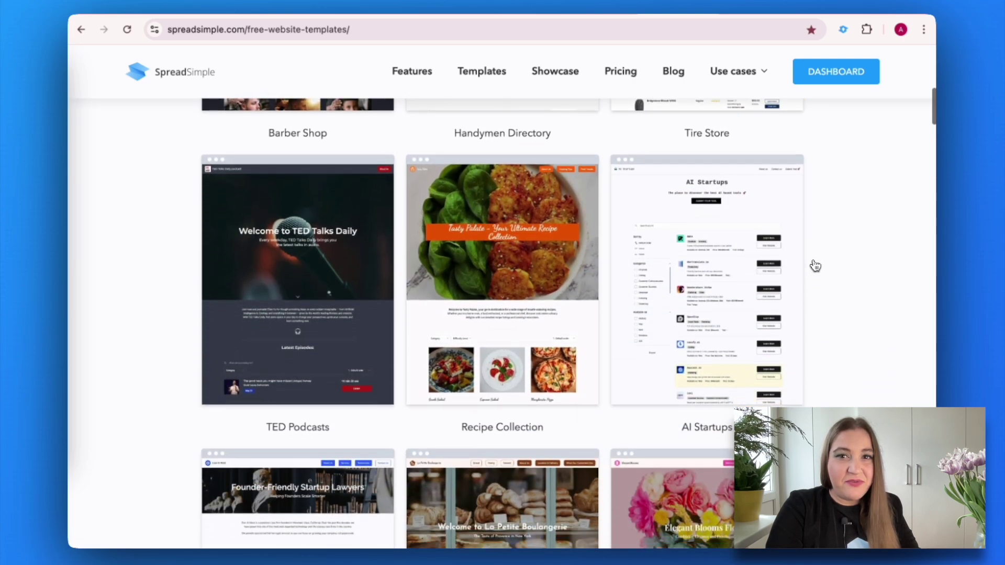
pyautogui.scroll(-11, 815, 266)
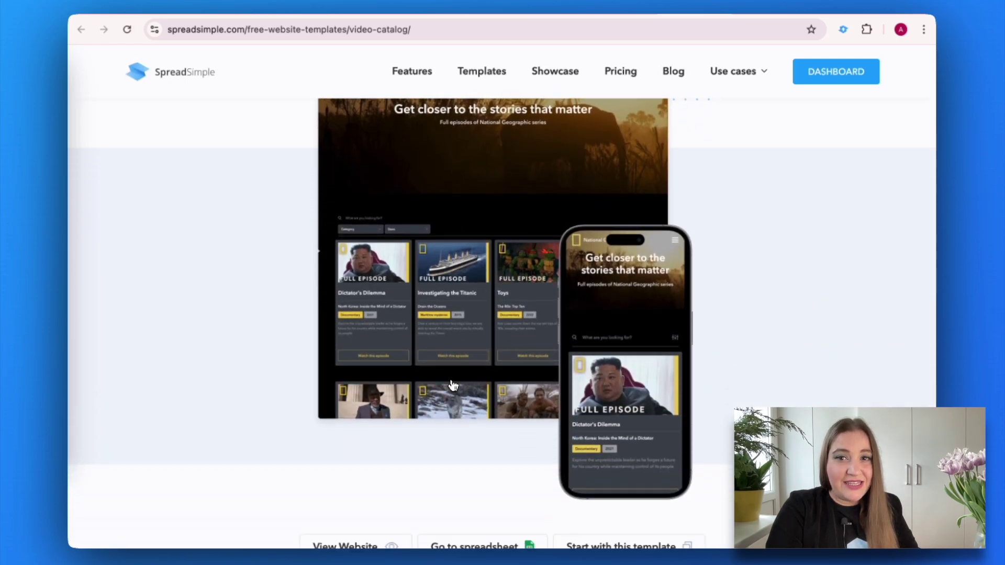
pyautogui.scroll(-3, 454, 385)
pyautogui.click(351, 387)
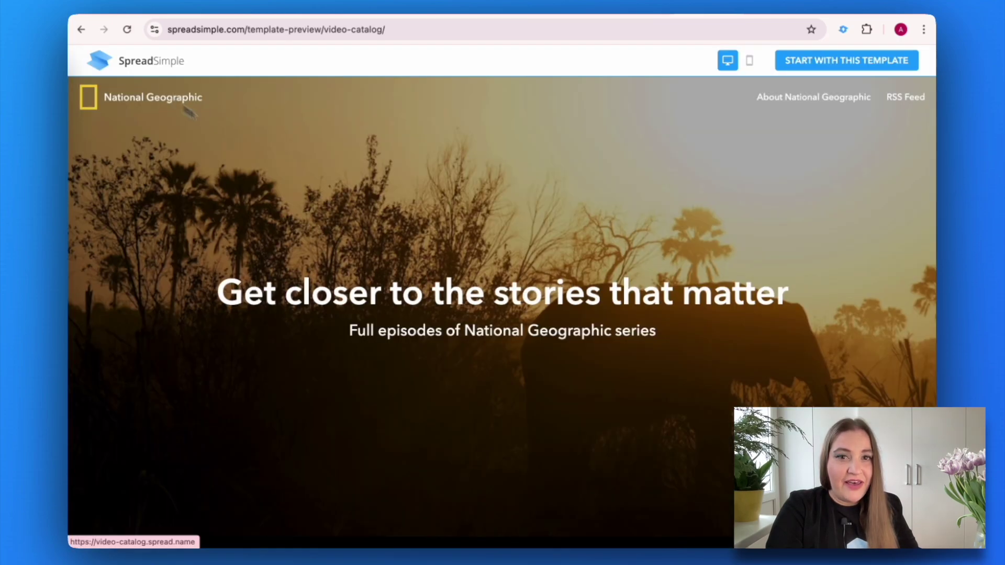
# Step: Scroll through the Video Catalog template's preview home page
pyautogui.scroll(-5, 479, 335)
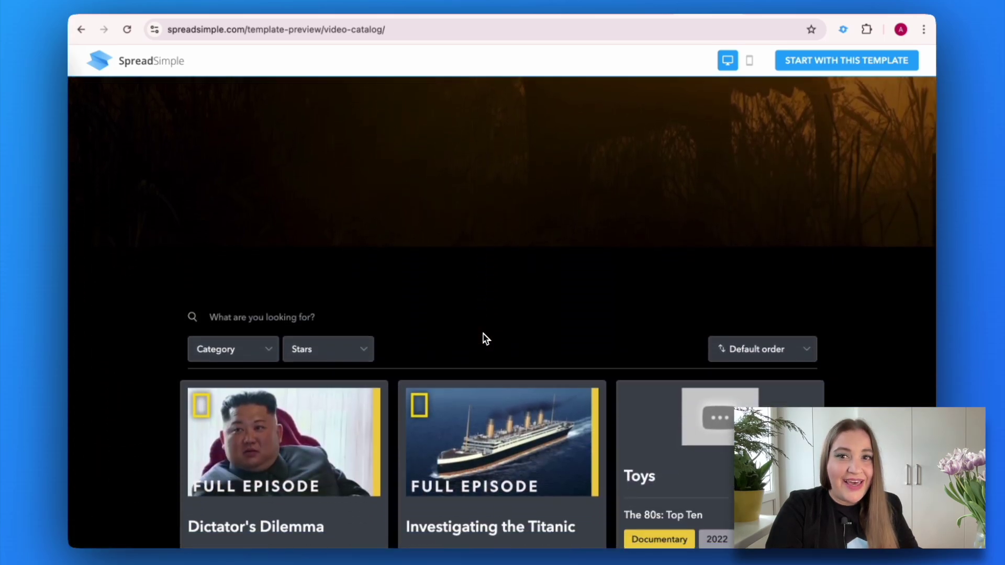
pyautogui.scroll(-10, 527, 242)
pyautogui.scroll(-4, 526, 242)
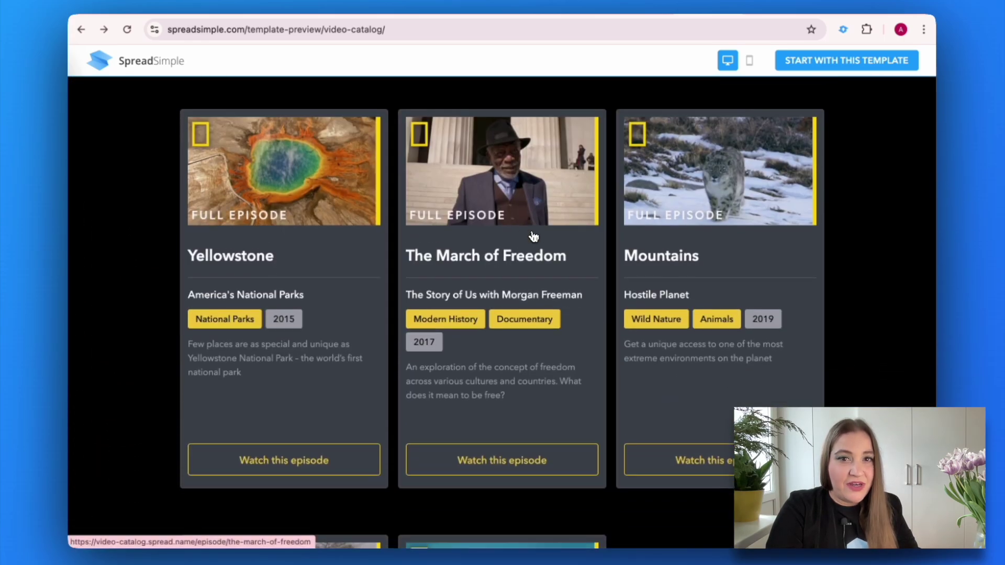
pyautogui.scroll(-3, 533, 237)
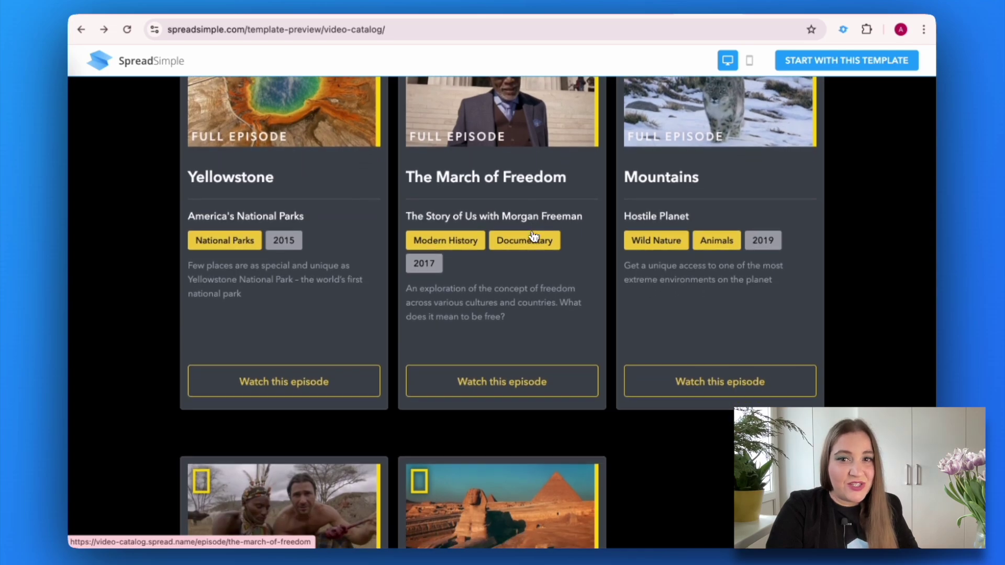
pyautogui.scroll(-2, 533, 237)
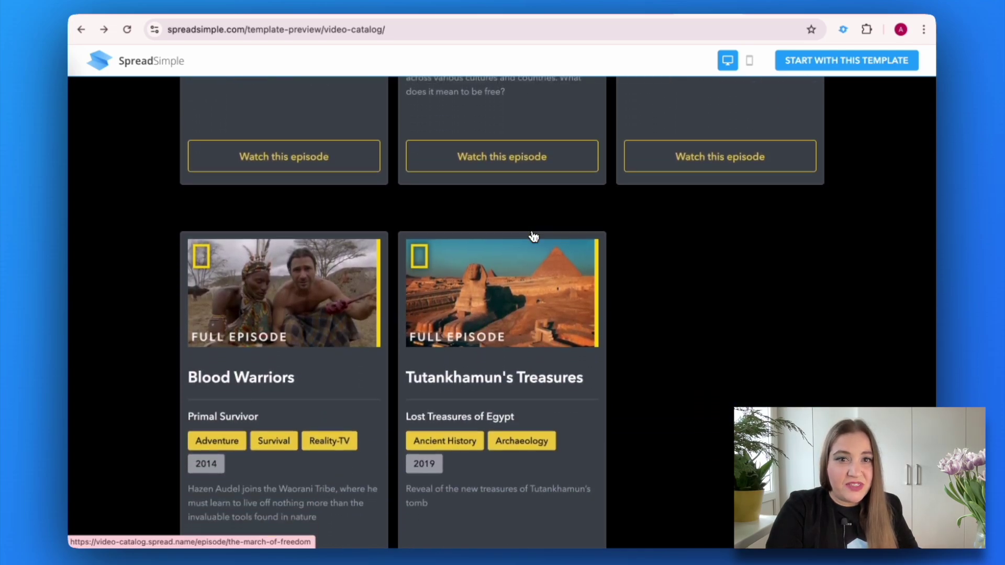
pyautogui.scroll(15, 483, 335)
pyautogui.scroll(-8, 483, 334)
pyautogui.scroll(-2, 483, 334)
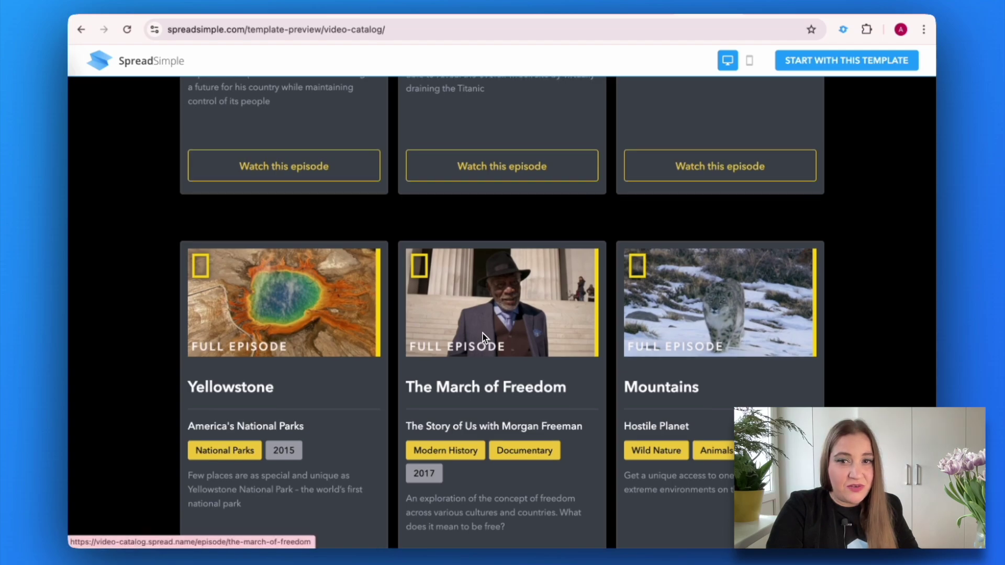
# Step: View the Dictator's Dilemma episode and RSS Feed pages, then start a site from this template
pyautogui.click(288, 163)
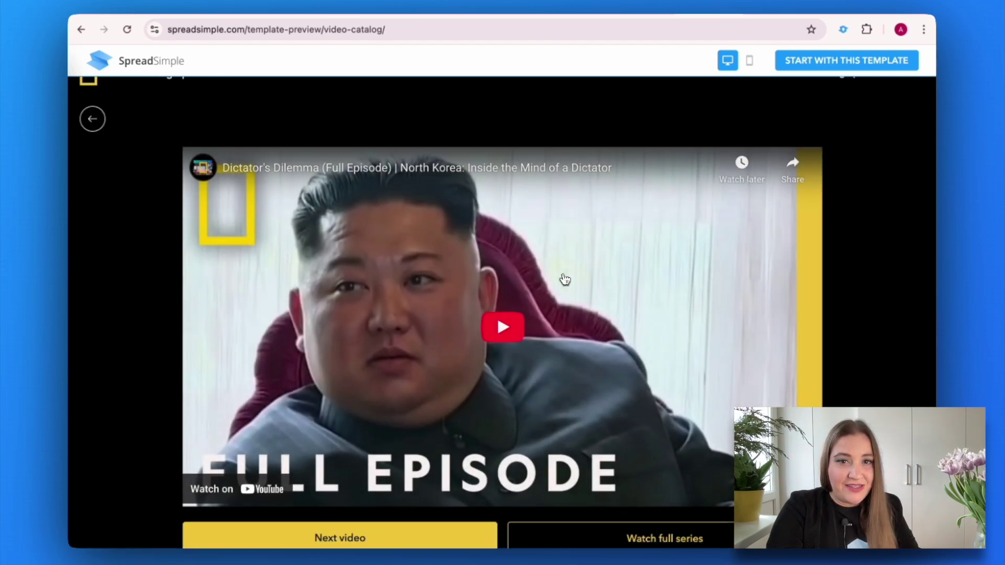
pyautogui.scroll(-5, 565, 279)
pyautogui.click(565, 279)
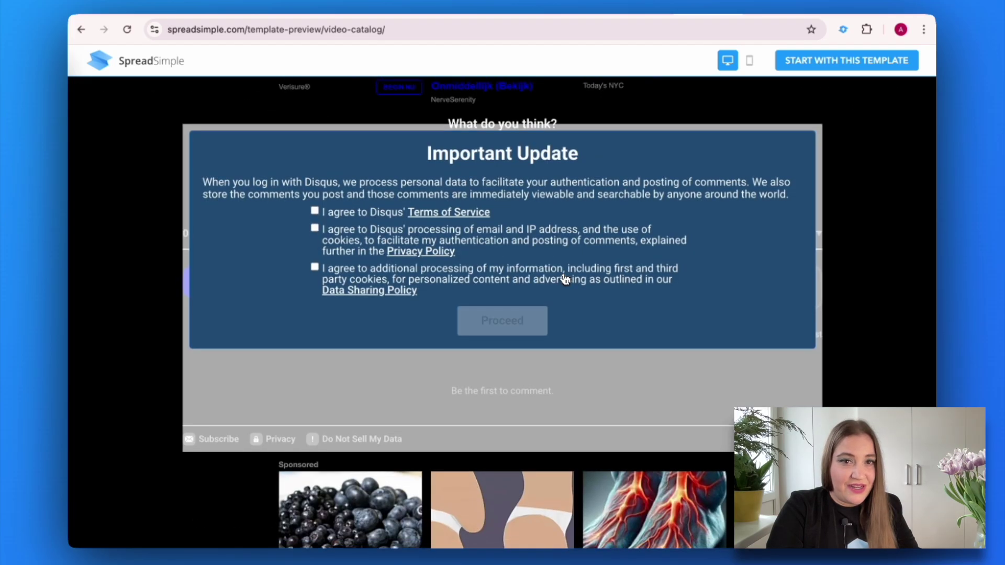
pyautogui.scroll(-7, 564, 279)
pyautogui.click(826, 64)
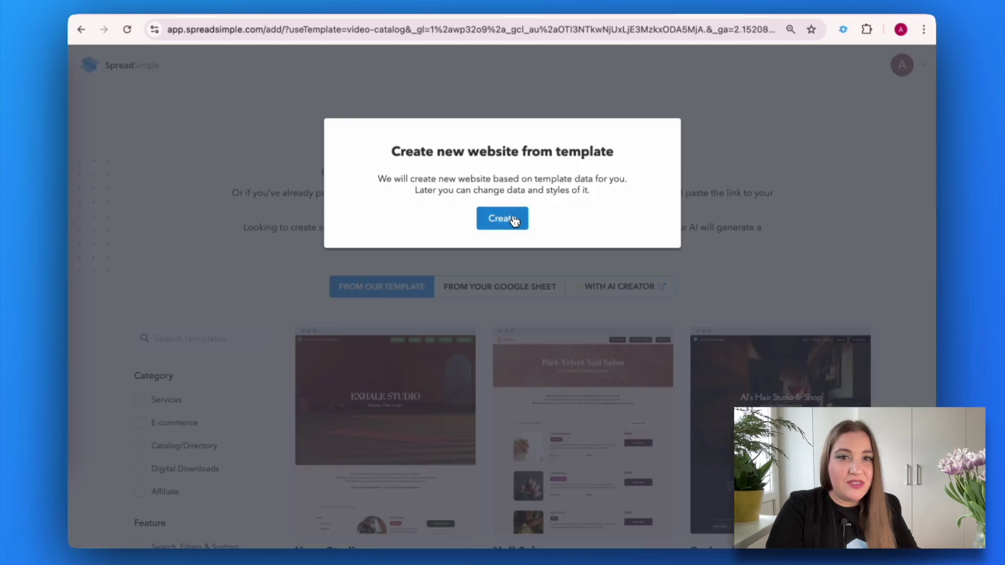
# Step: Create the Video Catalog website and scroll across its source Google Sheet's columns
pyautogui.click(513, 219)
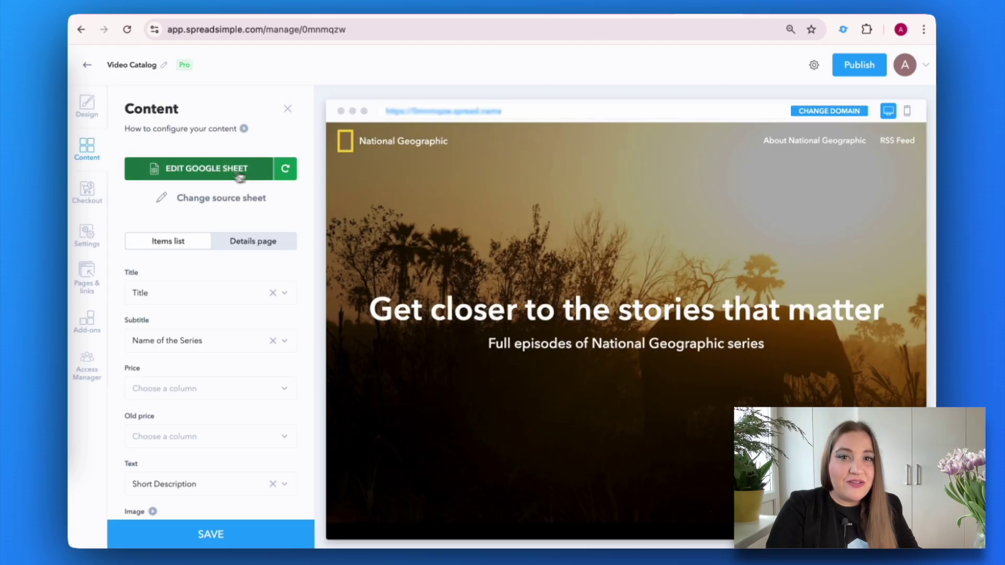
pyautogui.click(212, 176)
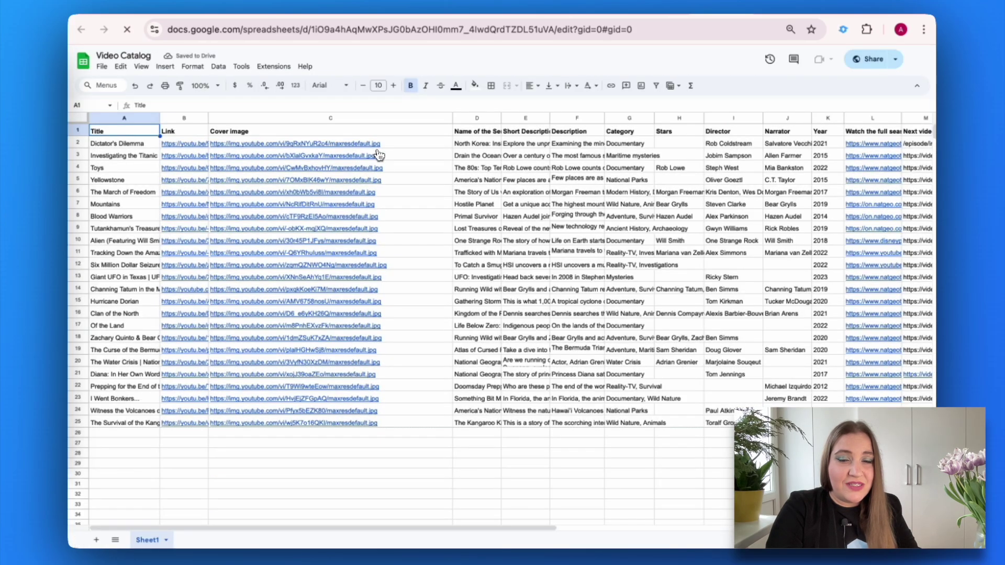
pyautogui.hscroll(3, 379, 154)
pyautogui.hscroll(5, 379, 155)
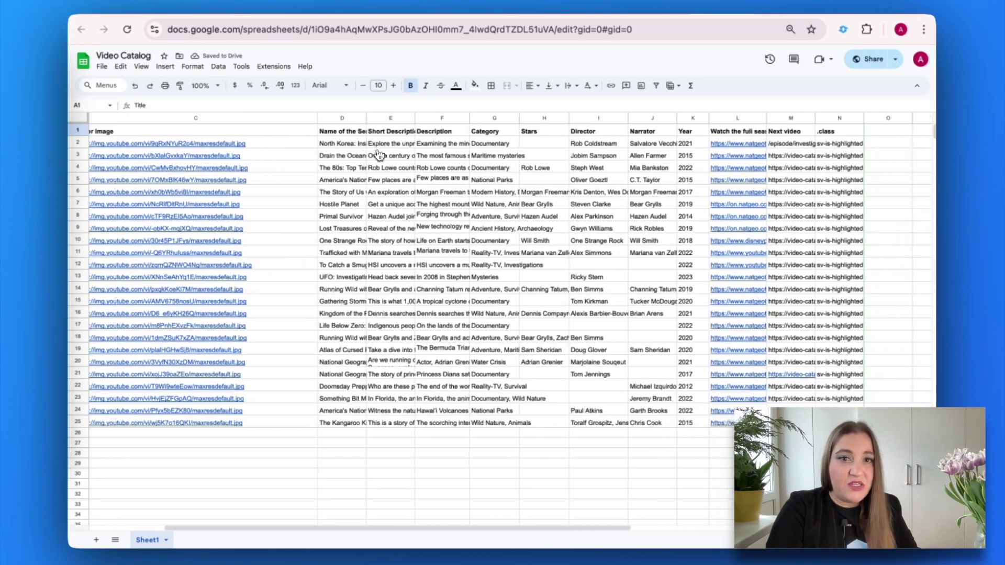
pyautogui.hscroll(-5, 380, 154)
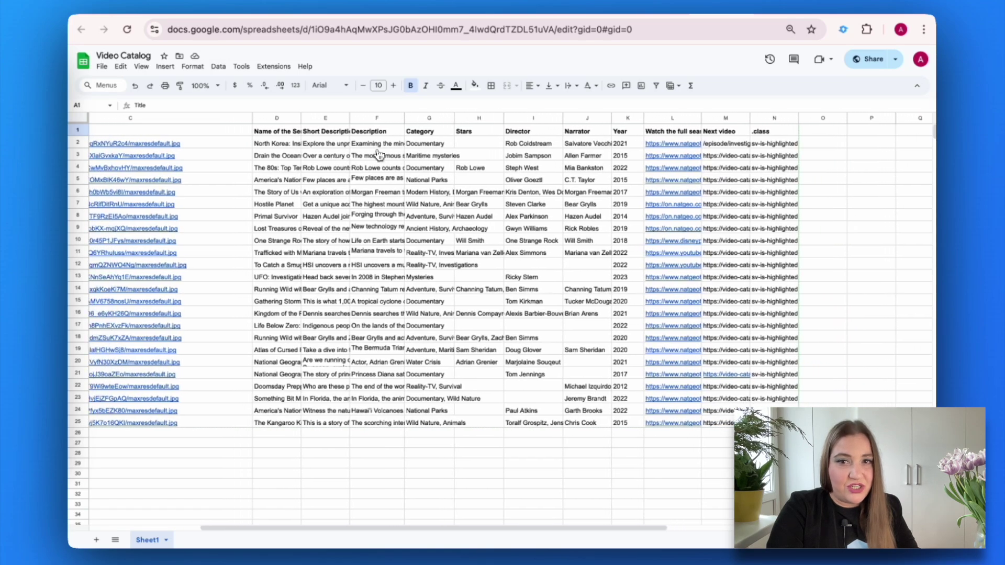
pyautogui.hscroll(-2, 379, 154)
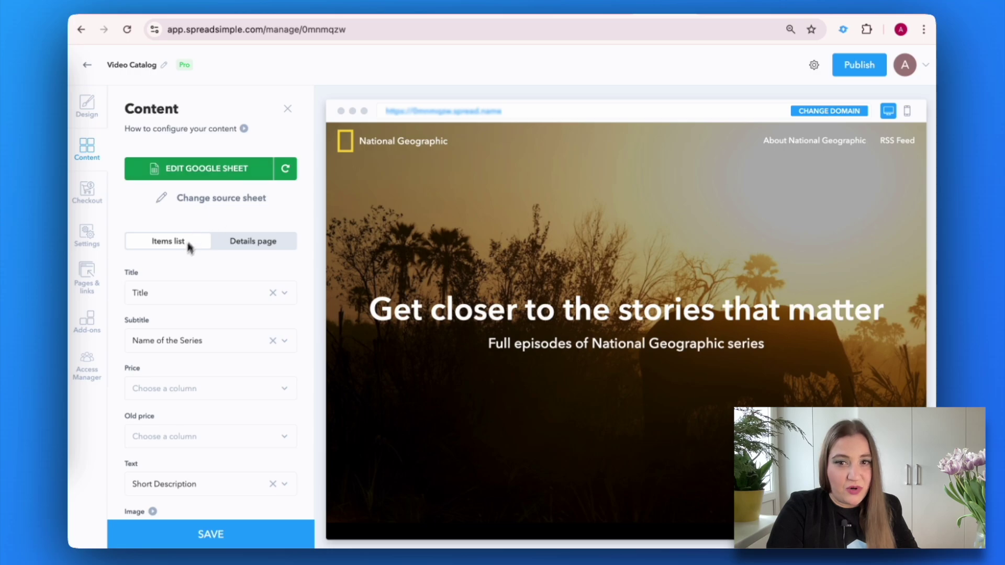
# Step: Step through Content, Checkout, Settings, Pages & links, Add-ons and Access Manager, ending on Design
pyautogui.scroll(-2, 183, 289)
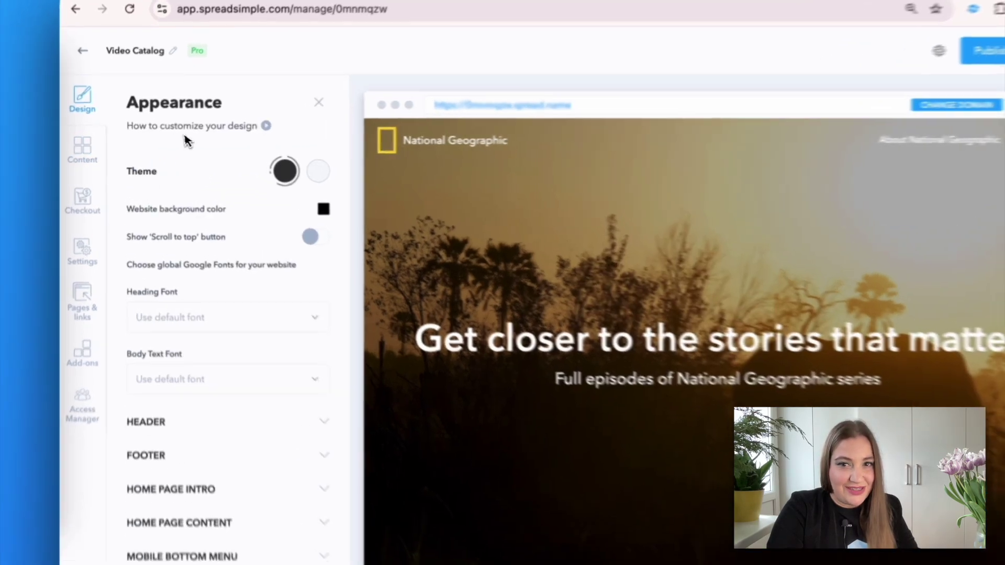
pyautogui.click(80, 153)
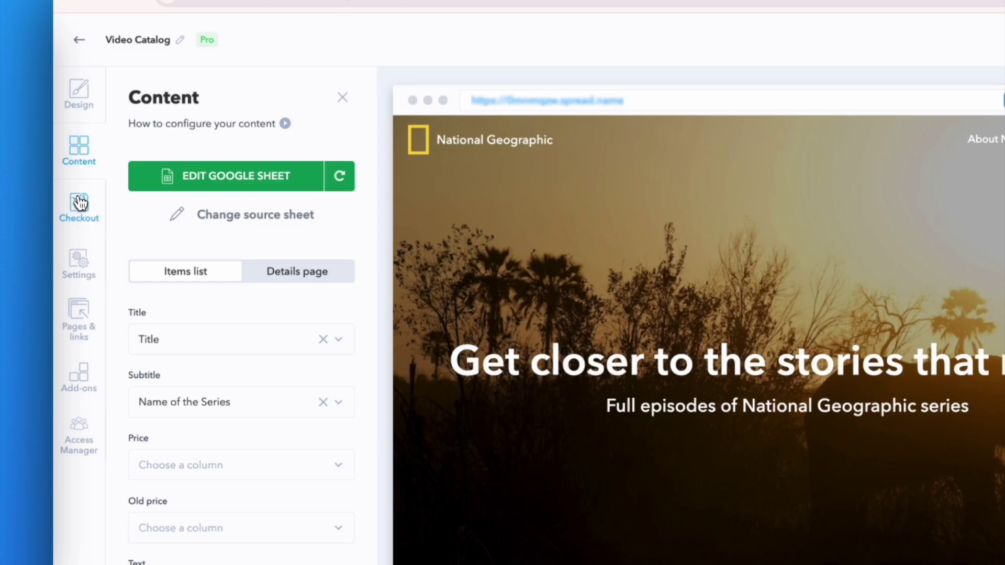
pyautogui.click(79, 203)
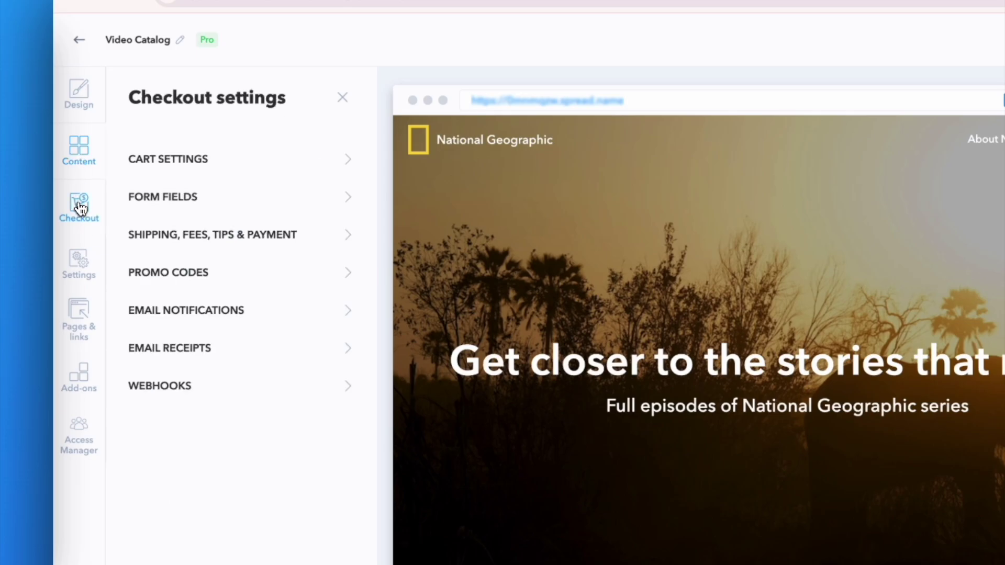
pyautogui.click(81, 270)
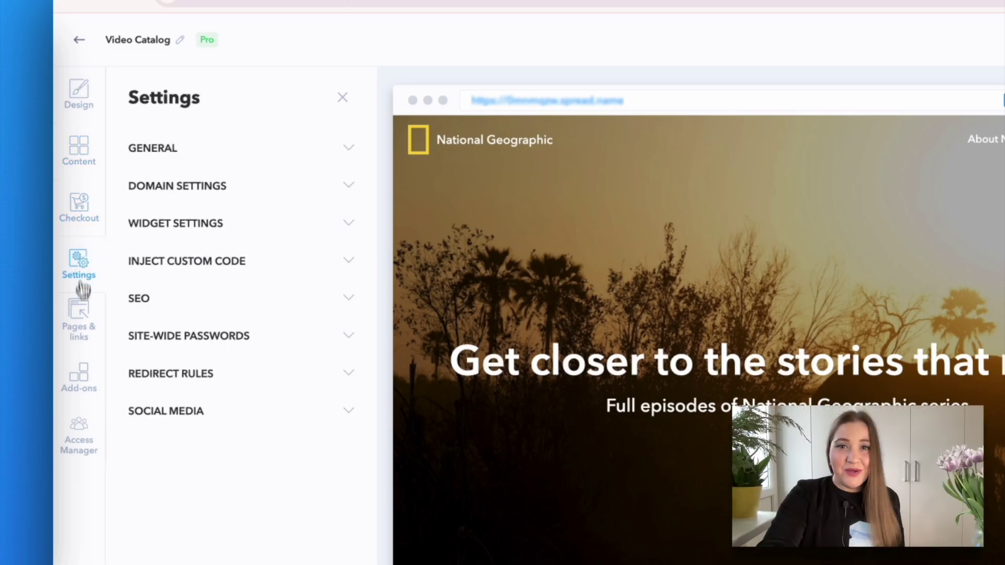
pyautogui.click(80, 320)
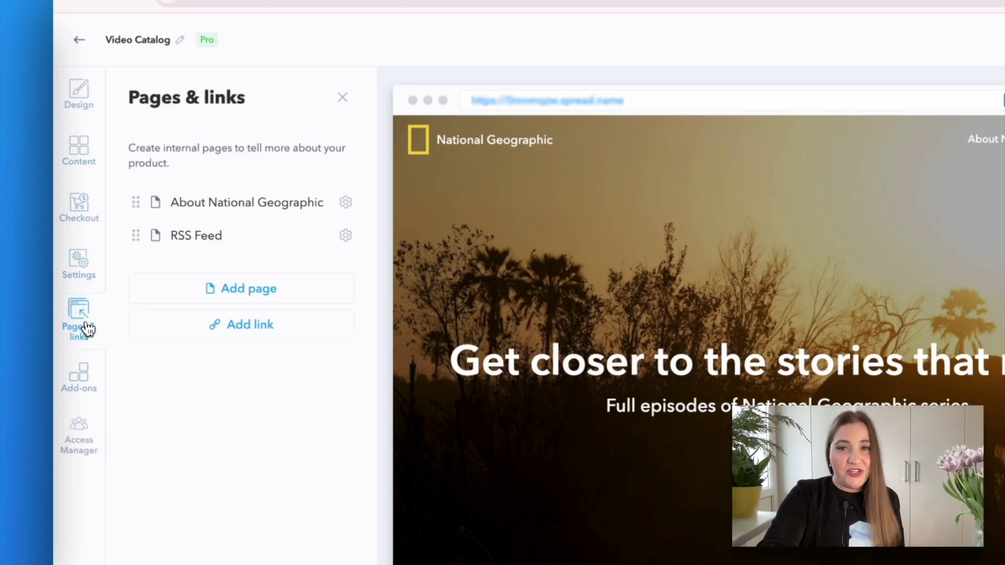
pyautogui.click(86, 399)
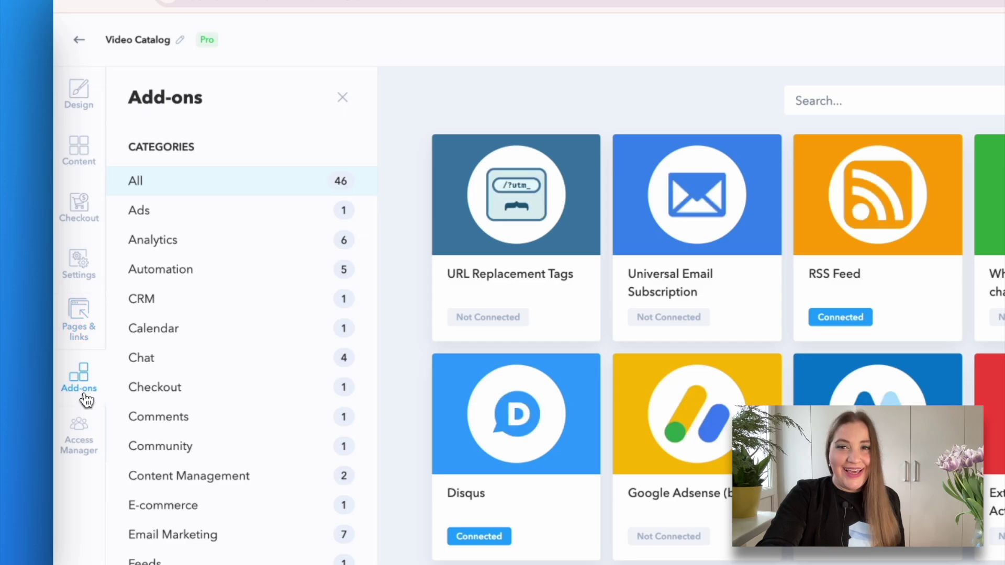
pyautogui.click(77, 458)
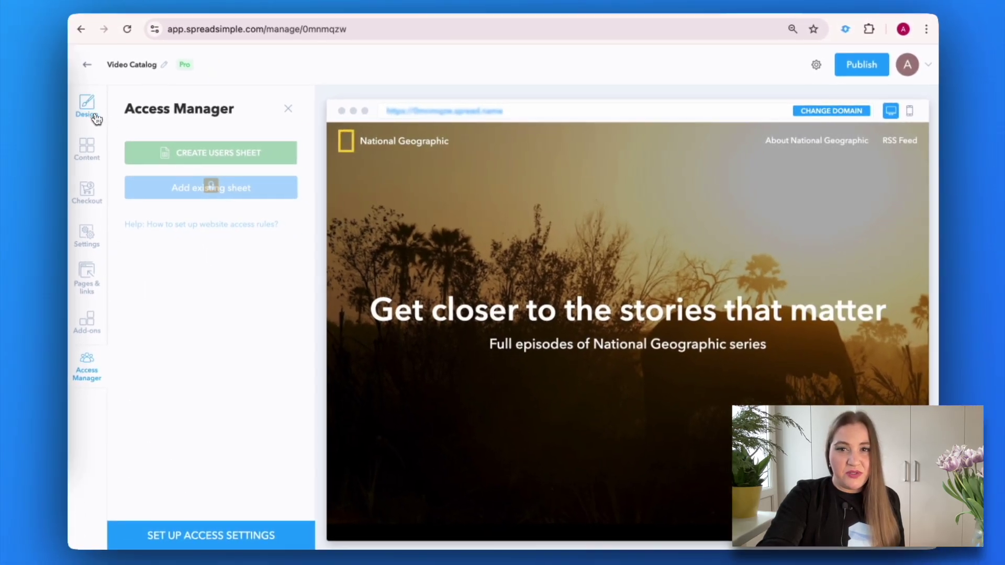
pyautogui.click(95, 119)
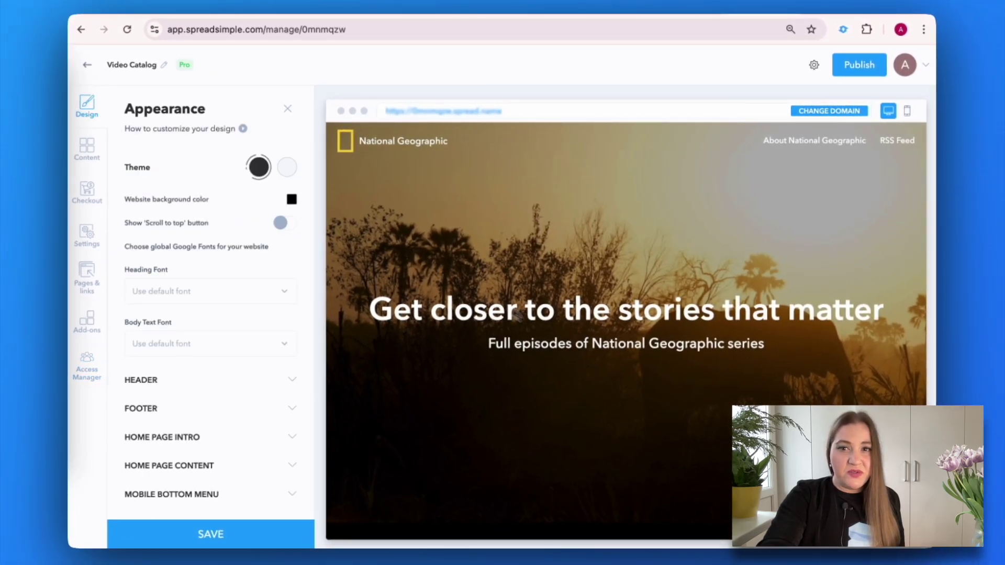
pyautogui.scroll(-10, 545, 332)
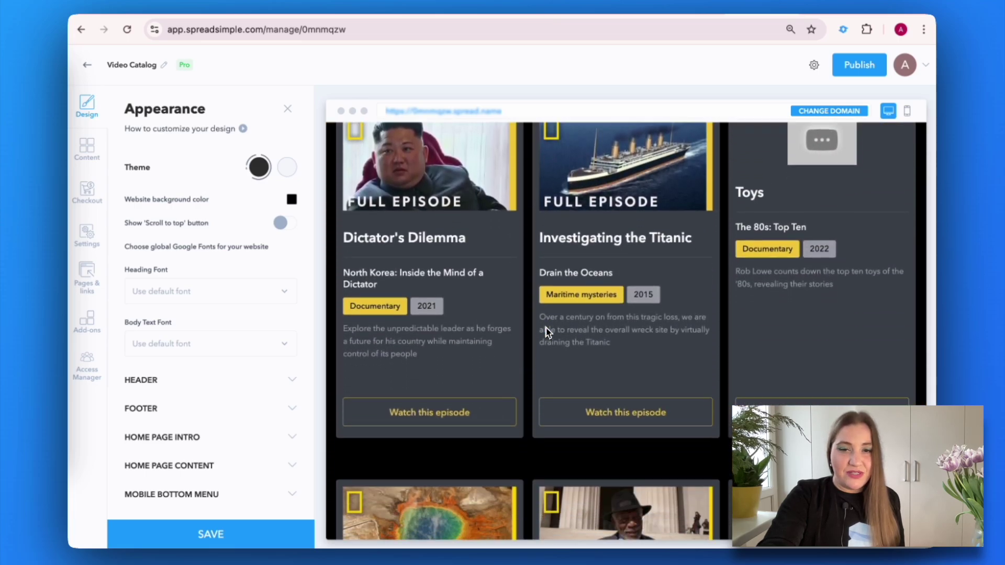
pyautogui.scroll(-3, 545, 332)
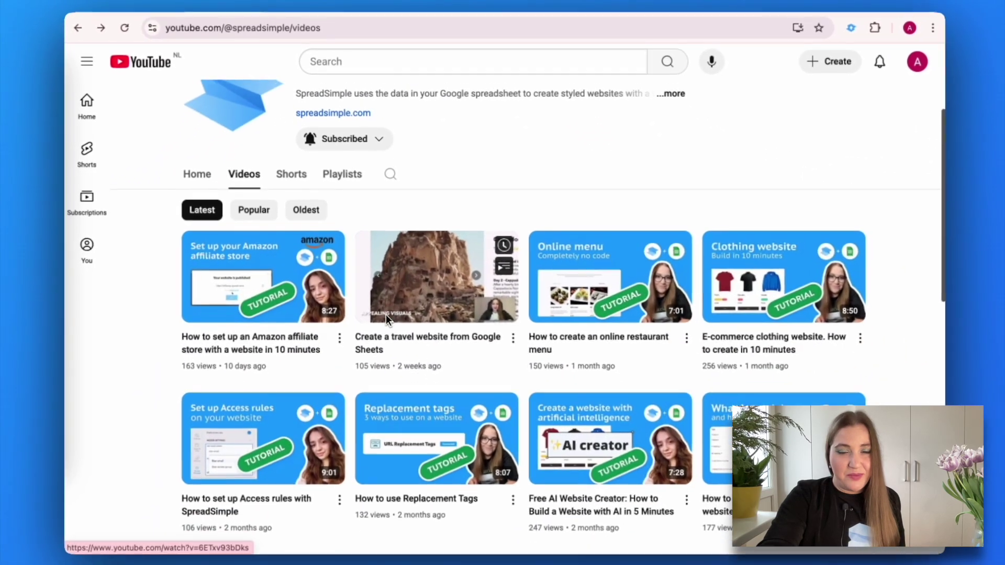
# Step: Scroll through the SpreadSimple YouTube channel's list of tutorial videos
pyautogui.scroll(-2, 398, 340)
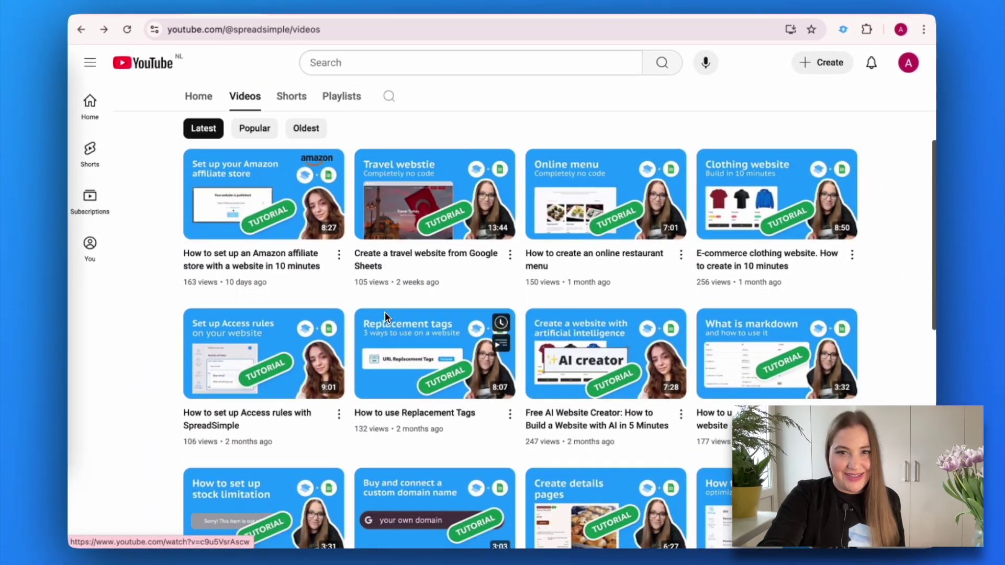
pyautogui.scroll(-2, 385, 313)
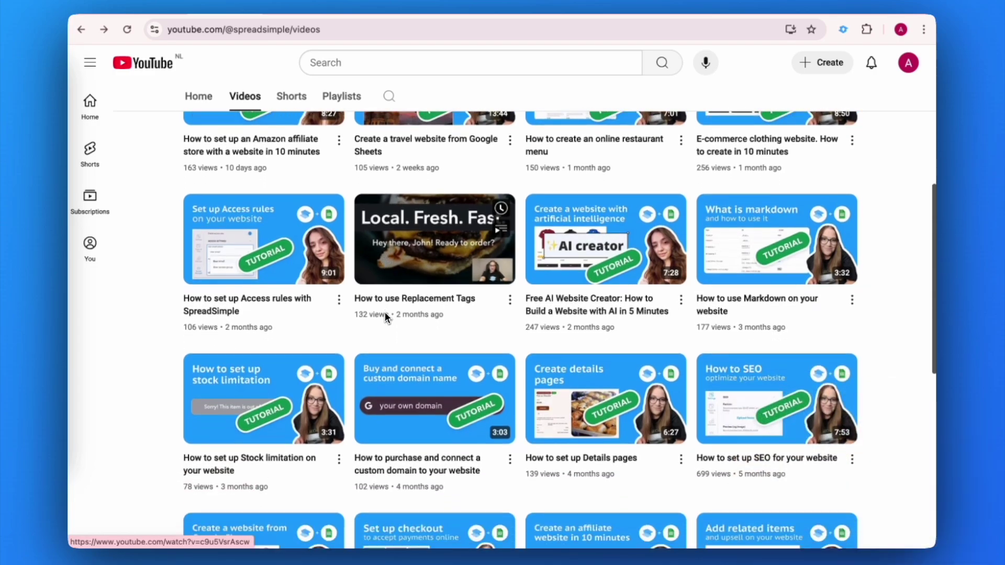
pyautogui.scroll(-1, 384, 312)
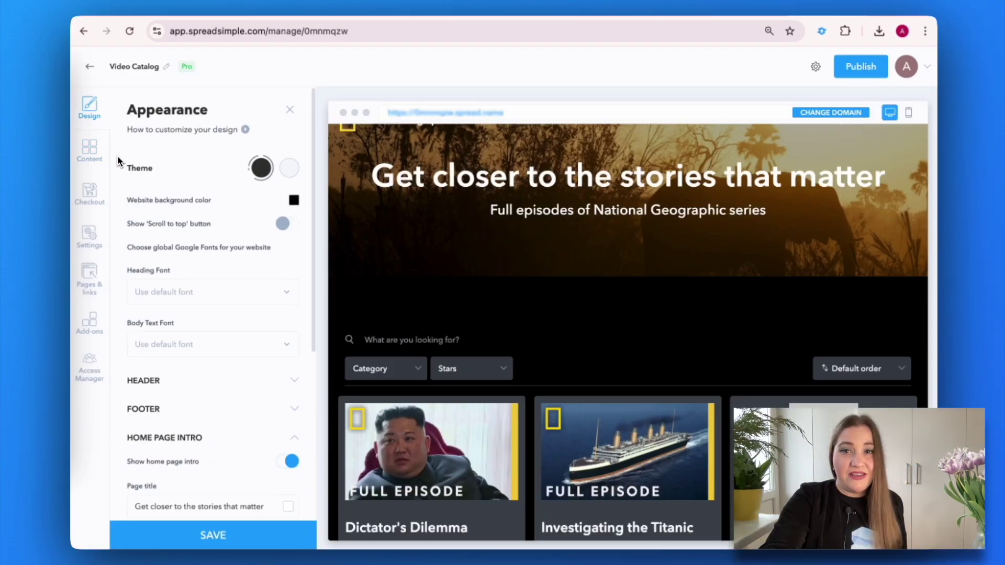
# Step: Upload the photo of hands typing on a laptop as the Home Page Intro cover image
pyautogui.scroll(-3, 119, 162)
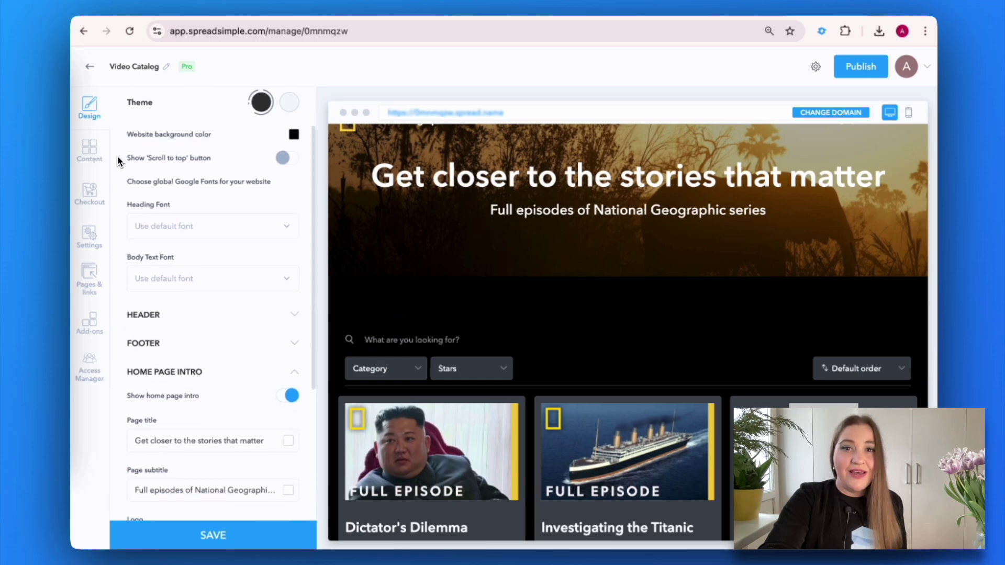
pyautogui.scroll(-6, 119, 161)
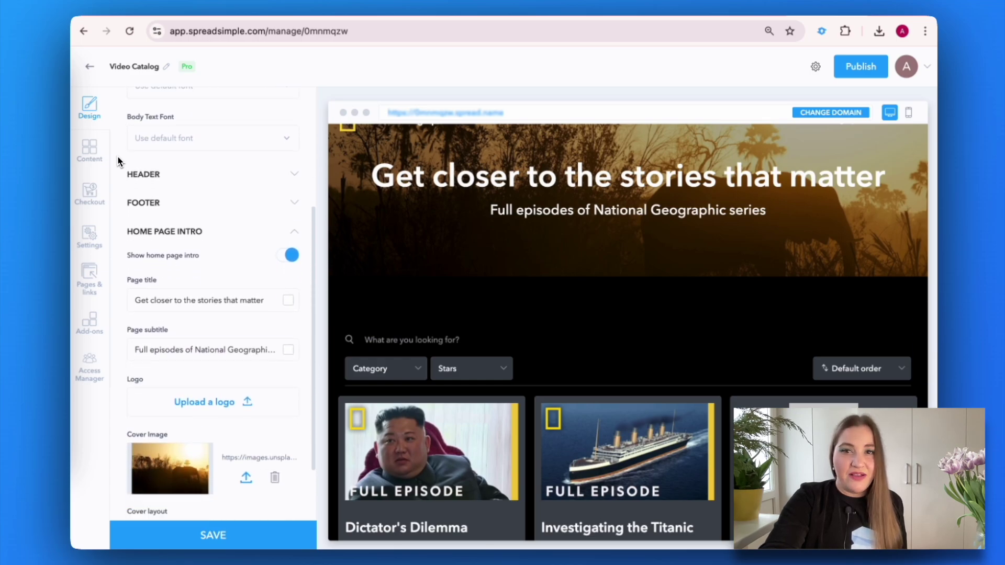
pyautogui.scroll(-6, 118, 162)
pyautogui.click(246, 343)
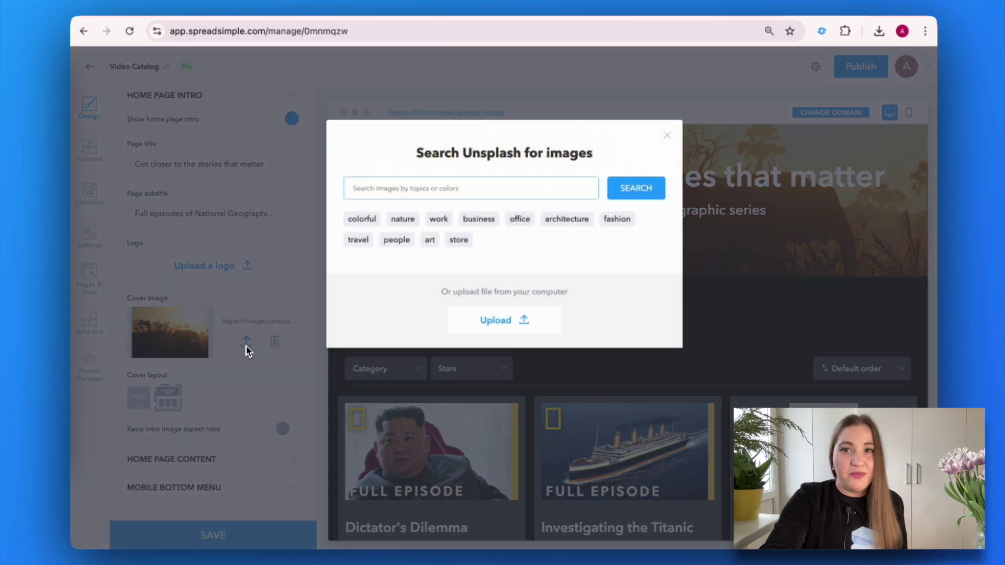
pyautogui.click(496, 321)
pyautogui.press('Return')
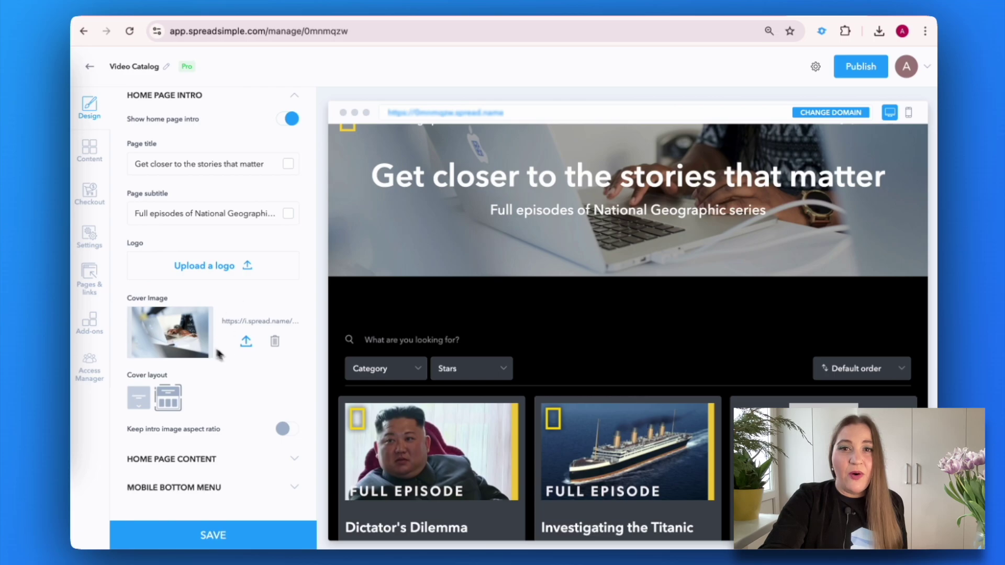
# Step: Replace the home page title with 'SpreadSimple Tutorials'
pyautogui.scroll(5, 197, 289)
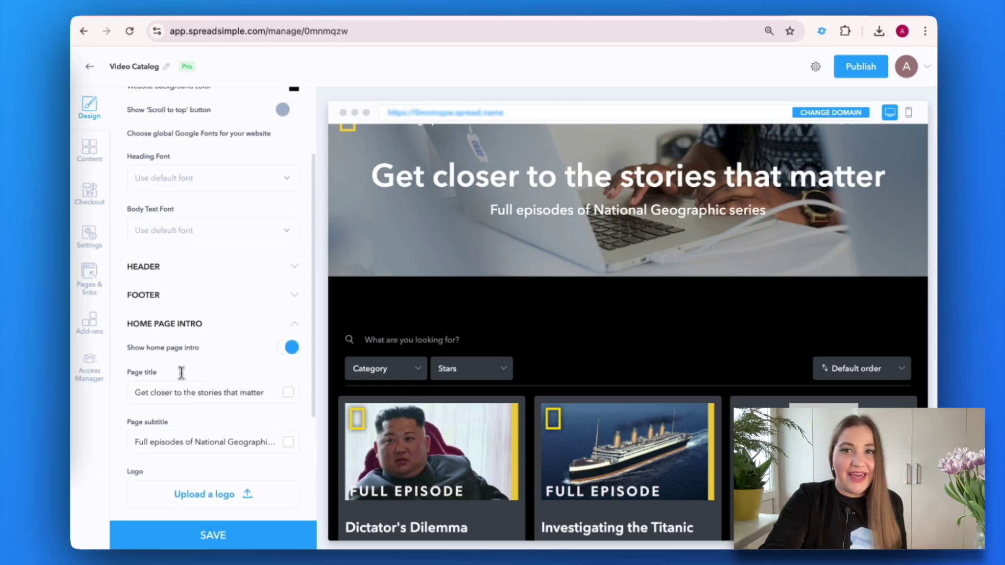
pyautogui.tripleClick(178, 392)
pyautogui.press('BackSpace')
pyautogui.write('SpreadSimple Tutorials')
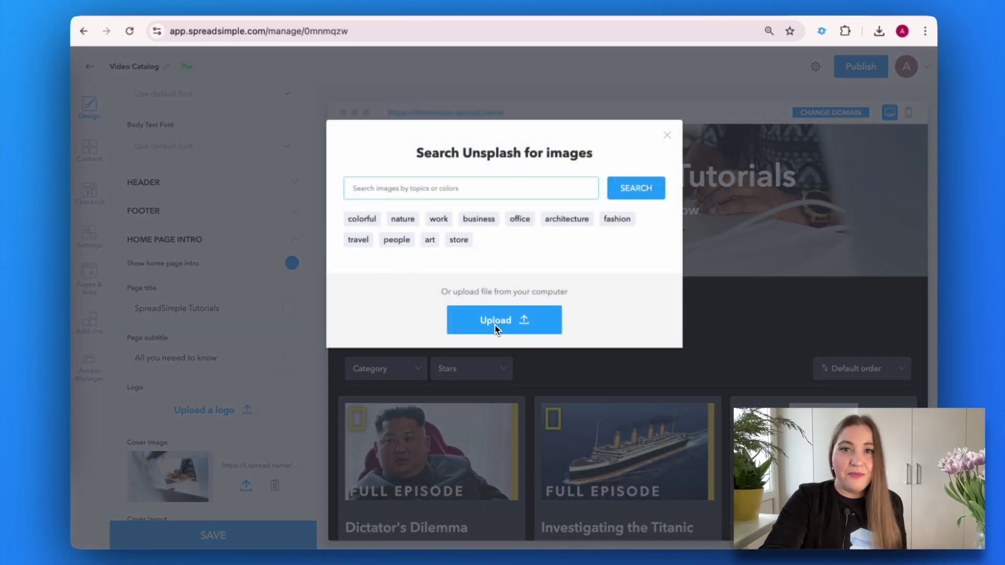
# Step: Upload the Logo image from the Cover+Logo folder as the site logo
pyautogui.click(495, 326)
pyautogui.click(633, 189)
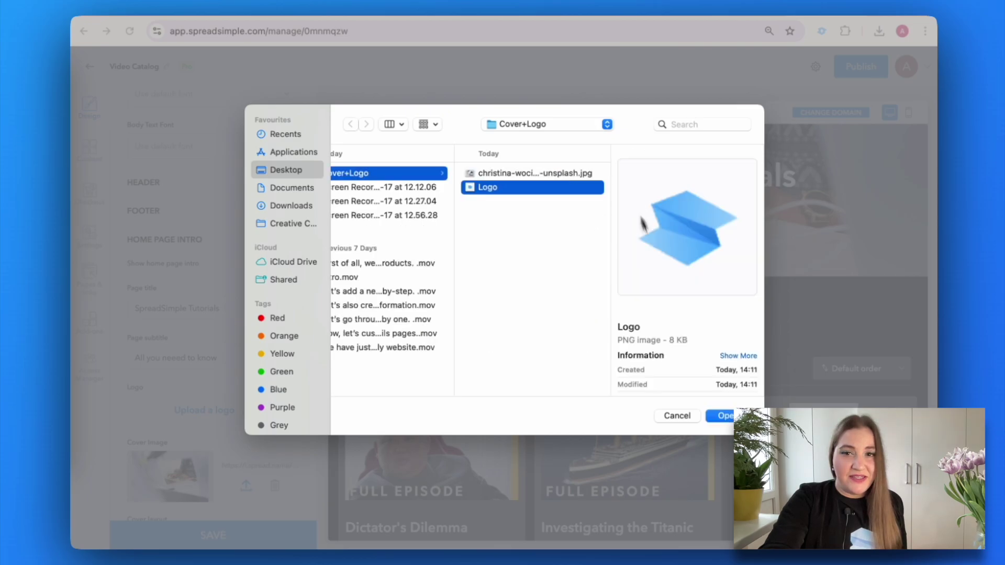
pyautogui.click(727, 418)
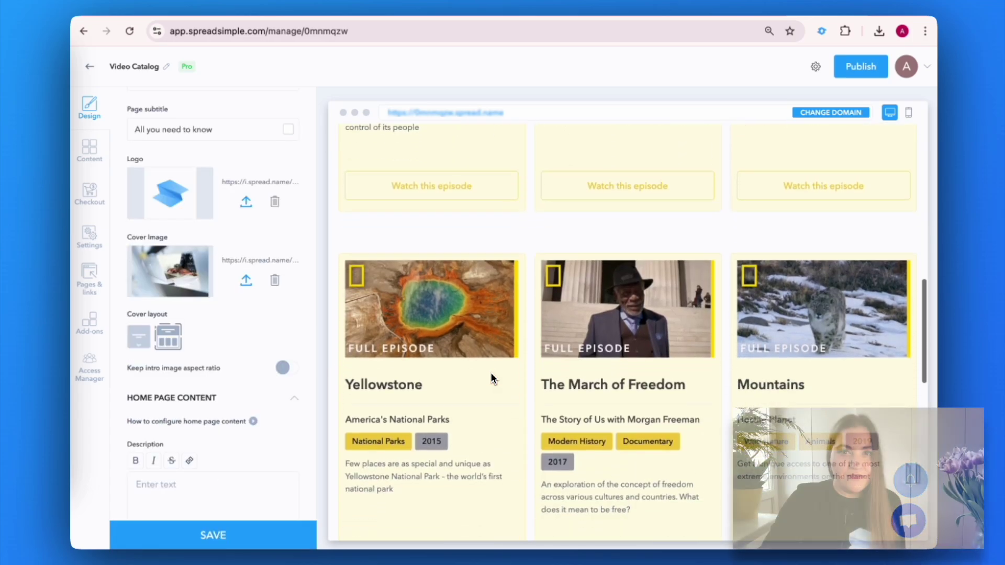
# Step: Switch the cover to the compact strip layout
pyautogui.scroll(-1, 491, 374)
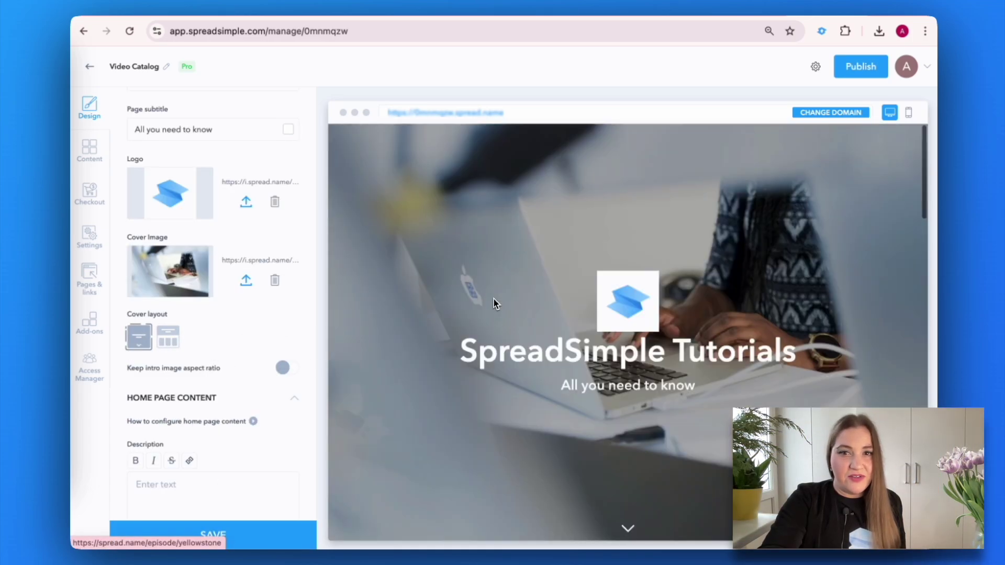
pyautogui.scroll(-5, 494, 300)
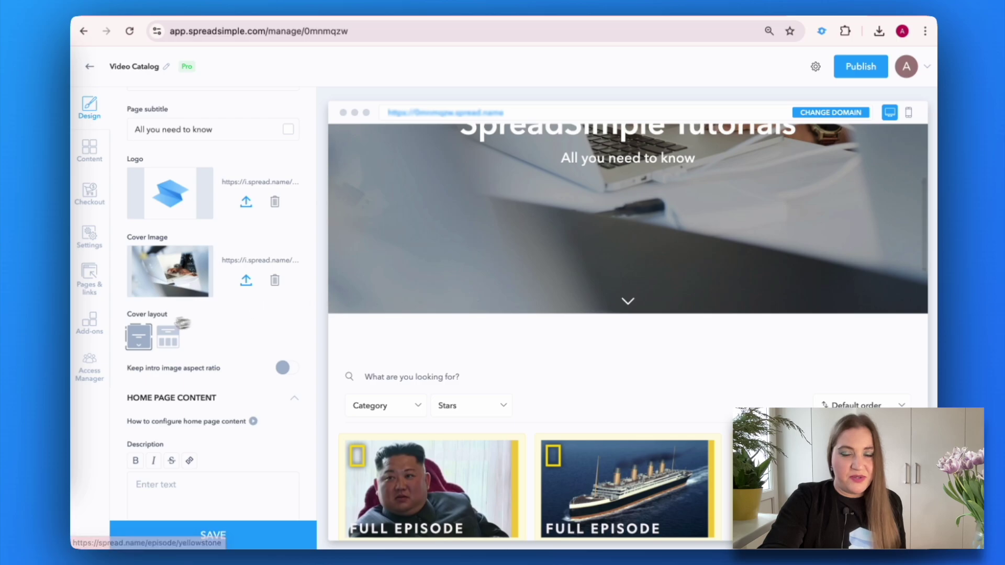
pyautogui.click(168, 341)
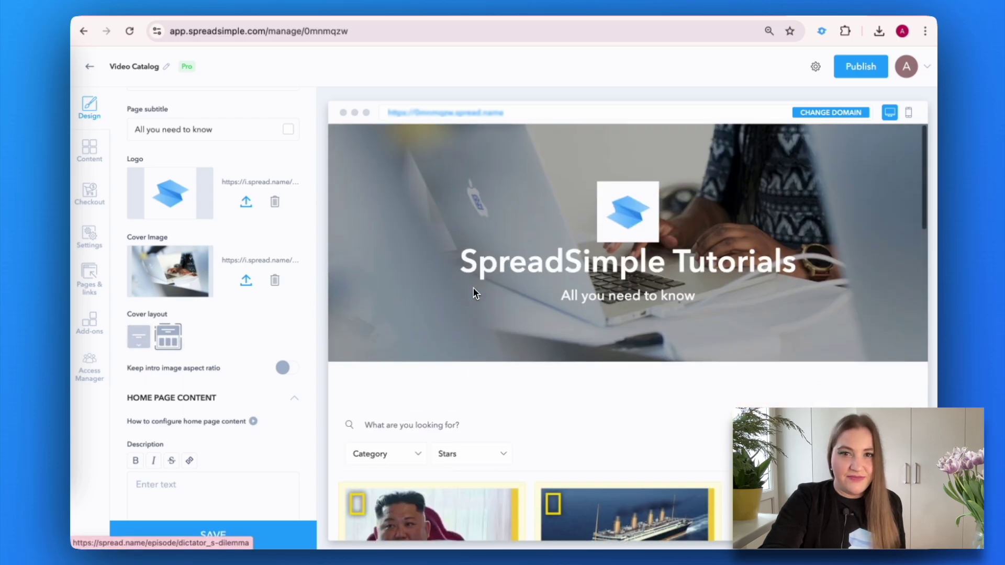
# Step: Replace the footer text with a help message beginning 'Need assistance? Contact'
pyautogui.scroll(-5, 474, 288)
pyautogui.scroll(10, 212, 388)
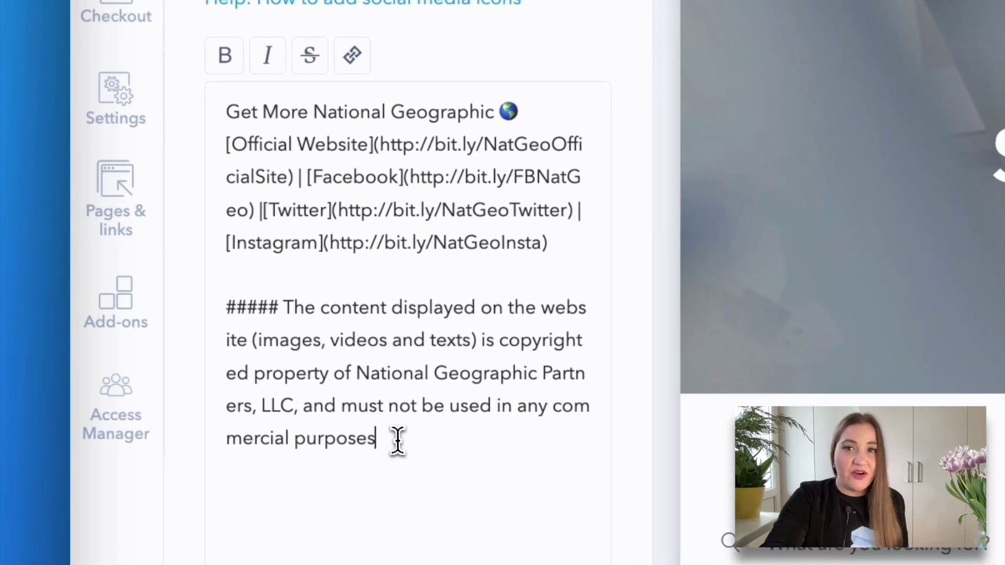
pyautogui.moveTo(398, 441); pyautogui.dragTo(219, 98)
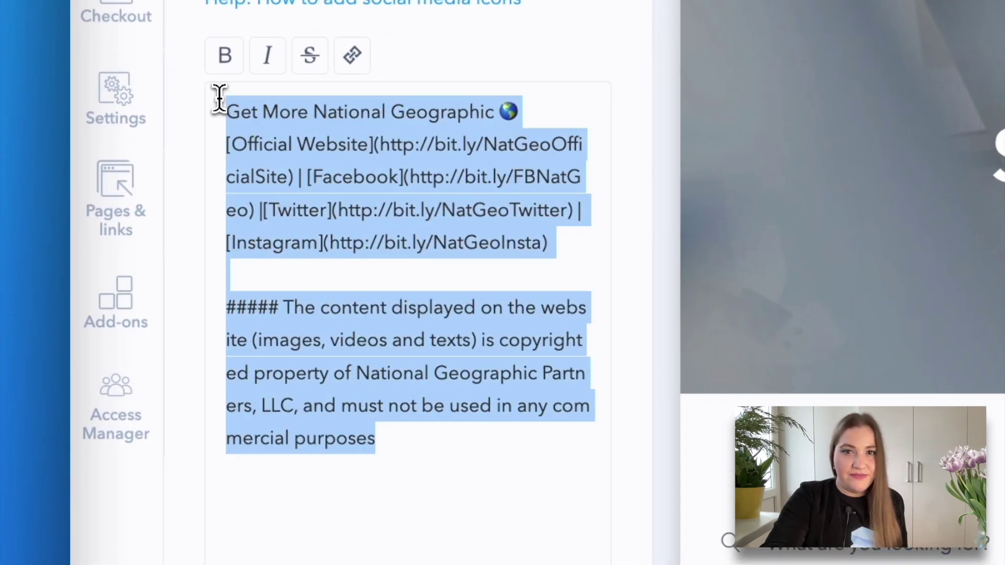
pyautogui.write('Need assistance? Contac')
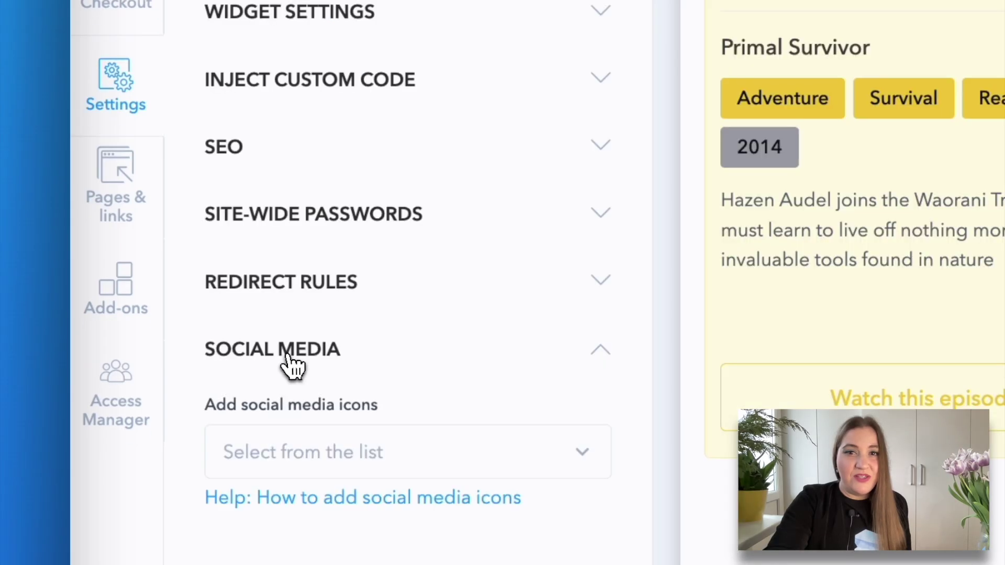
# Step: Add X and Facebook as social media links and save them
pyautogui.click(324, 452)
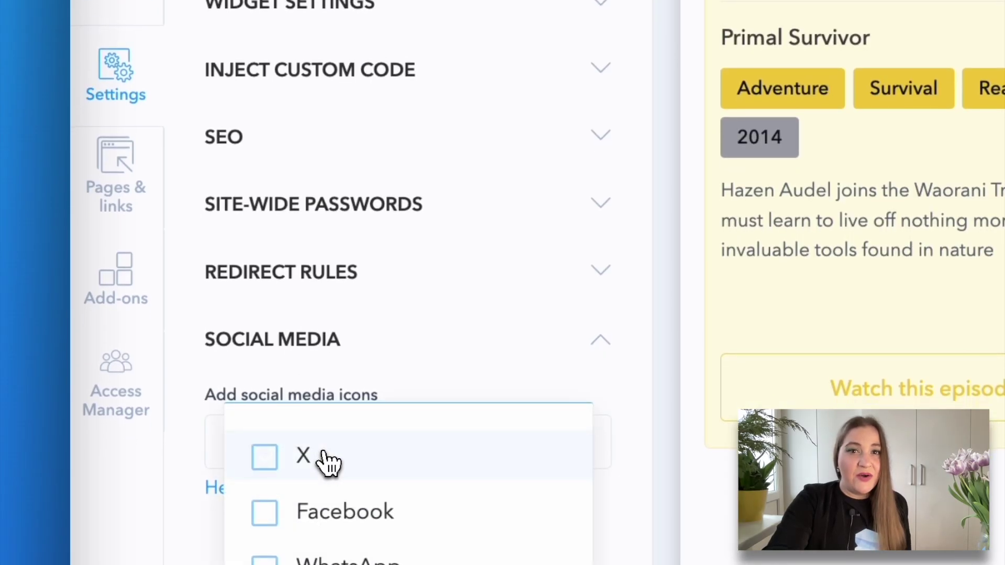
pyautogui.click(299, 461)
pyautogui.click(387, 511)
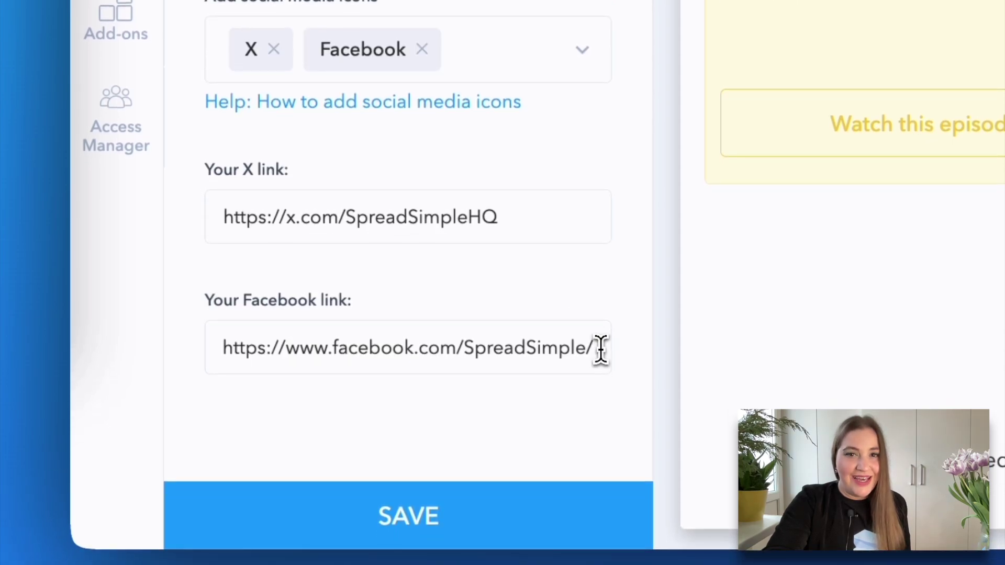
pyautogui.click(422, 523)
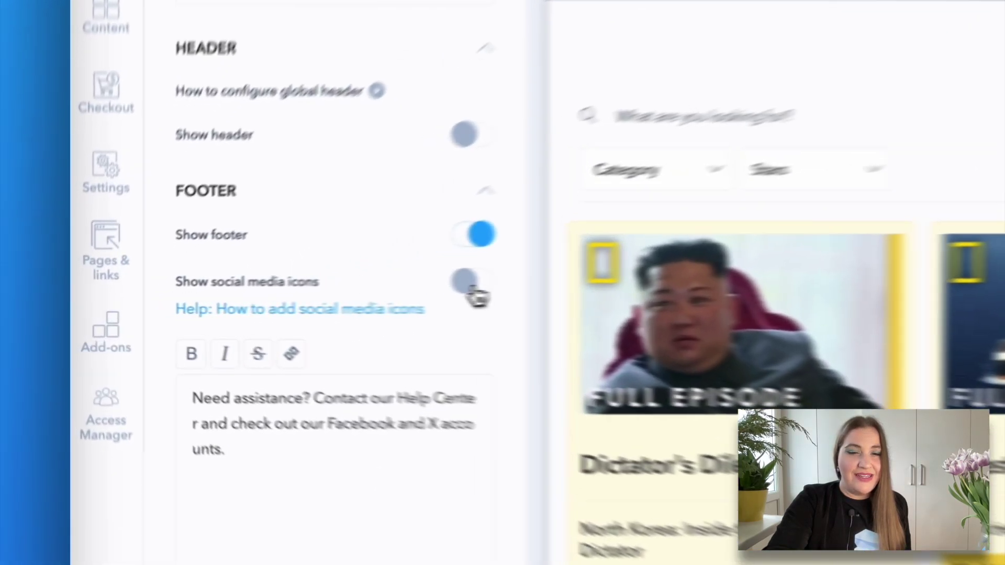
# Step: Turn on social media icons in the footer and save the site
pyautogui.click(578, 286)
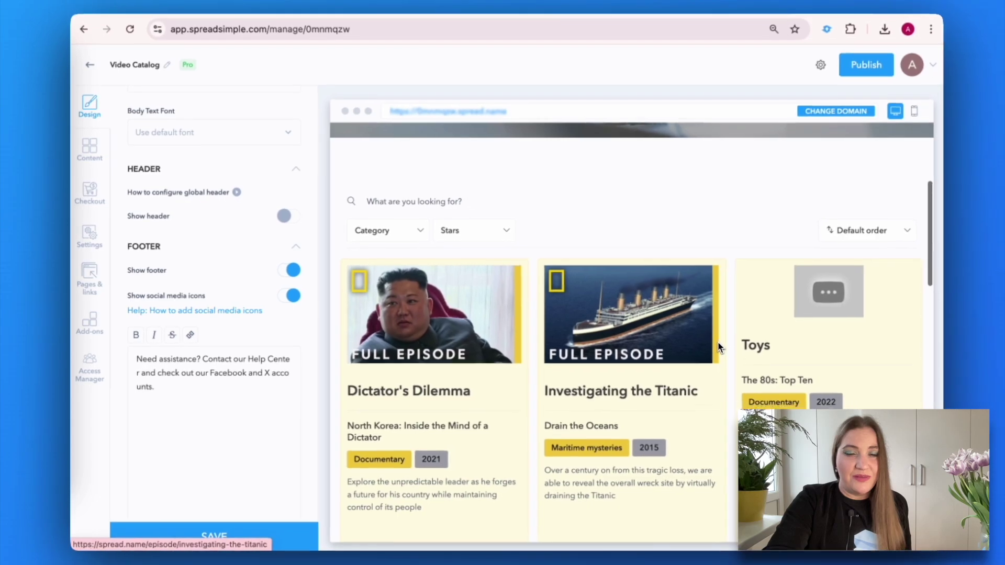
pyautogui.scroll(-5, 757, 347)
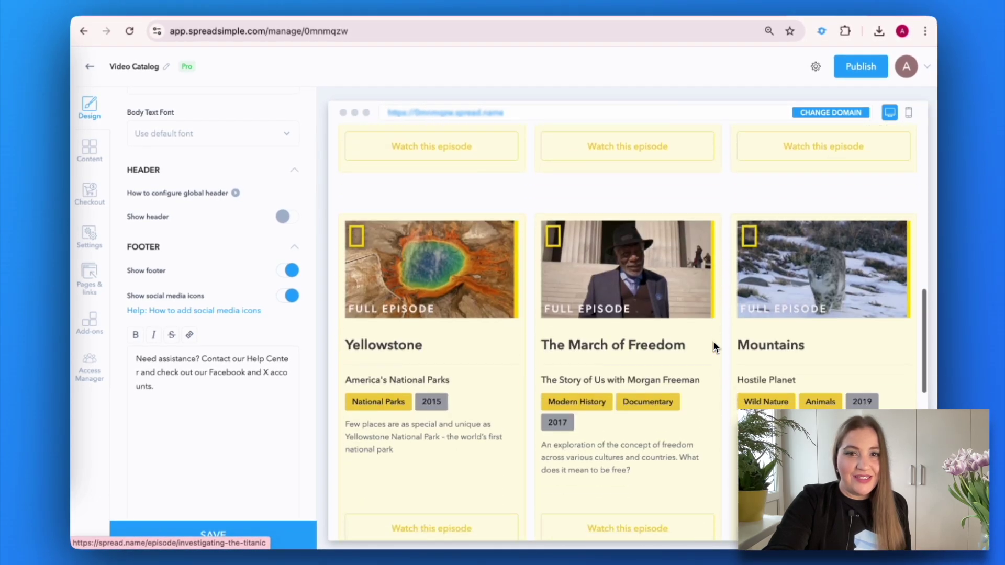
pyautogui.scroll(-8, 714, 347)
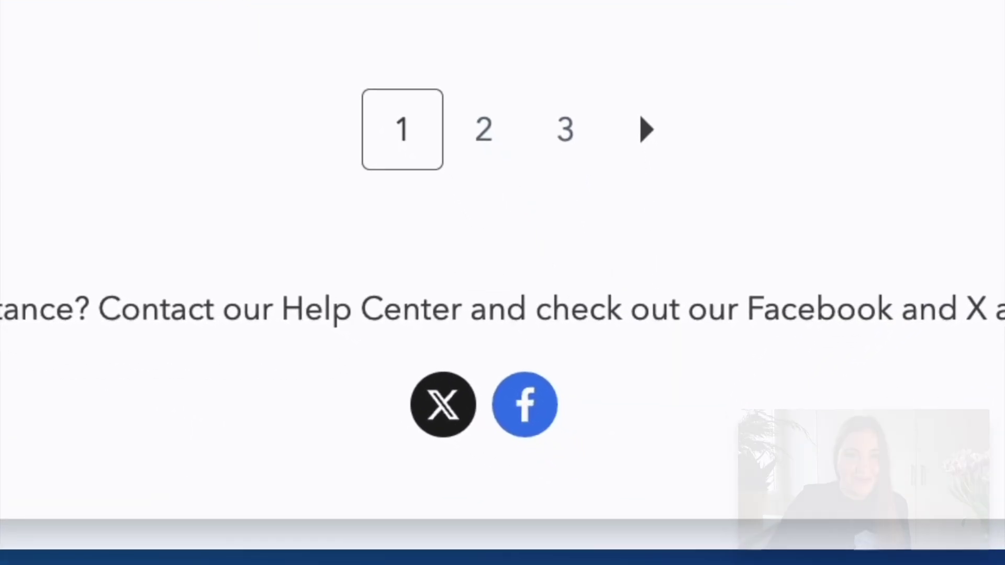
pyautogui.click(213, 536)
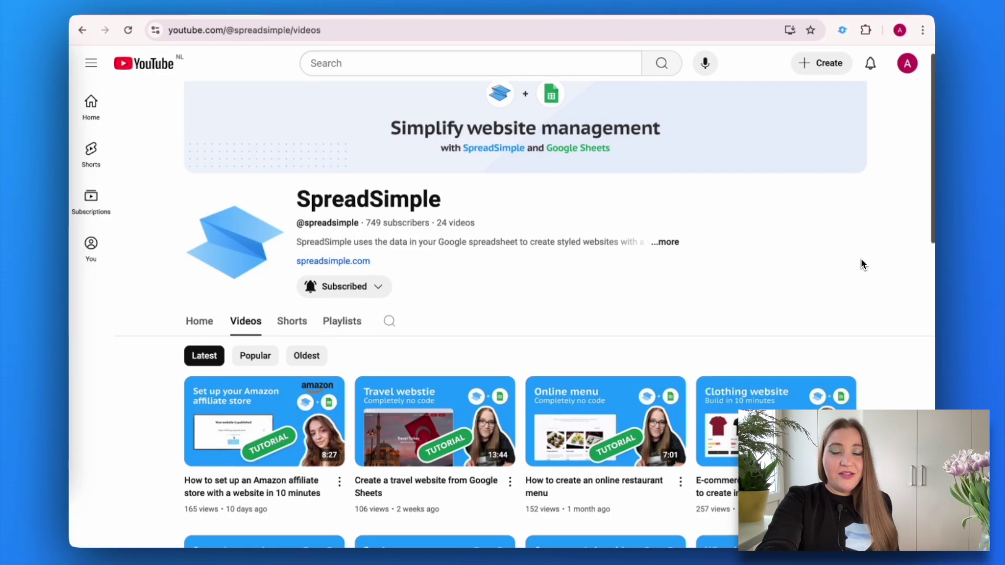
# Step: Scroll the SpreadSimple Videos tab down to 'Introduction to SpreadSimple'
pyautogui.scroll(-3, 864, 265)
pyautogui.scroll(-6, 863, 264)
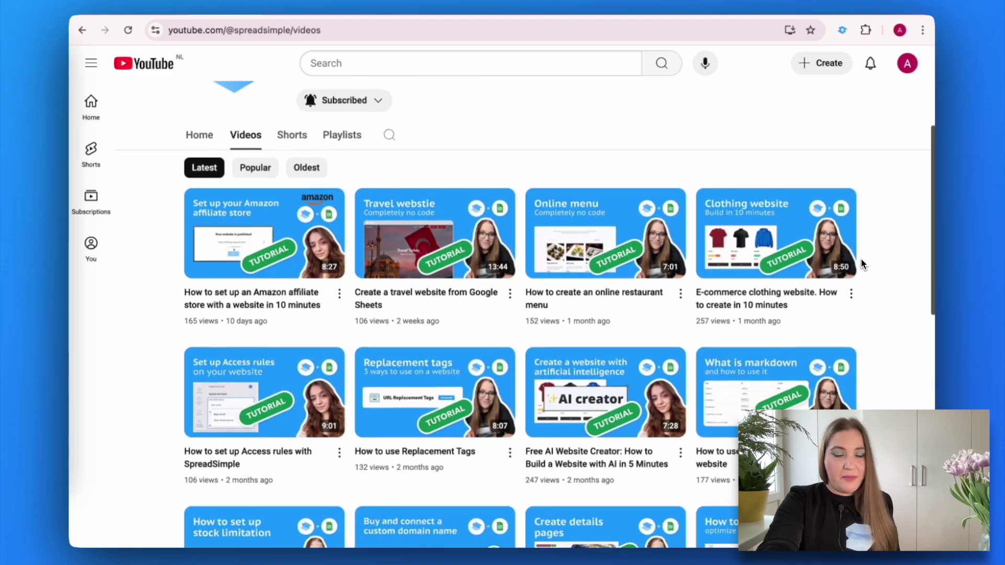
pyautogui.scroll(-6, 862, 262)
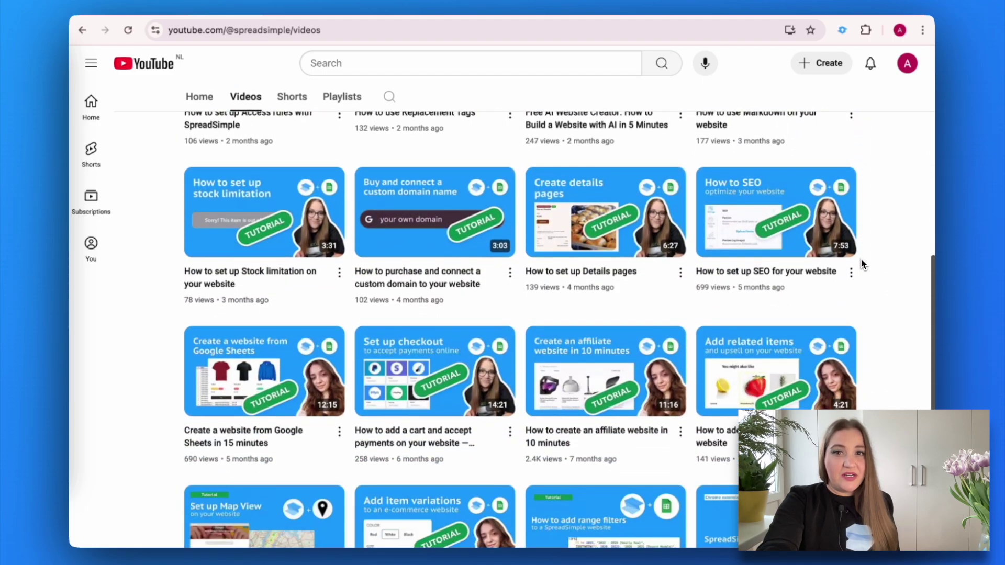
pyautogui.scroll(-2, 863, 261)
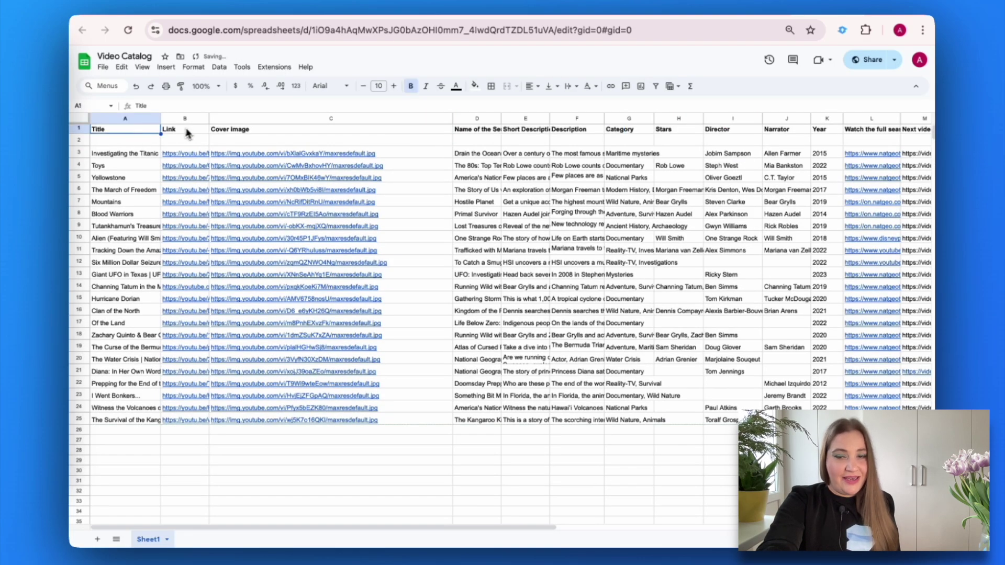
# Step: Walk through the sheet's columns: Link, Cover image, D, E, Description, Category and .class
pyautogui.click(187, 132)
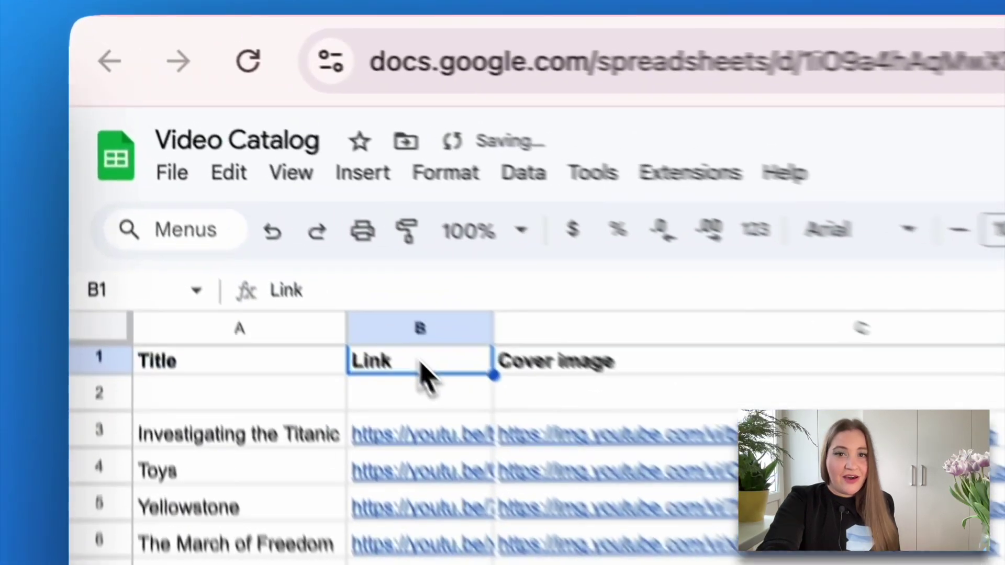
pyautogui.click(238, 132)
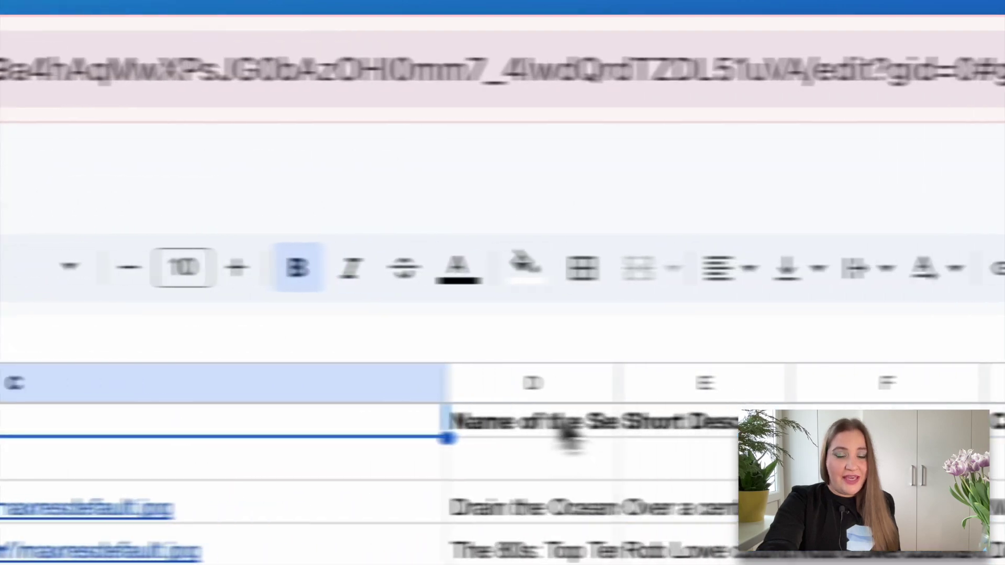
pyautogui.click(563, 426)
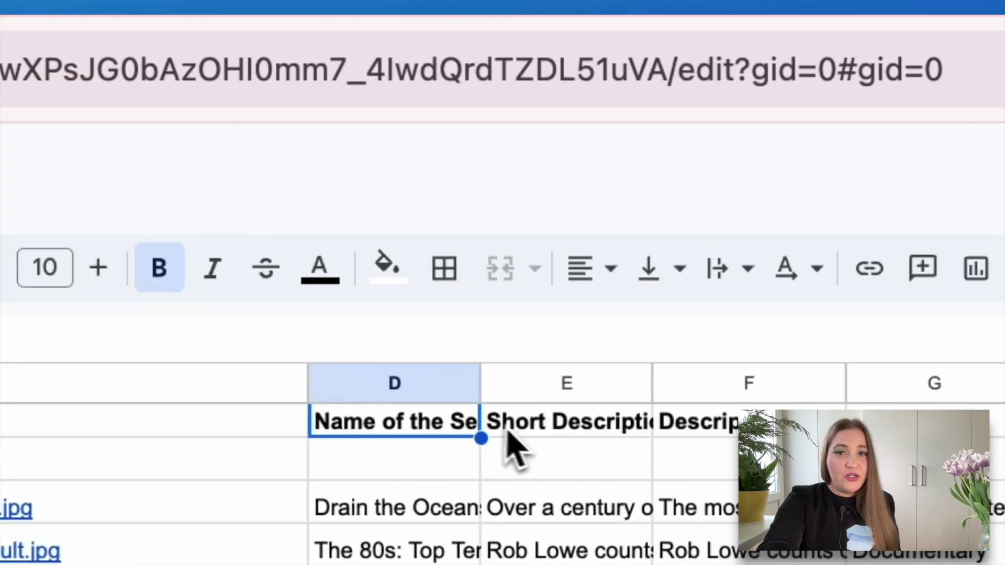
pyautogui.click(676, 423)
pyautogui.click(900, 423)
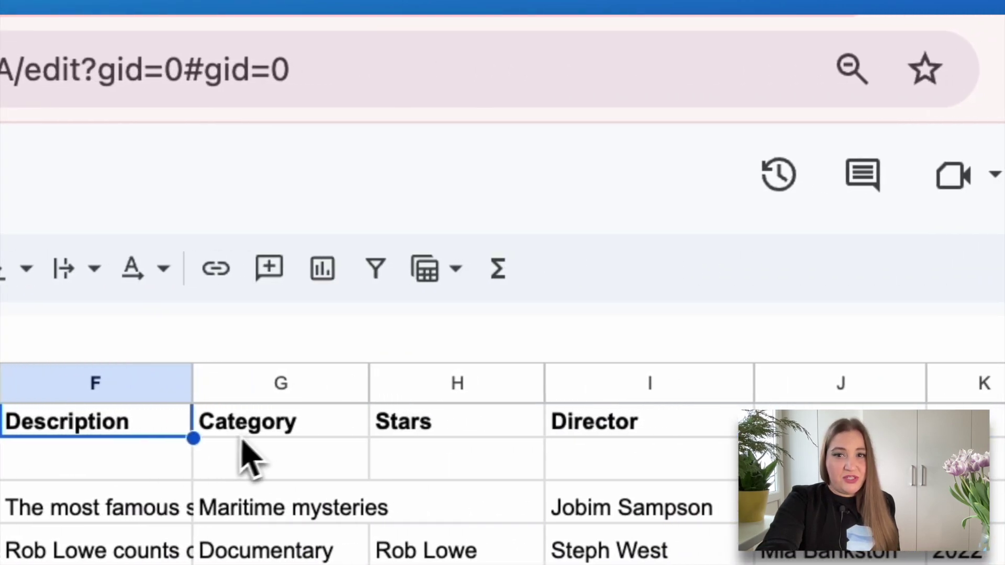
pyautogui.click(286, 425)
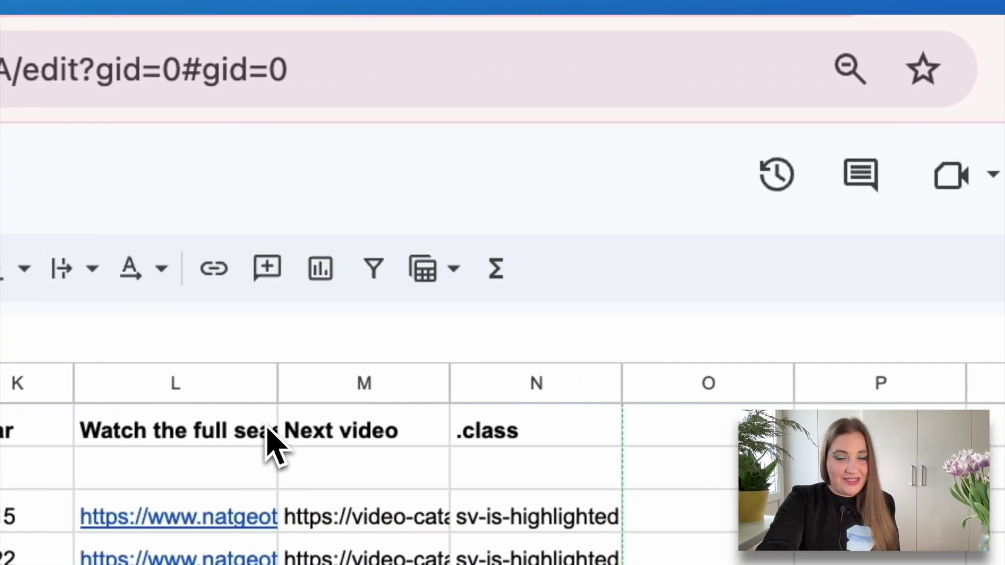
pyautogui.click(488, 434)
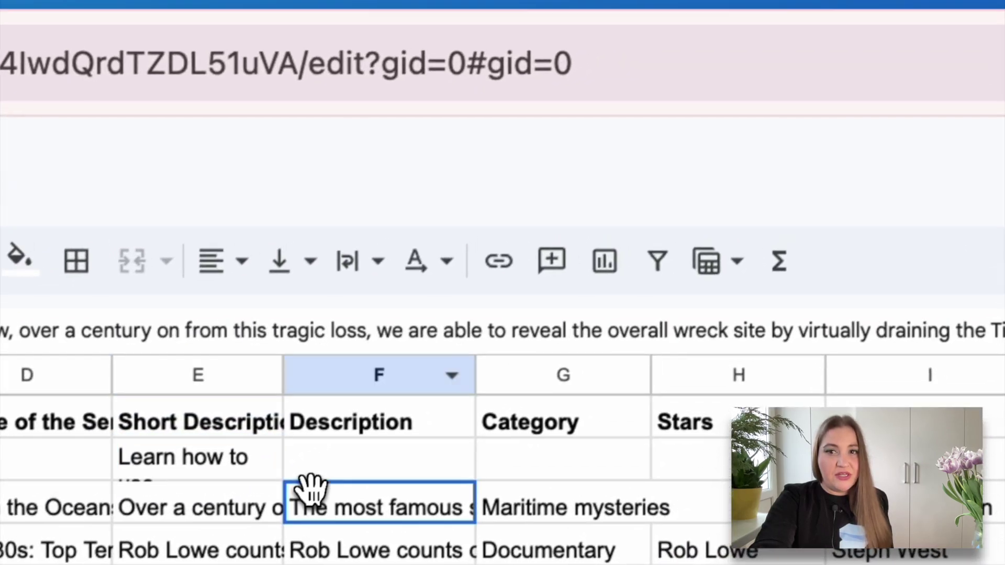
# Step: Paste the Markdown tutorial descriptions into E2 and F2, then upload a screenshot with Image Uploader
pyautogui.click(335, 469)
pyautogui.write("In this tutorial, we'll explore SpreadSimple's in-built Markdown editor and how it can help you enhance your website's content with easy formatting. You'll learn the basics of Markdown syntax, including how to style text (bold, italics, headings), create lists, insert links and images, and structure content for better readability. We'll also cover some advanced tips to make the most of Markdown in SpreadSimple, ensuring your website looks polished and professional without the need for coding. Whether you're a beginner or an experienced user, this guide will help you streamline content creation and improve your website's appearance.")
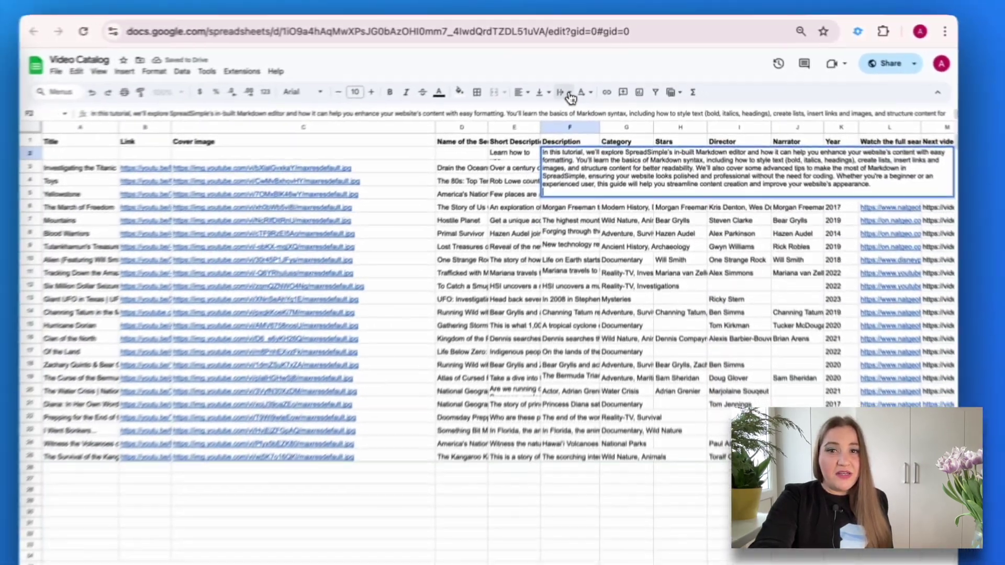
pyautogui.click(571, 94)
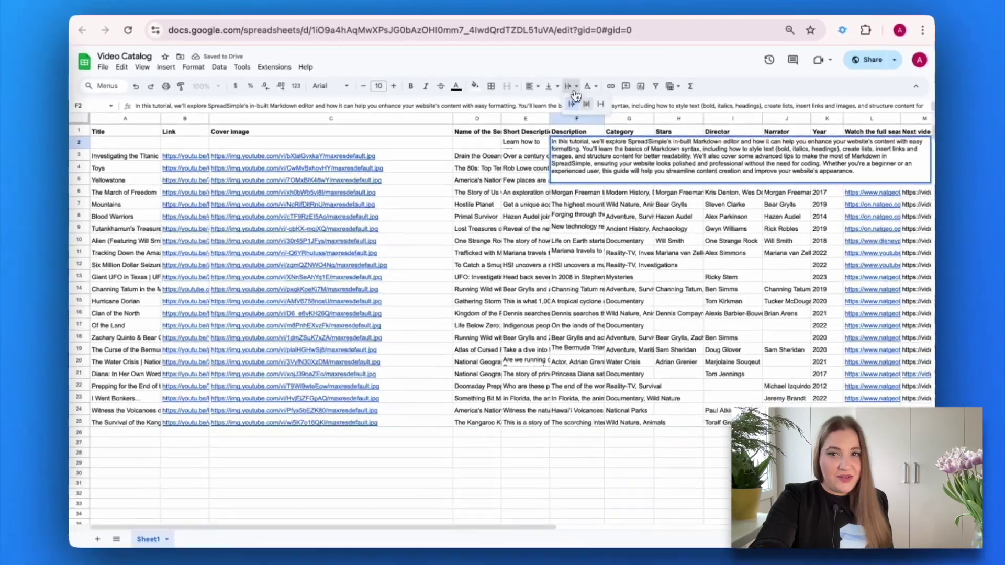
pyautogui.click(909, 379)
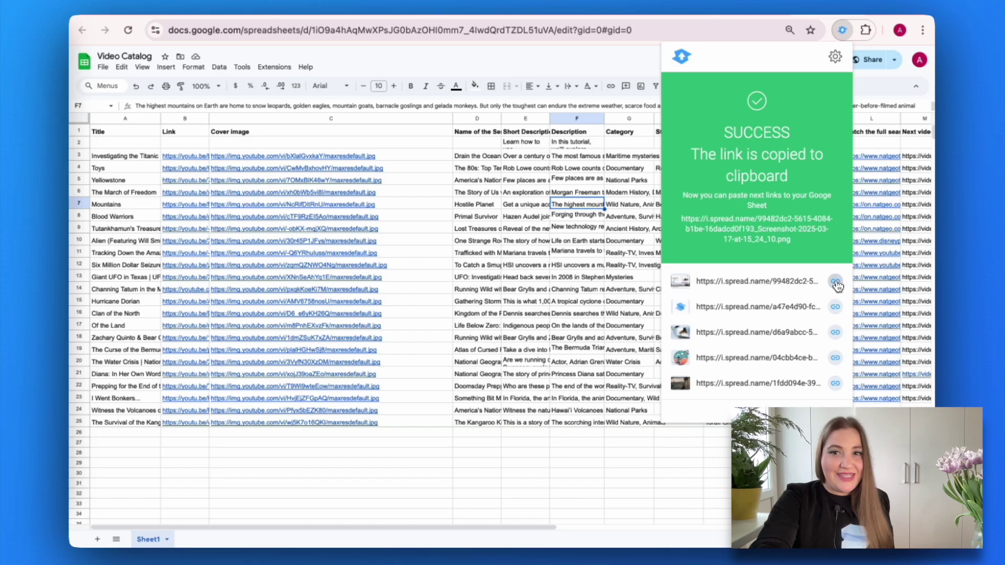
# Step: Paste the uploaded screenshot link into Cover image cell C2, then select the Markdown video in Drive
pyautogui.click(173, 146)
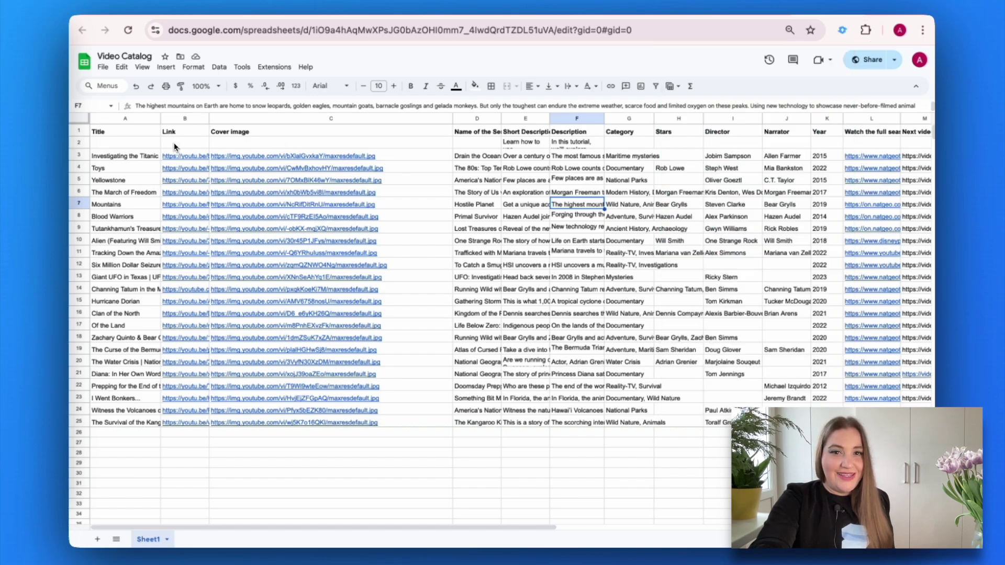
pyautogui.doubleClick(234, 146)
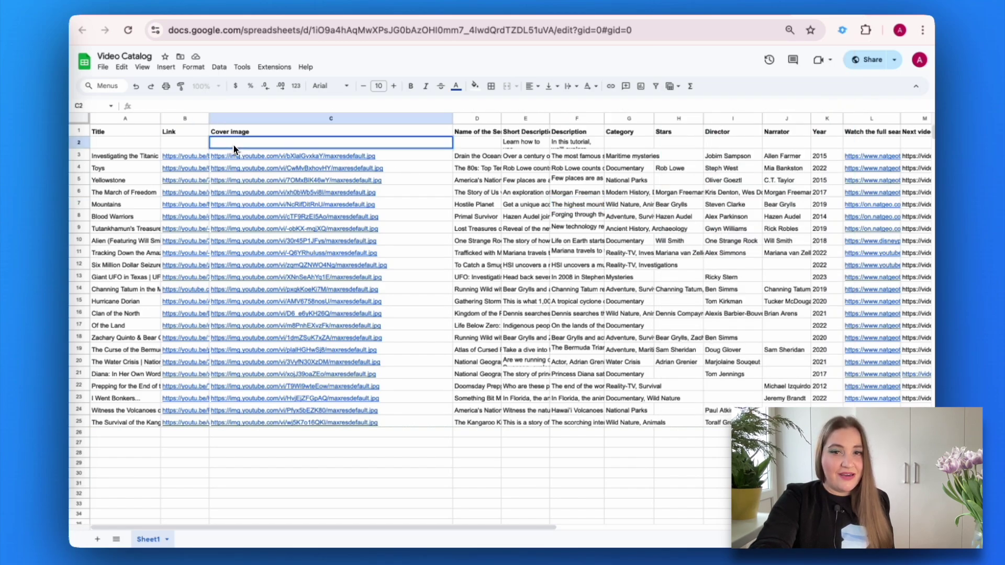
pyautogui.write('https://i.spread.name/99482dc2-5615-4084-b1be-16dadcd0f193_Screenshot-2025-03-17-at-15_24_10.png')
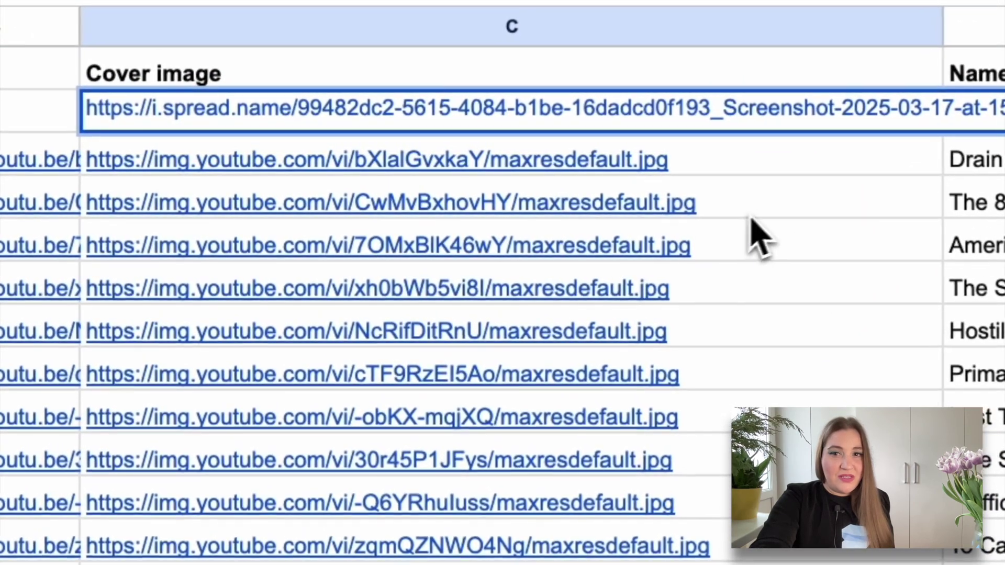
pyautogui.click(402, 168)
pyautogui.click(676, 117)
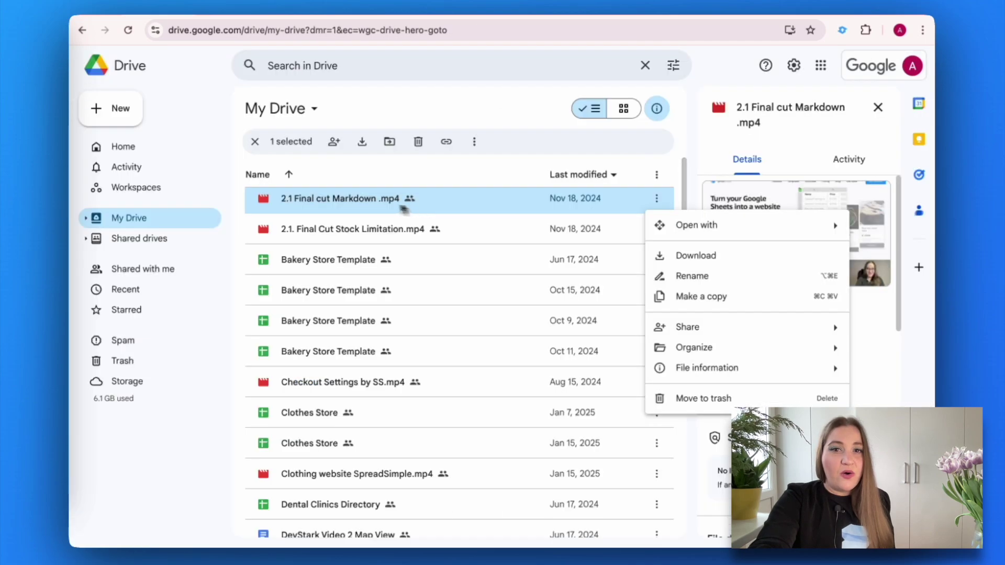
pyautogui.click(353, 204)
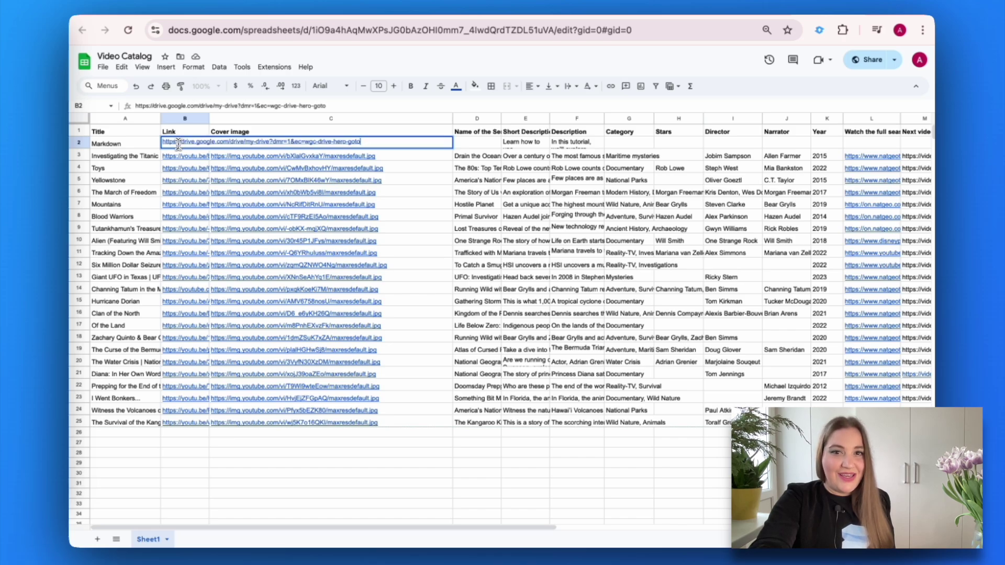
# Step: Commit the Drive link in B2, set G2 to 'Video tutorial', and check .class 'sv-is-highlighted'
pyautogui.press('Return')
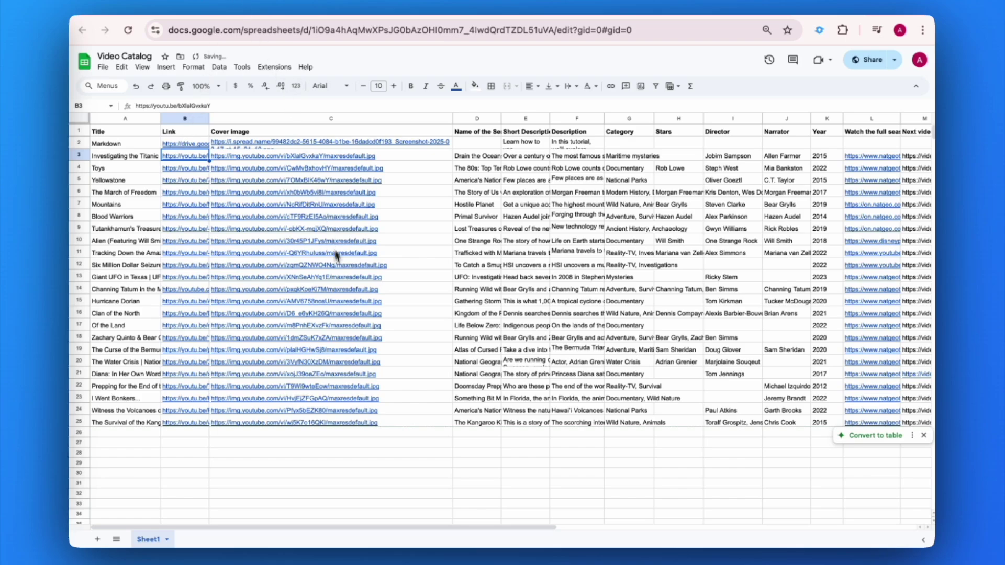
pyautogui.click(617, 146)
pyautogui.write('Video tutoria')
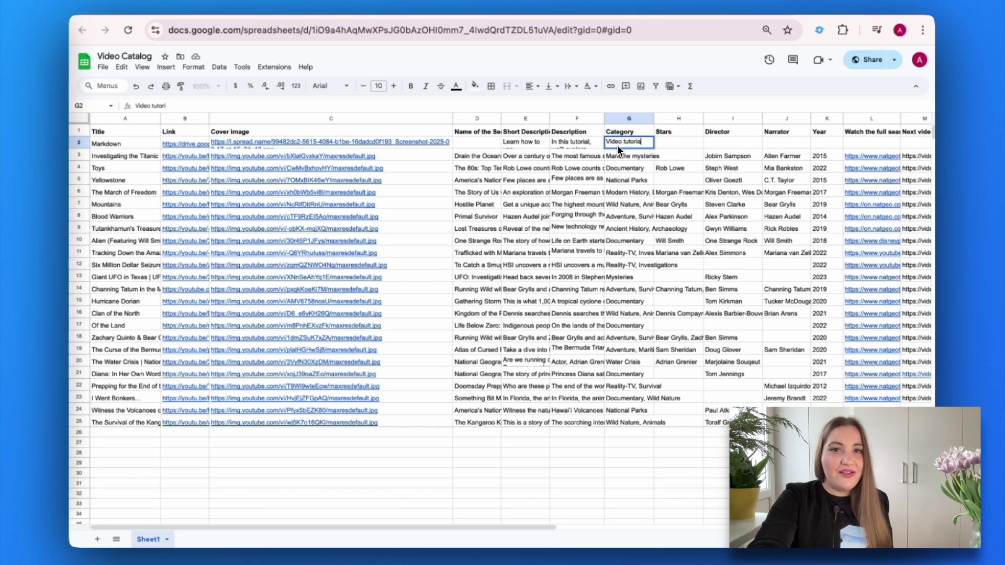
pyautogui.write('l')
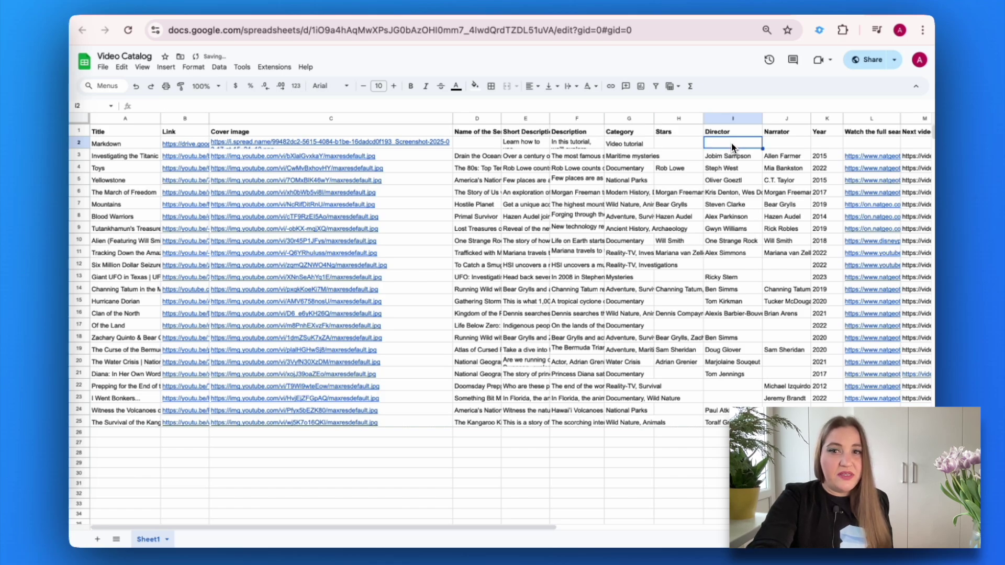
pyautogui.hscroll(3, 731, 146)
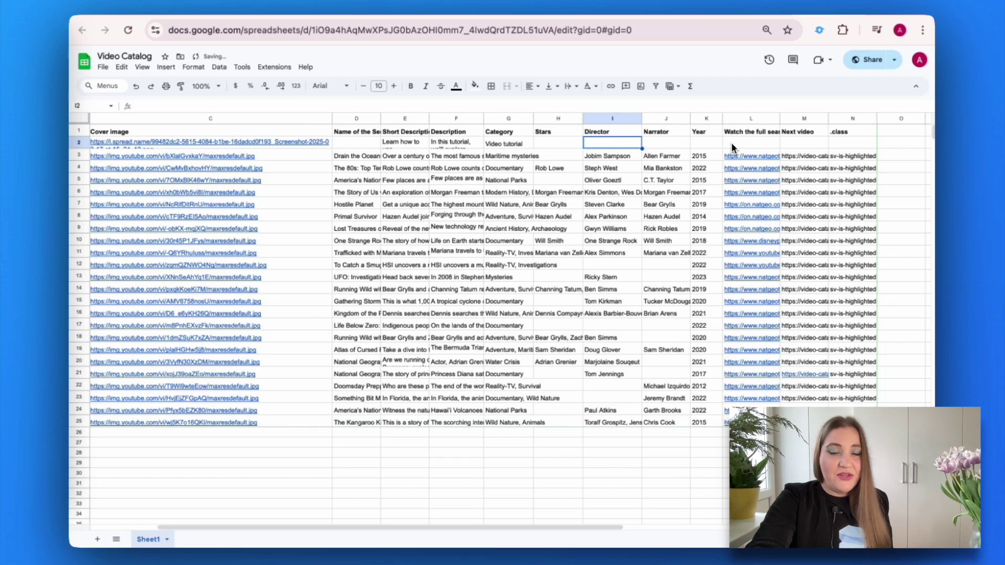
pyautogui.hscroll(2, 731, 143)
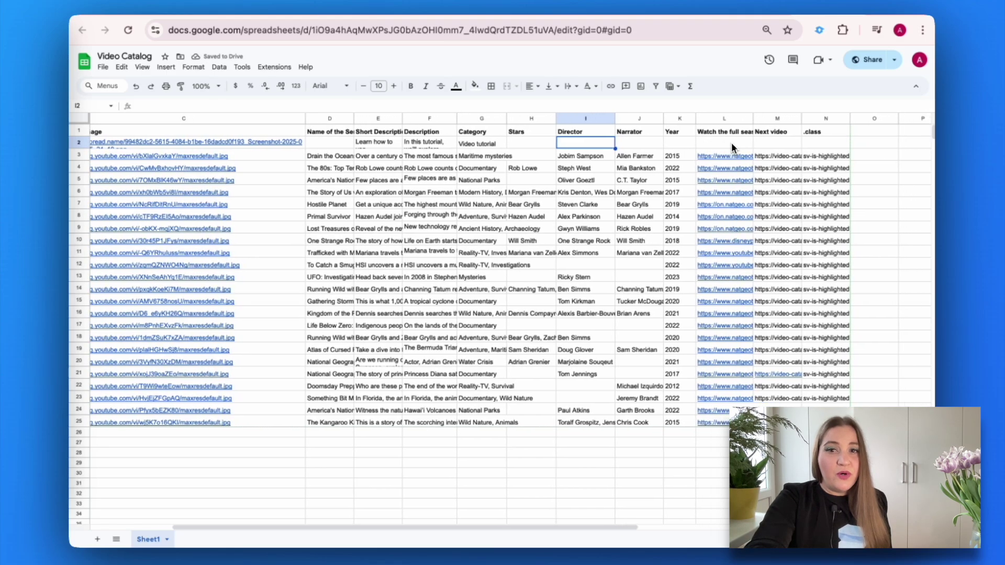
pyautogui.click(797, 158)
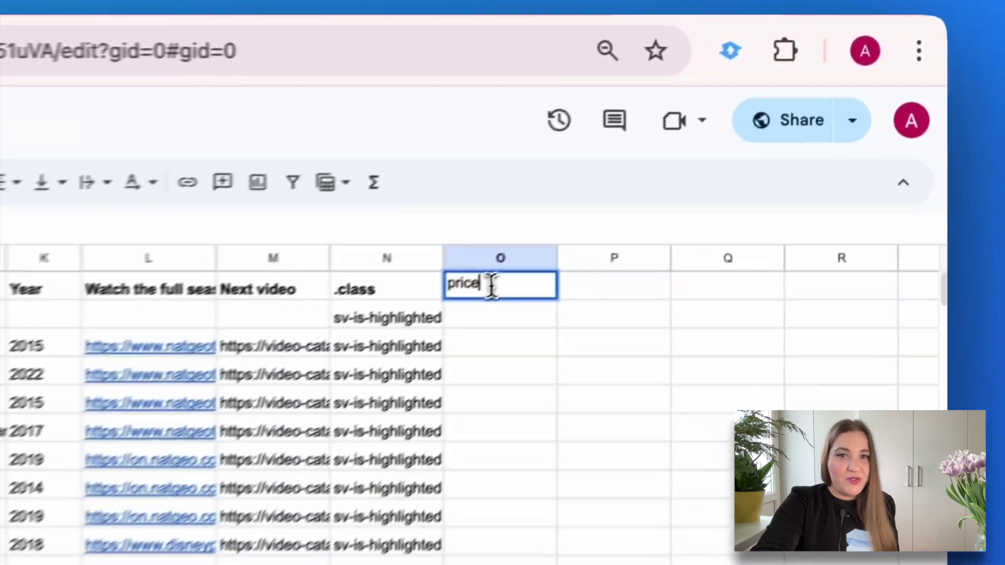
# Step: Commit the 'price' header in O1 and give O2 currency format with a $2.00 price
pyautogui.doubleClick(490, 286)
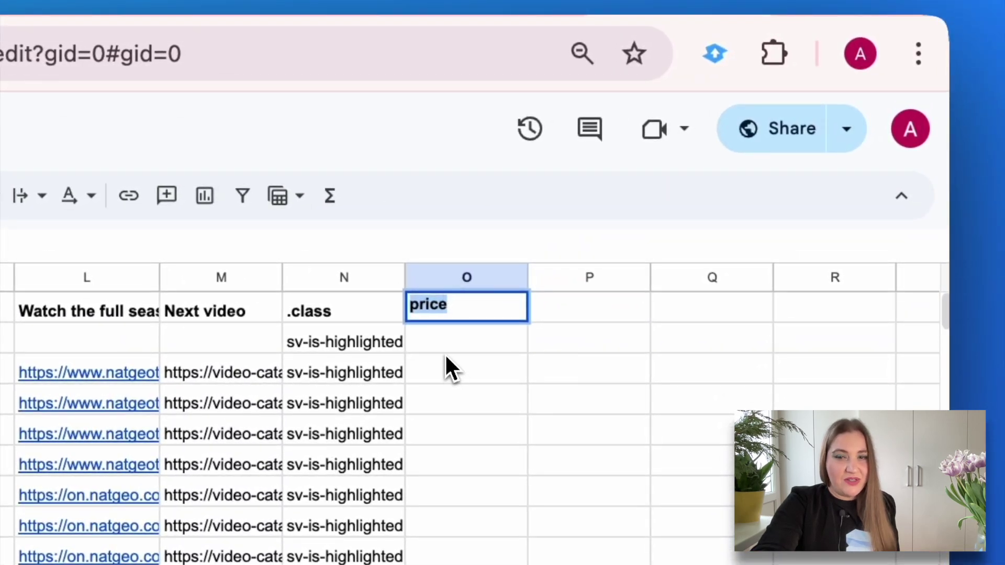
pyautogui.press('Return')
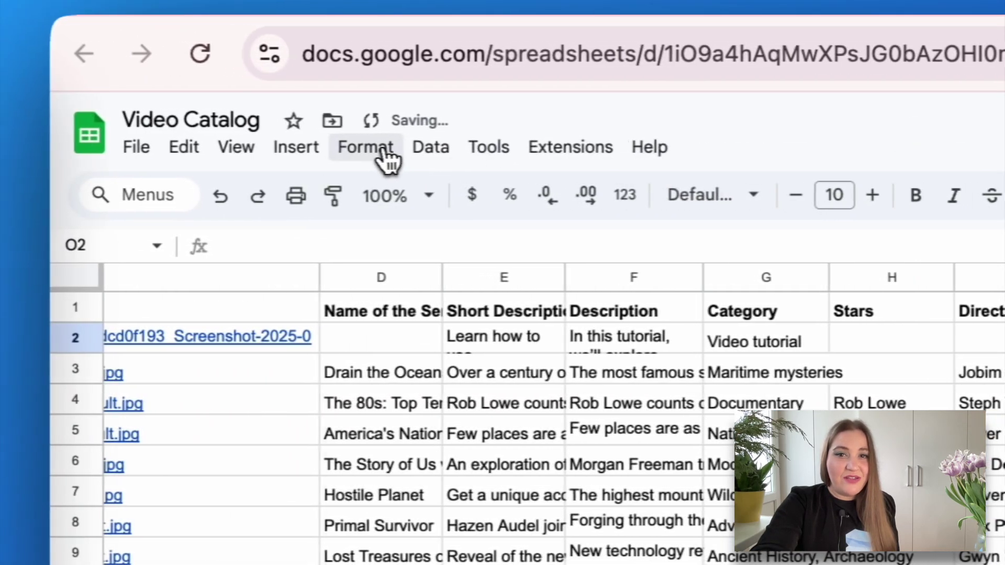
pyautogui.click(225, 148)
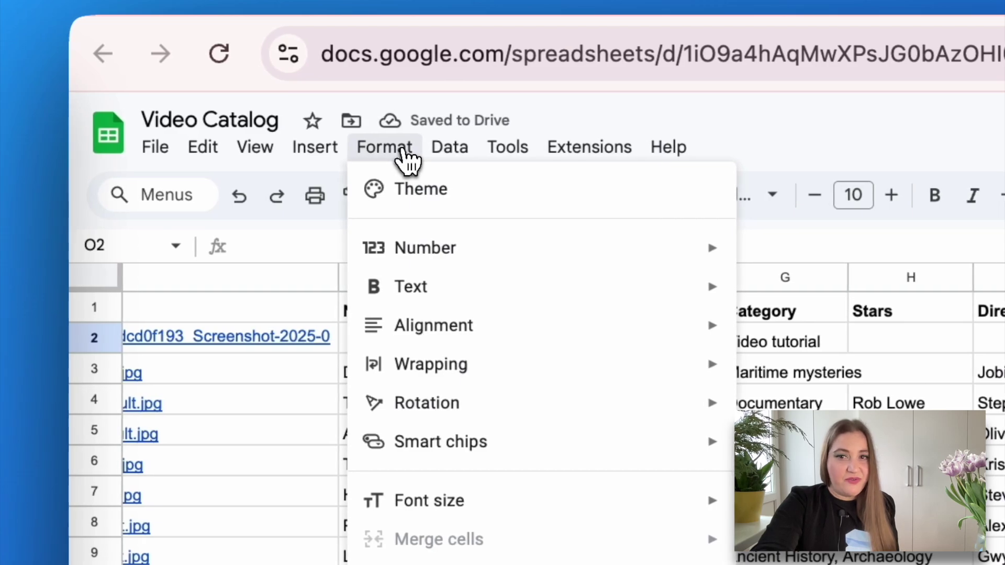
pyautogui.moveTo(421, 246)
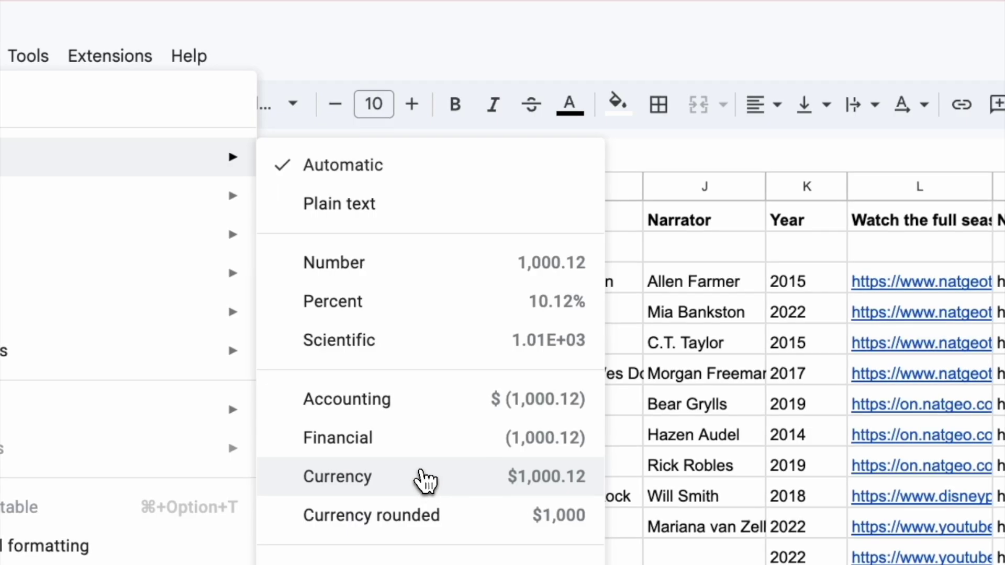
pyautogui.click(424, 477)
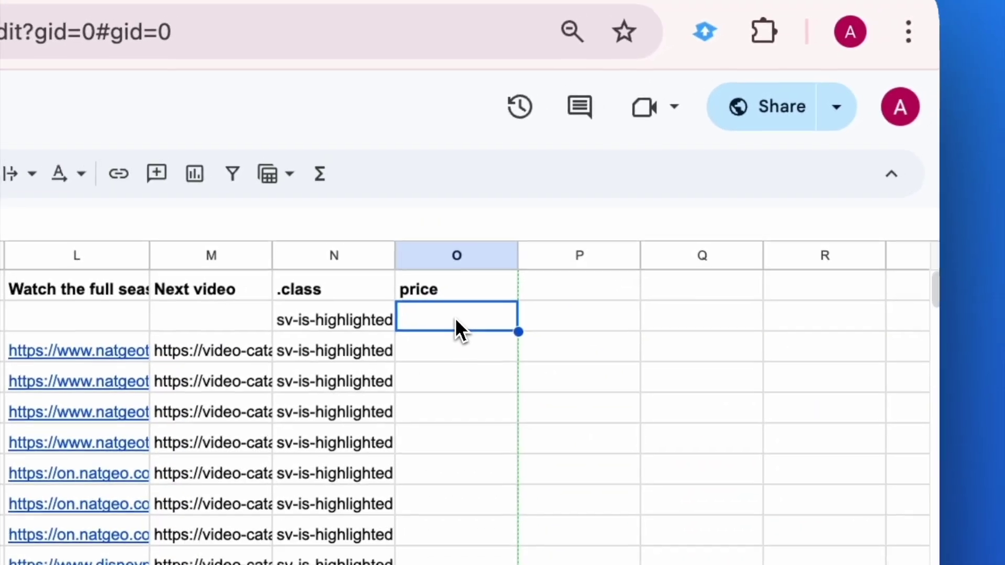
pyautogui.write('2')
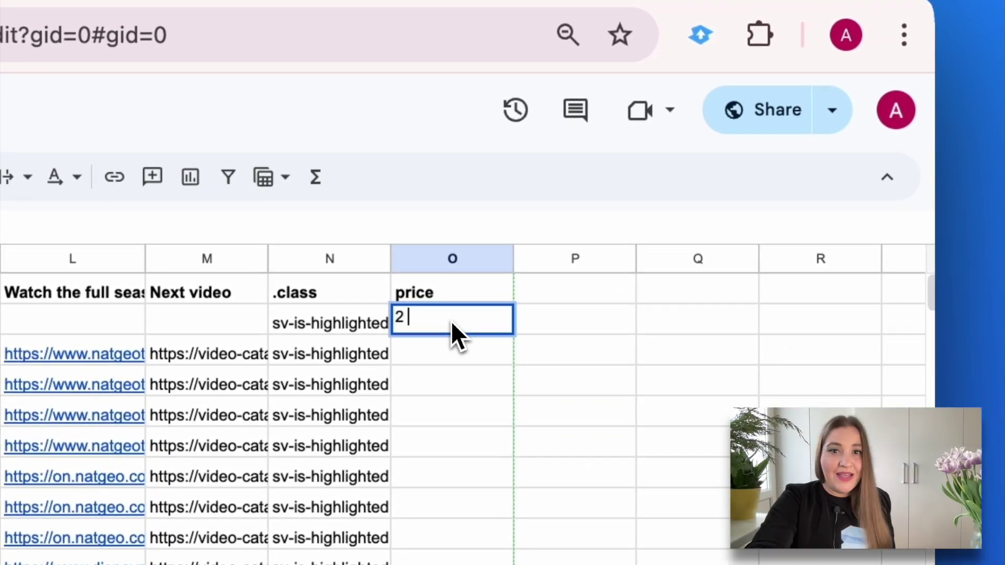
pyautogui.press('Return')
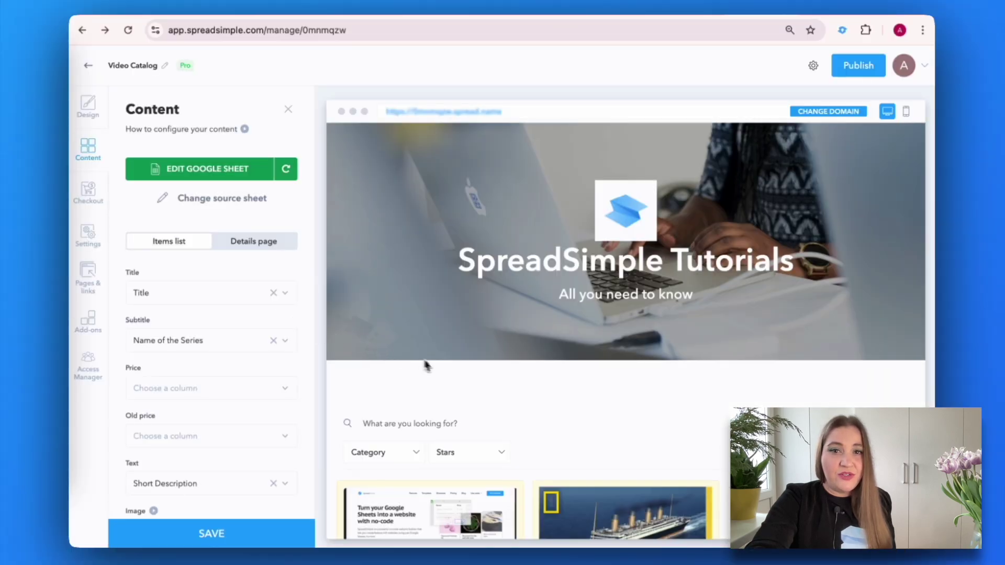
# Step: Map the items list Price field to the 'price' column so Markdown shows $2.00
pyautogui.scroll(-5, 426, 366)
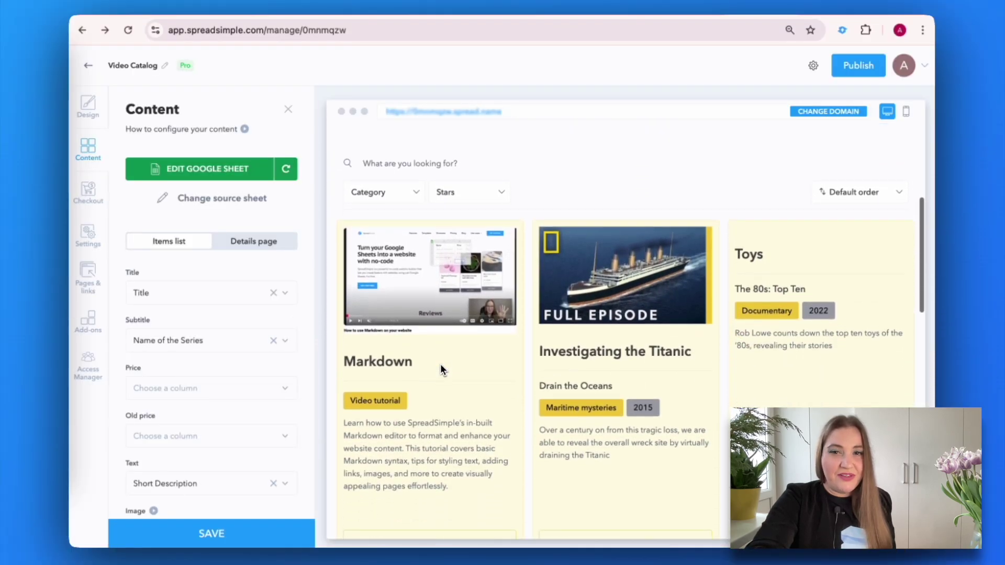
pyautogui.scroll(-3, 442, 369)
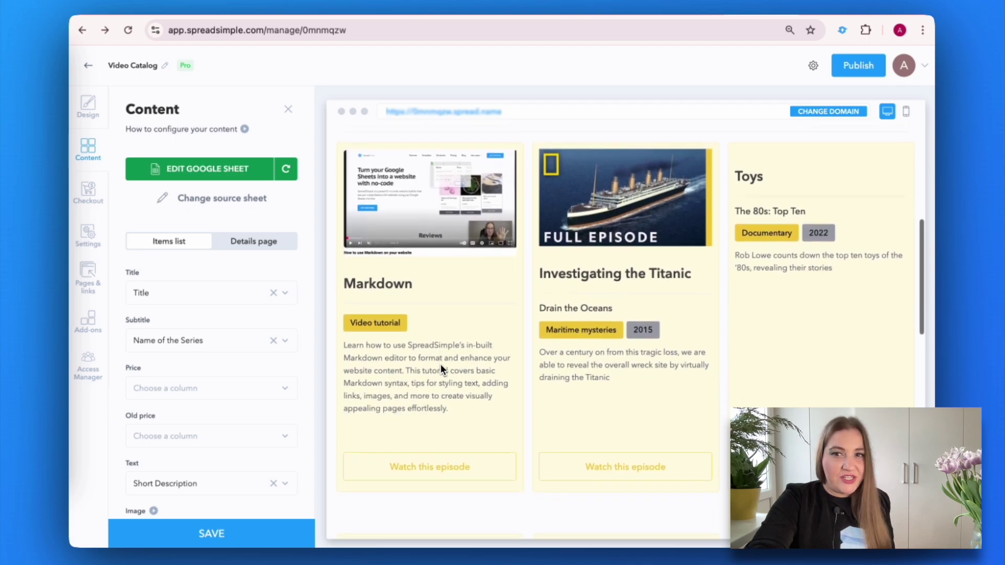
pyautogui.scroll(-1, 441, 365)
pyautogui.scroll(-1, 211, 429)
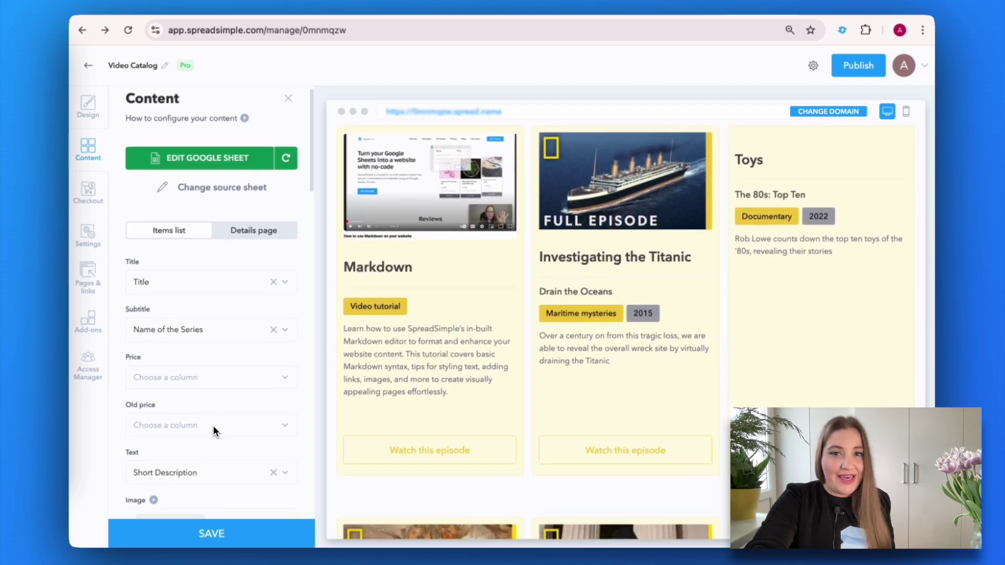
pyautogui.click(282, 382)
pyautogui.scroll(-2, 230, 414)
pyautogui.scroll(-5, 225, 419)
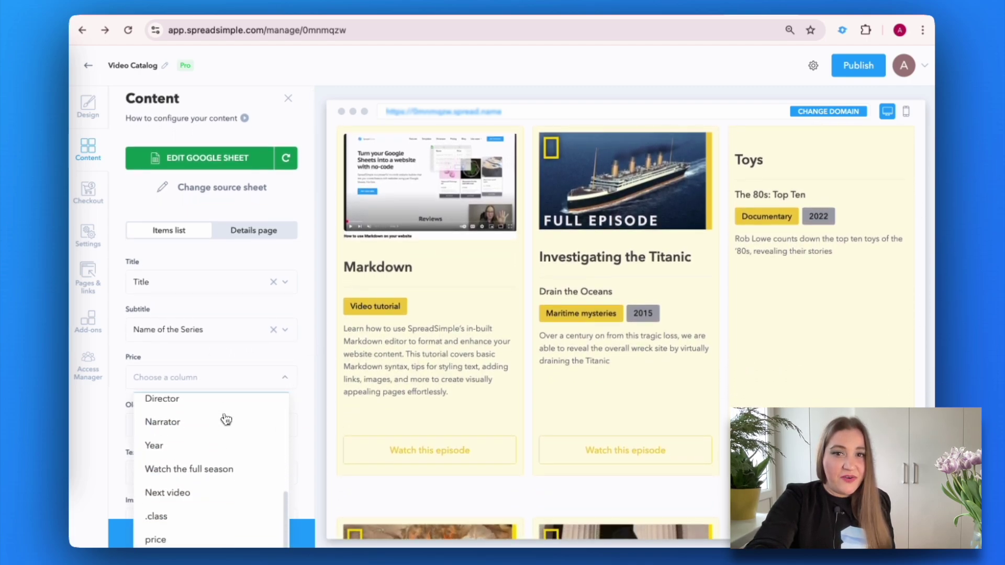
pyautogui.click(157, 487)
pyautogui.scroll(-8, 219, 432)
# Step: Enable the secondary Buy button on cards with the Order Form button type
pyautogui.scroll(-2, 220, 432)
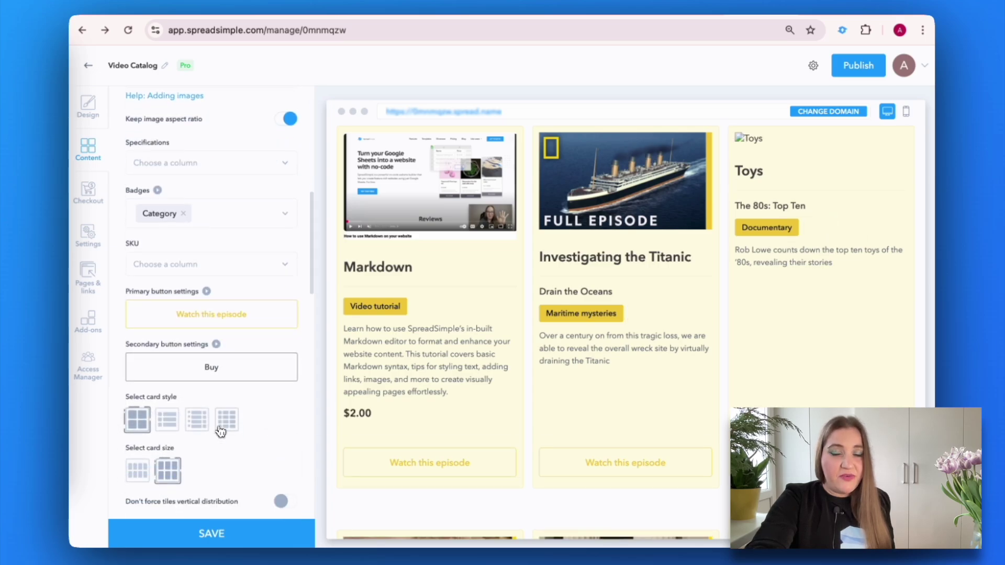
pyautogui.moveTo(228, 380)
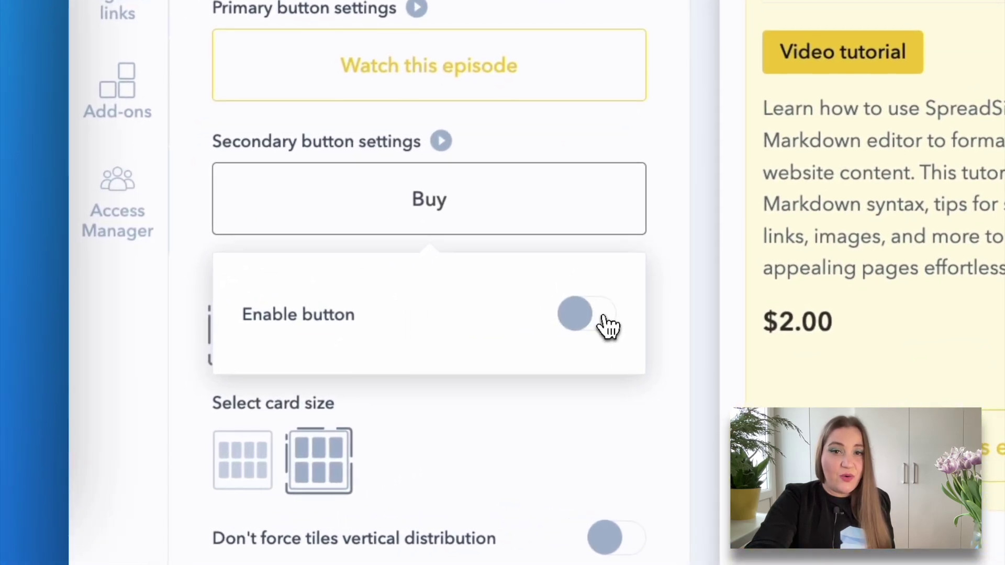
pyautogui.click(595, 315)
pyautogui.scroll(-3, 411, 328)
pyautogui.scroll(-5, 366, 335)
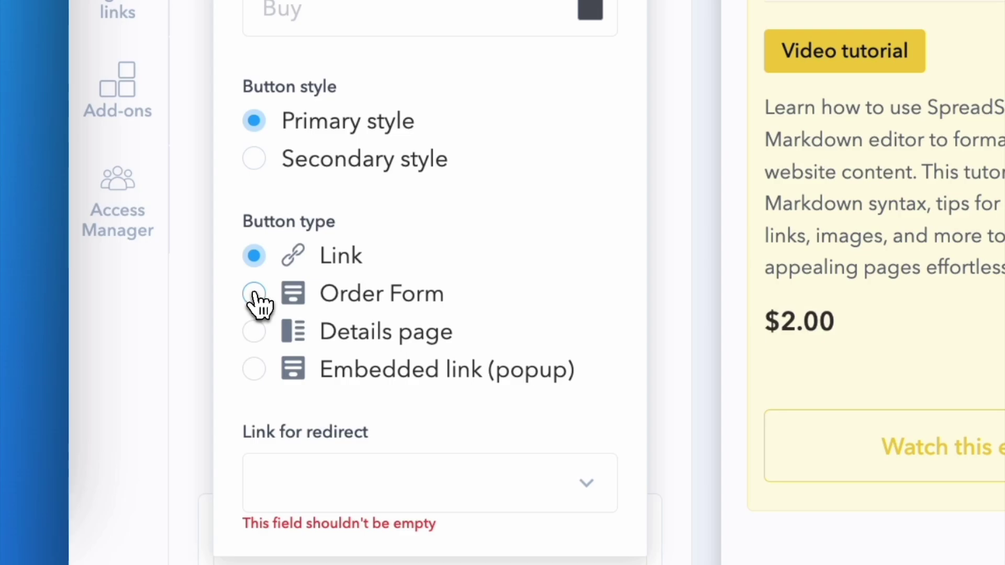
pyautogui.click(254, 294)
# Step: Test the Buy button by adding the Markdown tutorial to the cart at $2.00
pyautogui.scroll(-1, 555, 236)
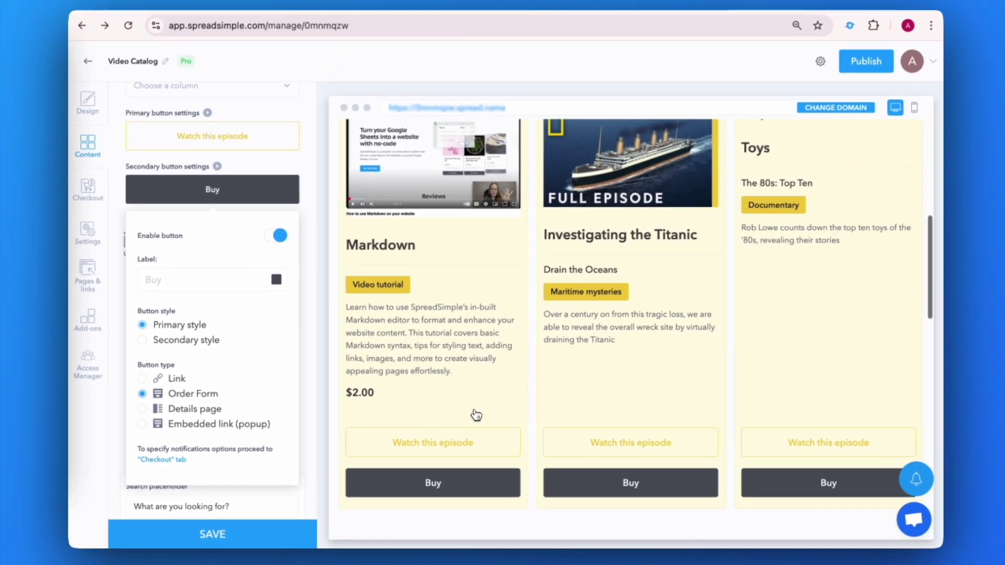
pyautogui.scroll(-2, 477, 415)
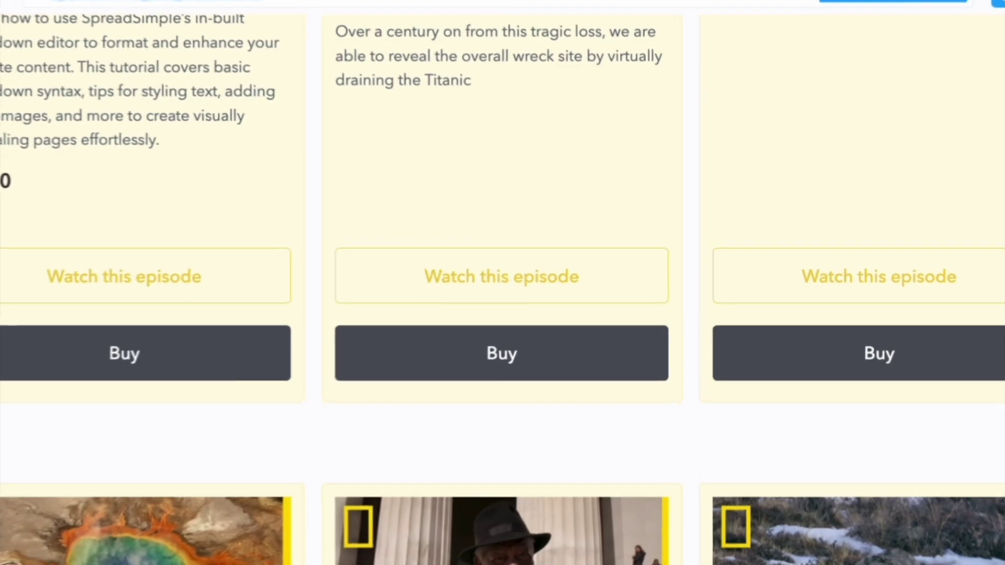
pyautogui.click(157, 373)
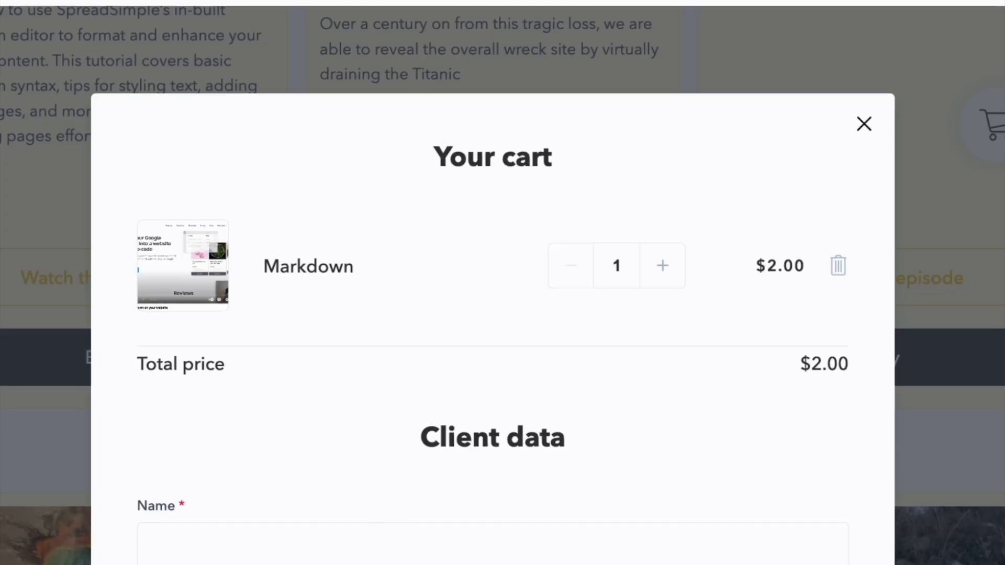
pyautogui.scroll(-2, 493, 325)
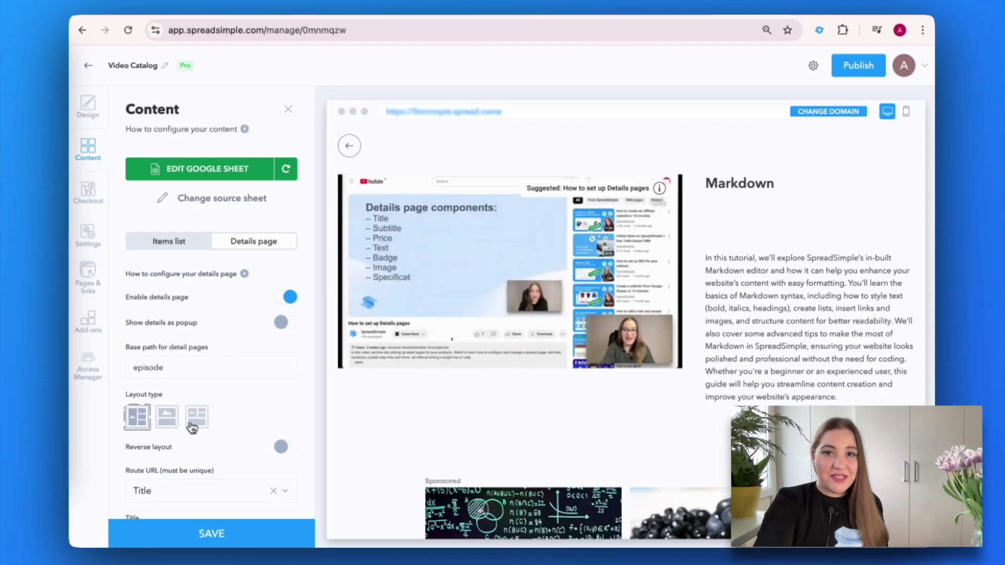
# Step: Give the details page the full-width video layout and map its Price to the 'price' column
pyautogui.click(167, 416)
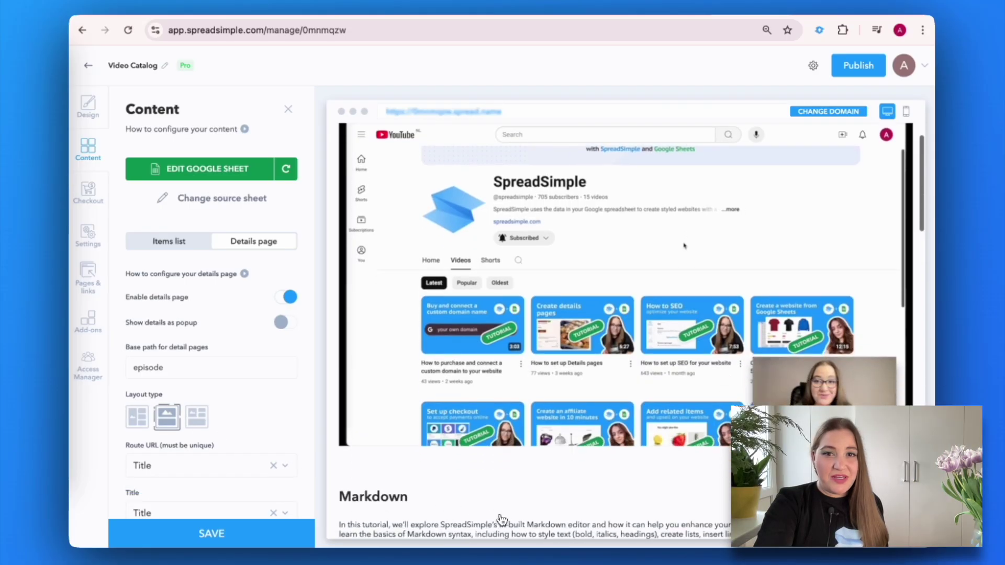
pyautogui.scroll(-3, 503, 518)
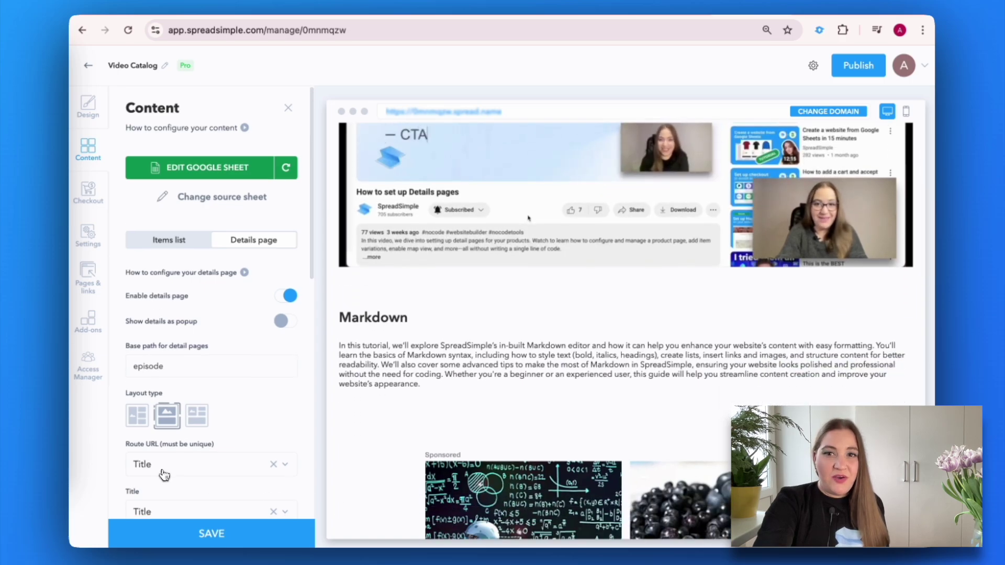
pyautogui.scroll(-3, 162, 475)
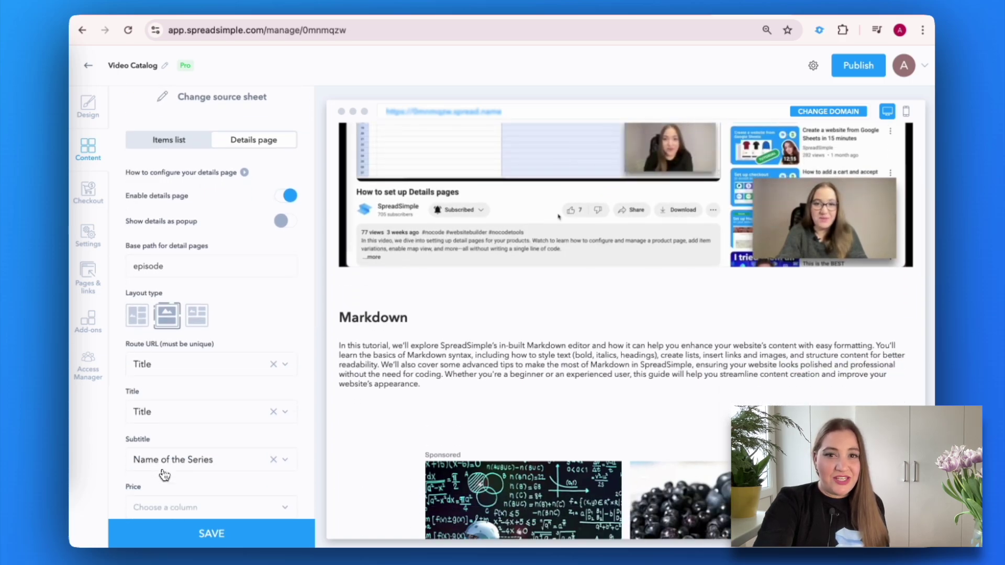
pyautogui.scroll(-3, 164, 475)
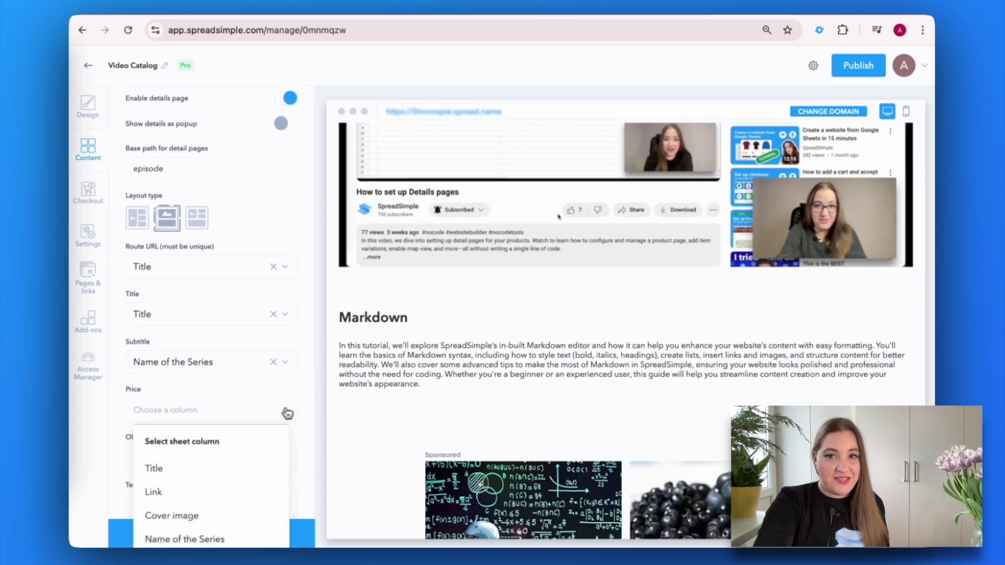
pyautogui.scroll(-2, 174, 492)
pyautogui.click(165, 491)
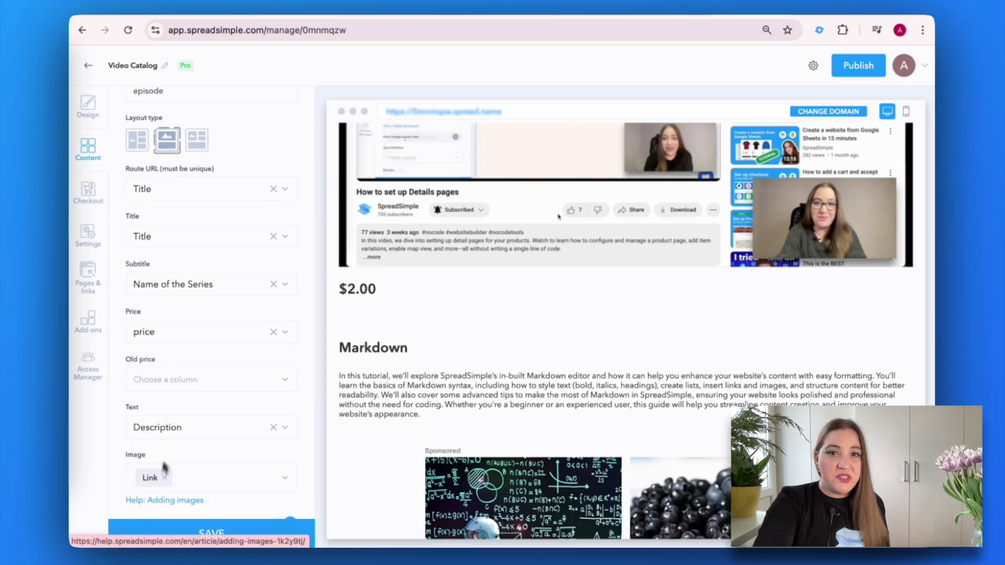
pyautogui.scroll(-4, 167, 433)
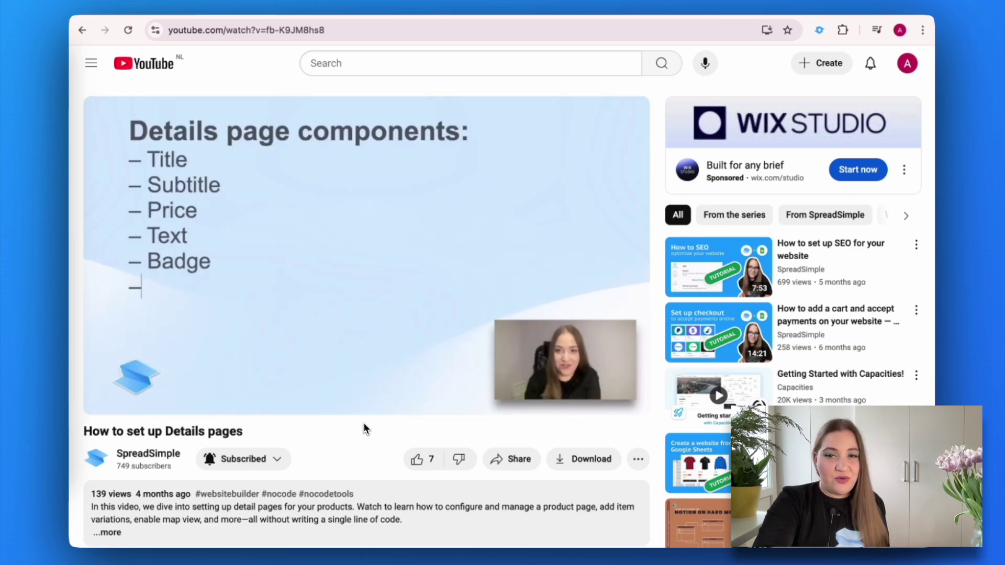
# Step: Bold 'In this tutorial,', 'Markdown' and 'SpreadSimple', then apply Heading 3 to the whole description
pyautogui.moveTo(92, 126); pyautogui.dragTo(131, 126)
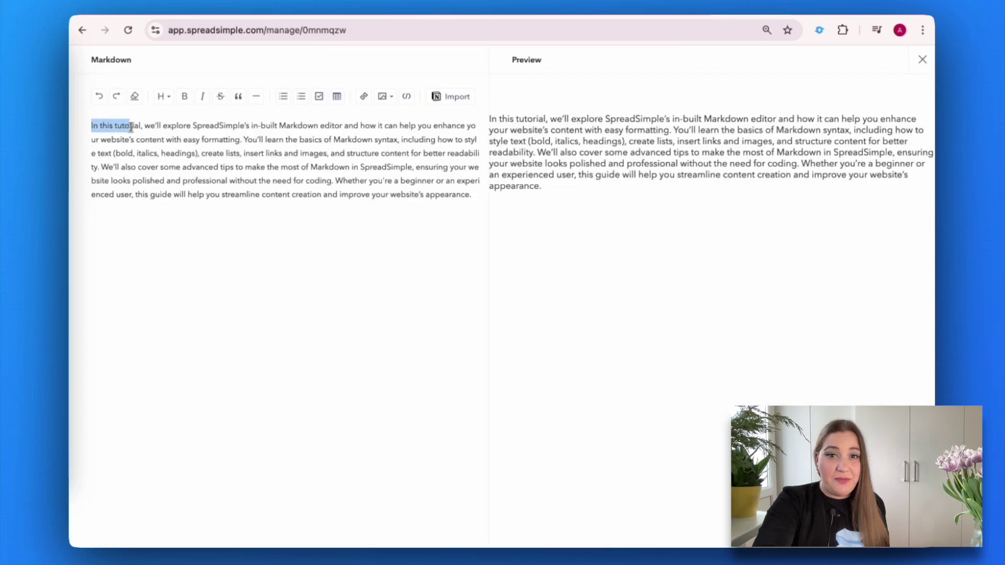
pyautogui.click(186, 98)
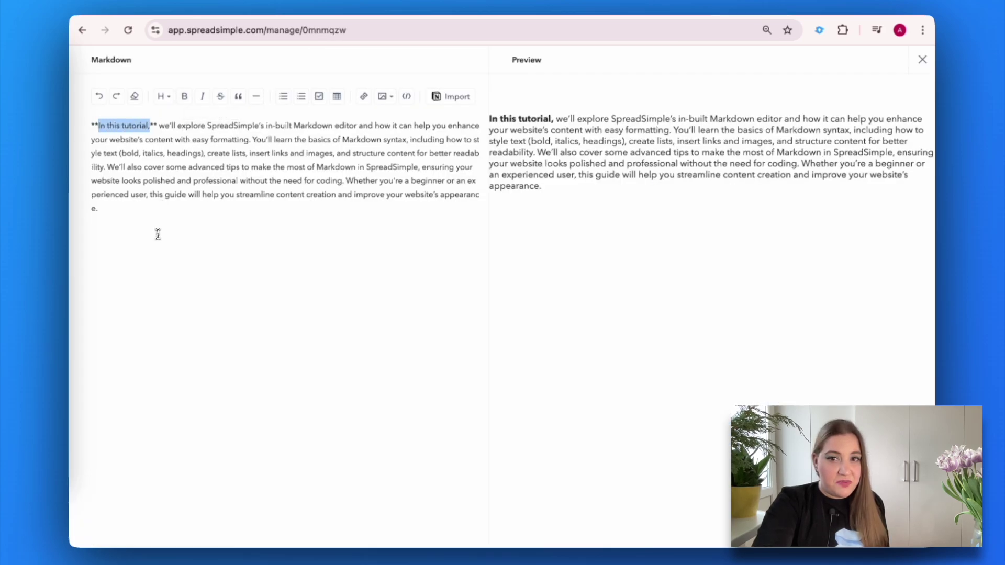
pyautogui.click(186, 104)
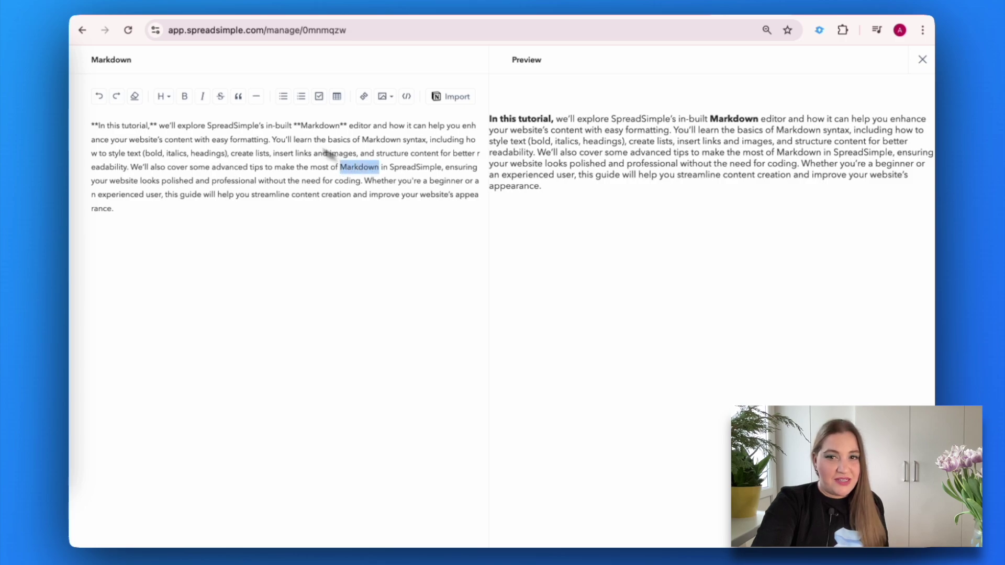
pyautogui.click(191, 104)
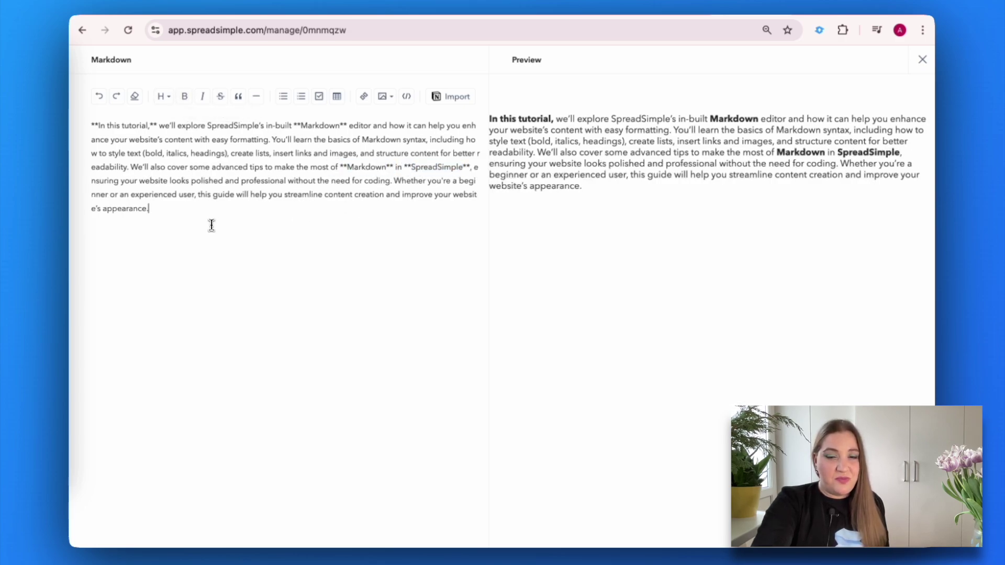
pyautogui.hotkey('ctrl', 'a')
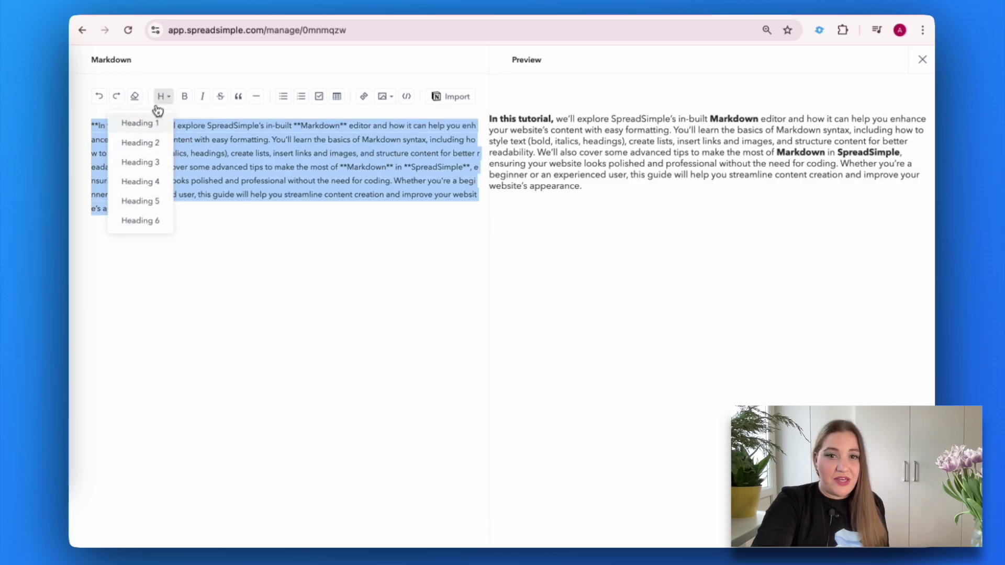
pyautogui.click(145, 157)
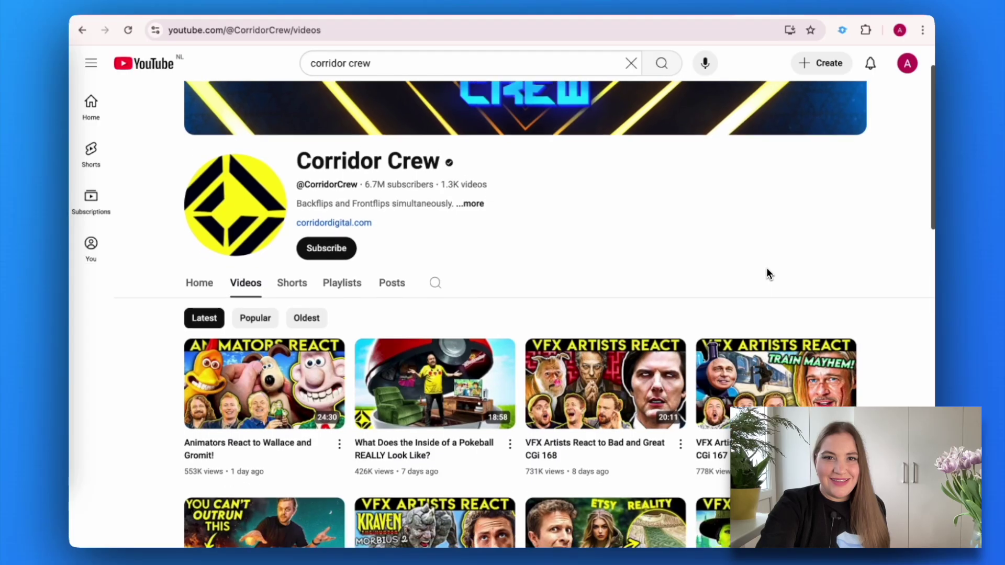
# Step: Scroll the Corridor Crew videos and follow the channel's corridordigital.com link
pyautogui.scroll(-3, 767, 268)
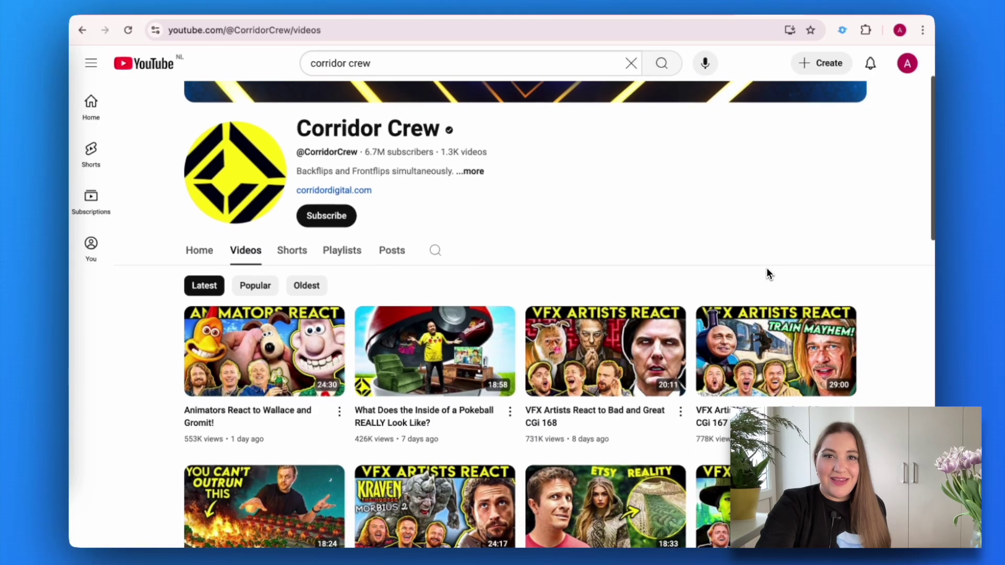
pyautogui.scroll(-3, 766, 268)
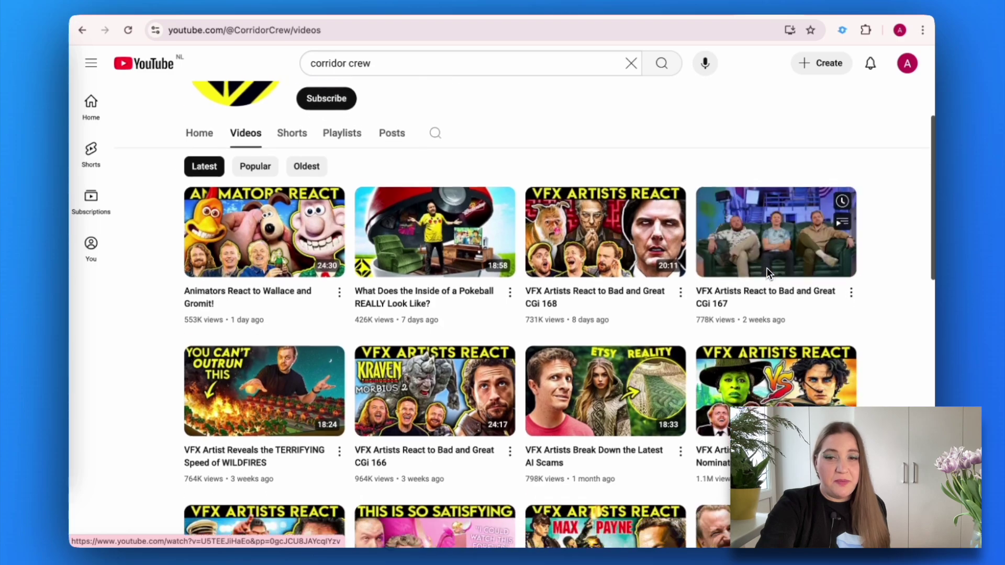
pyautogui.scroll(-4, 767, 268)
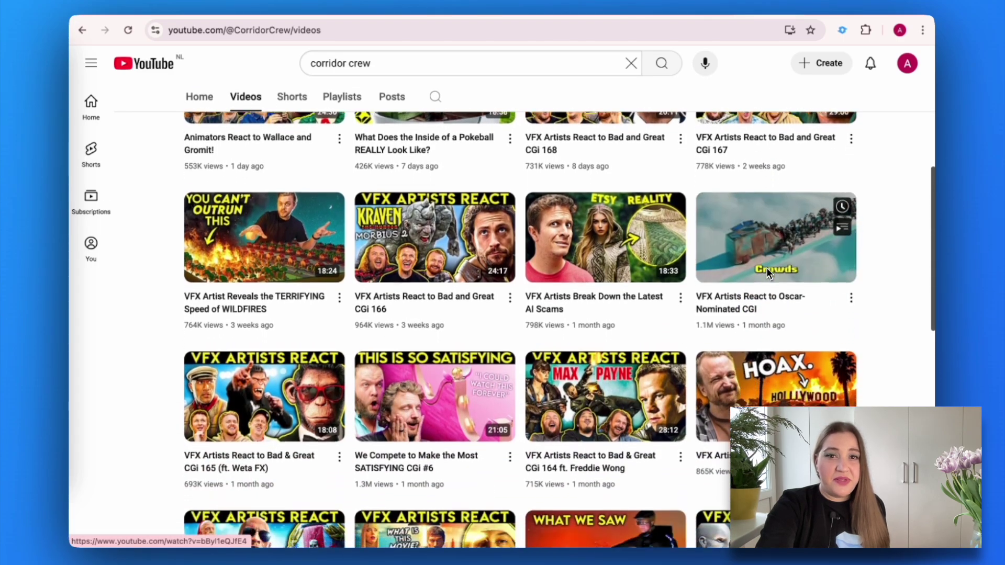
pyautogui.scroll(-2, 766, 268)
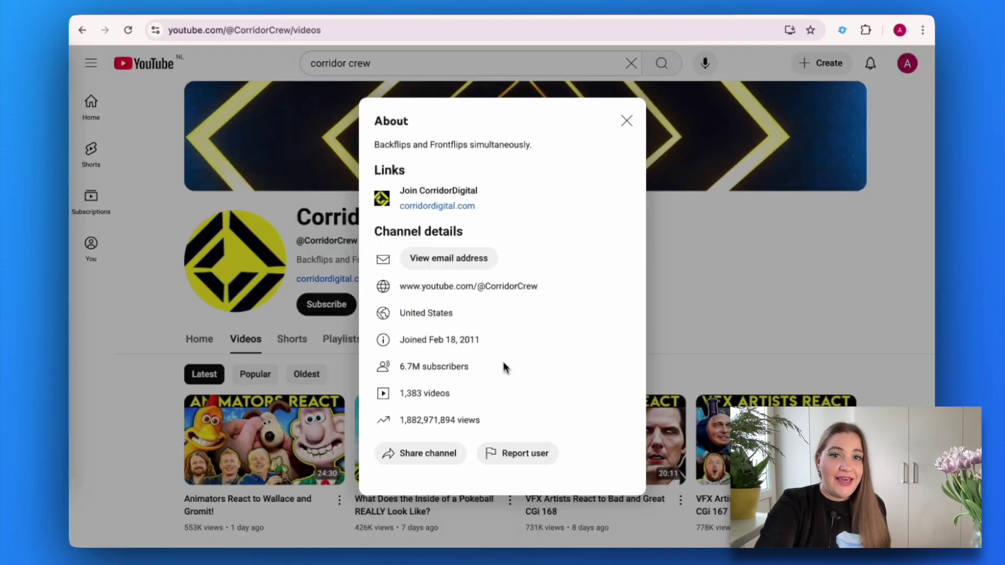
pyautogui.click(443, 203)
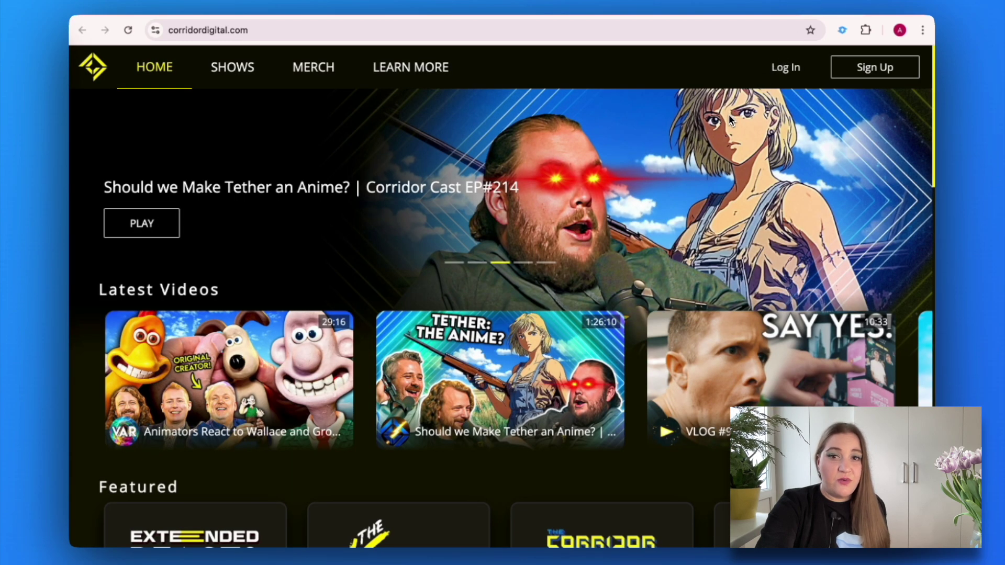
# Step: Scroll through the corridordigital.com home page's latest videos
pyautogui.scroll(-3, 731, 119)
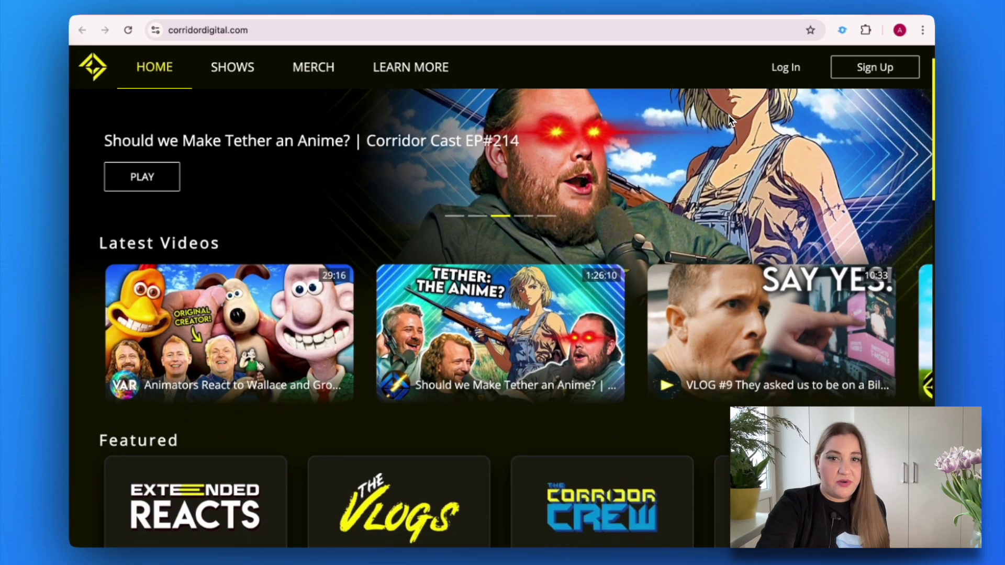
pyautogui.scroll(-12, 731, 119)
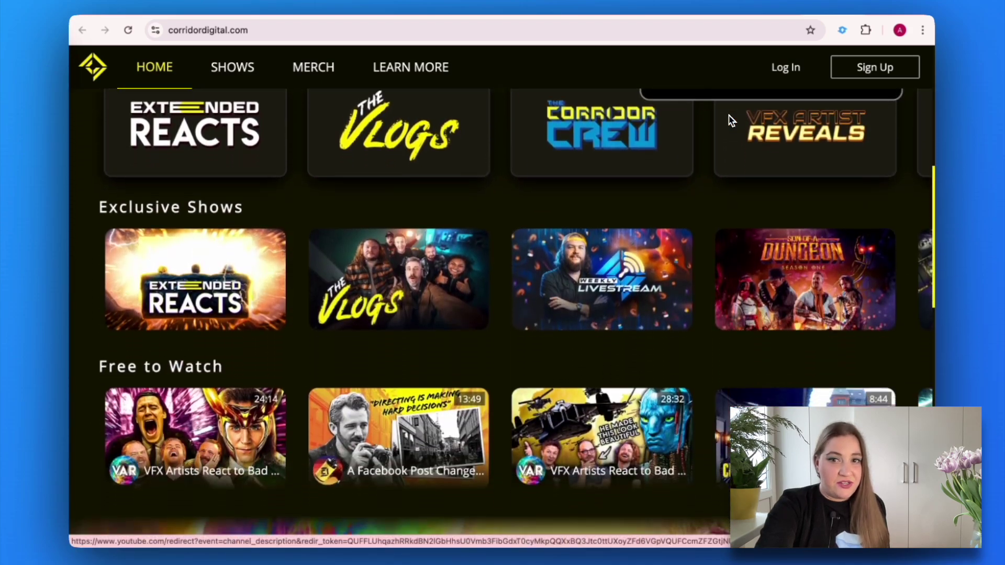
pyautogui.scroll(-6, 731, 119)
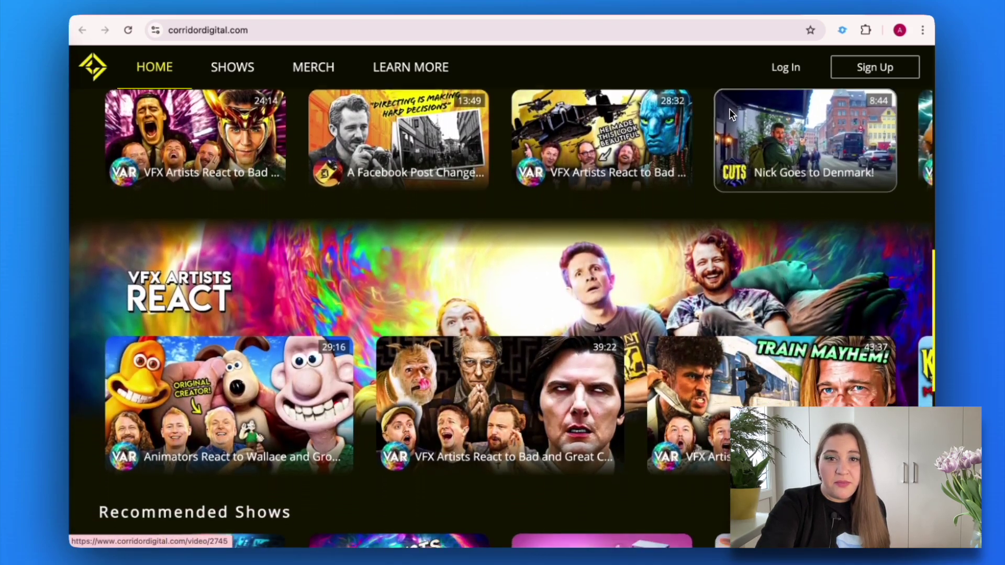
pyautogui.scroll(-5, 731, 114)
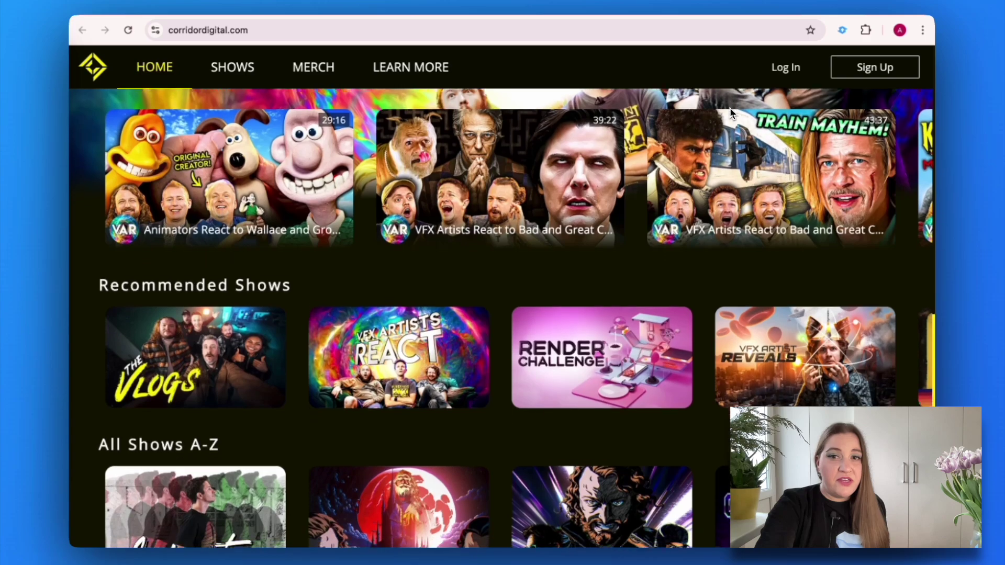
pyautogui.scroll(-4, 732, 114)
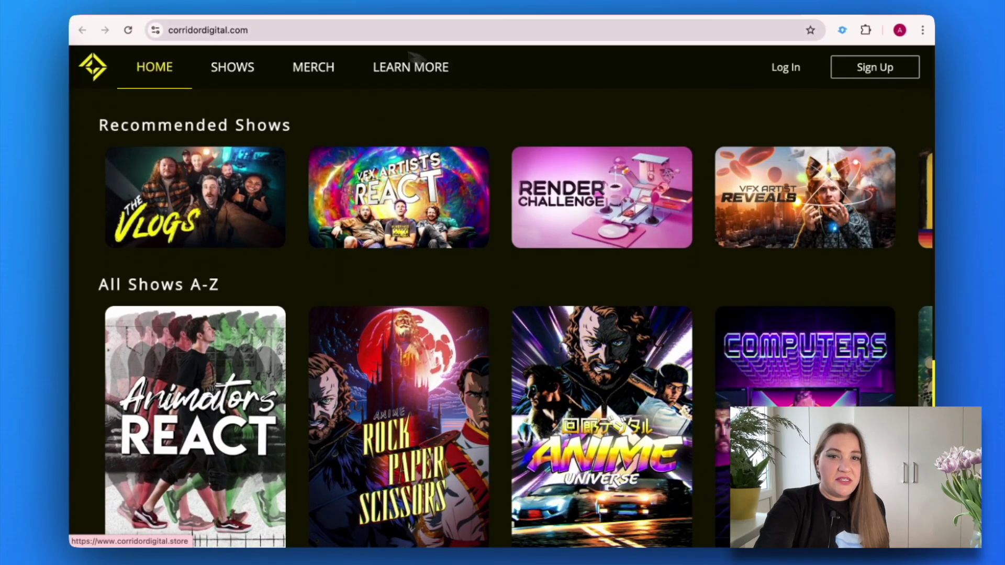
# Step: Open LEARN MORE and scroll to the monthly and annual membership plans
pyautogui.click(412, 63)
pyautogui.scroll(-5, 487, 312)
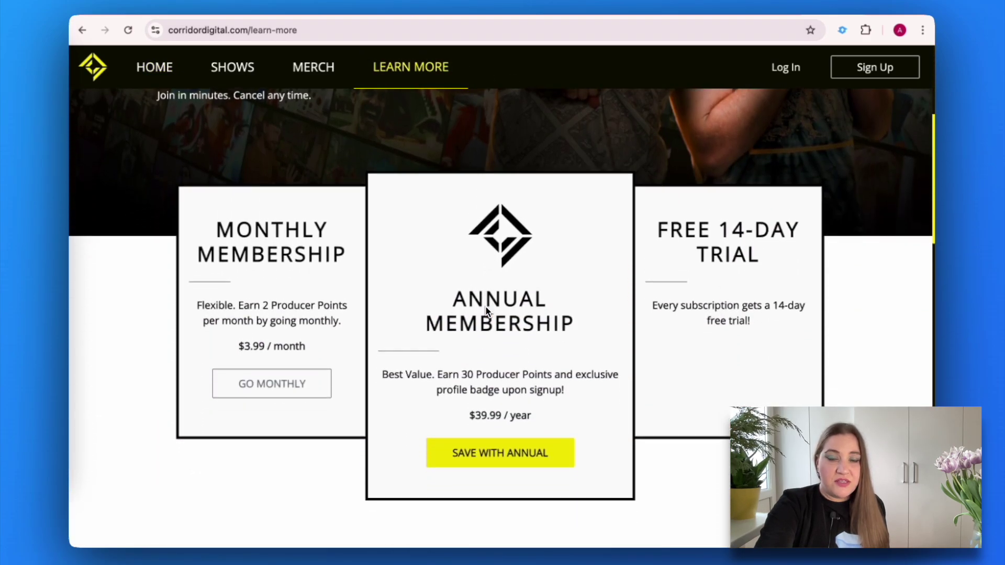
pyautogui.scroll(-2, 486, 306)
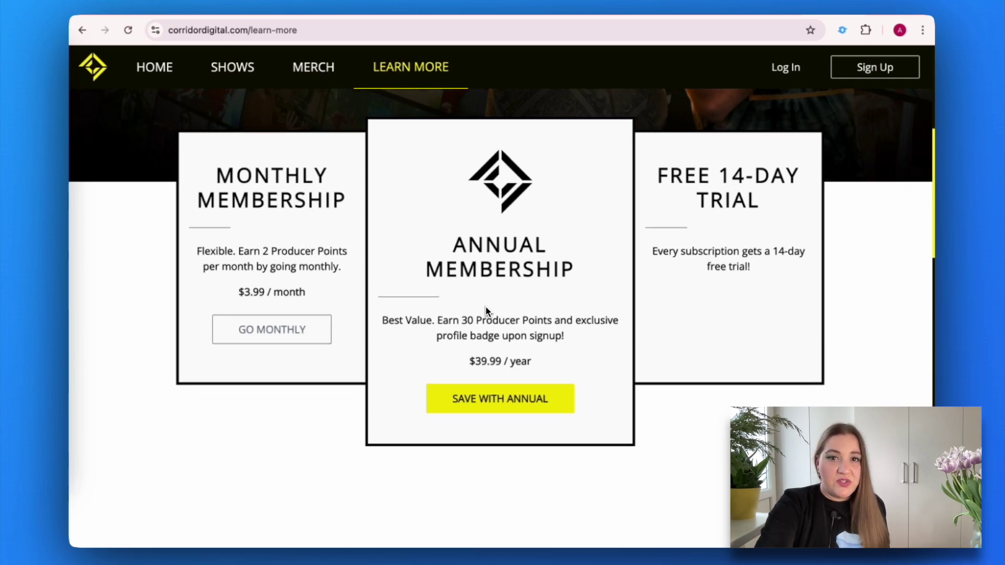
pyautogui.scroll(-10, 486, 307)
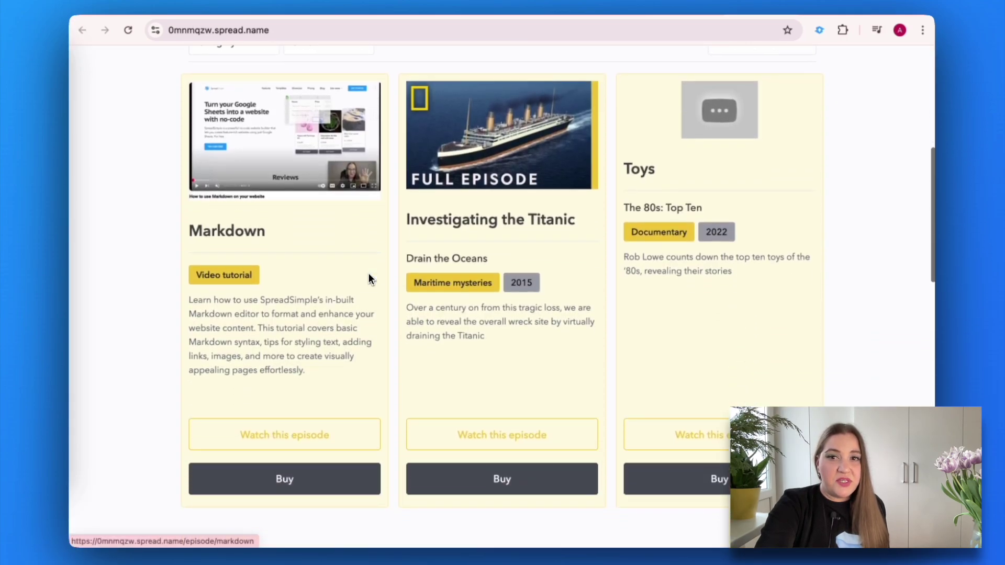
# Step: Buy the Markdown tutorial on the live site, then enable Email receipts in Checkout settings
pyautogui.scroll(-5, 369, 274)
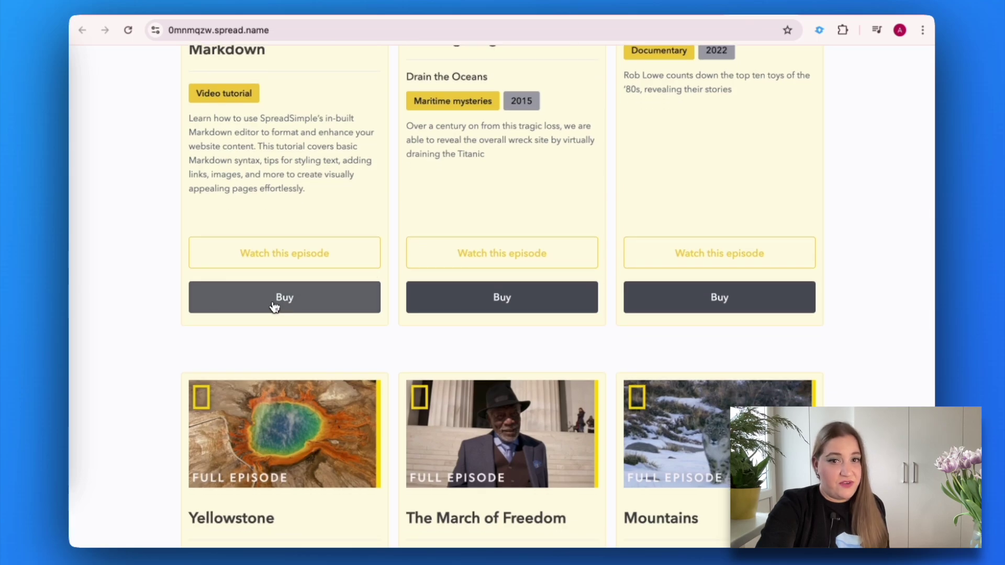
pyautogui.click(274, 306)
pyautogui.scroll(-2, 550, 348)
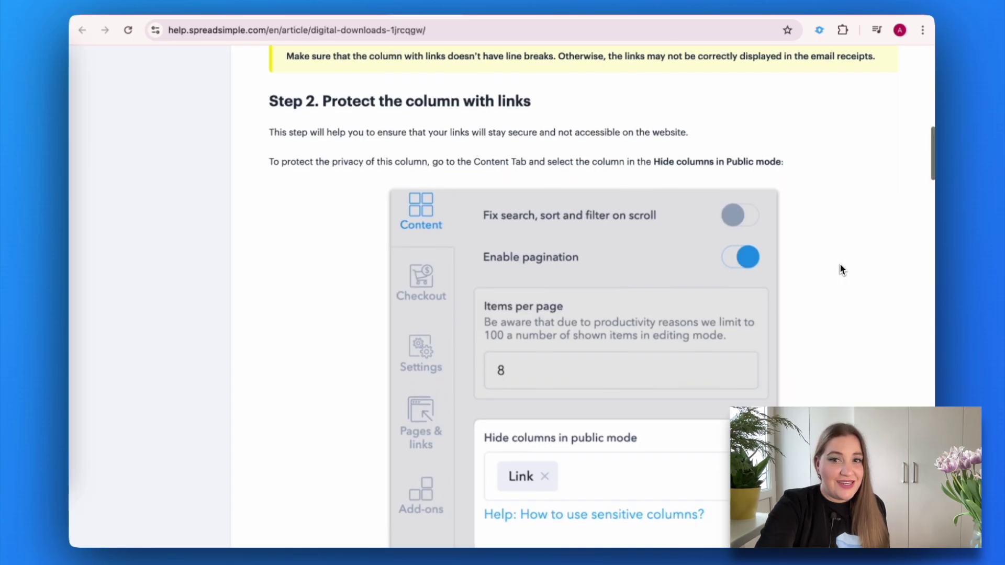
pyautogui.scroll(-2, 841, 265)
pyautogui.scroll(-2, 841, 265)
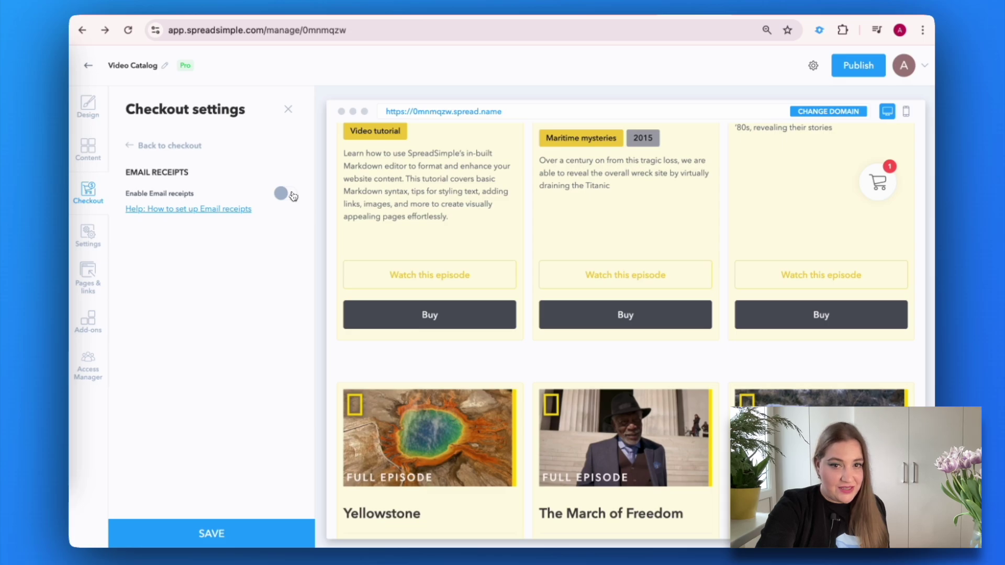
pyautogui.click(292, 195)
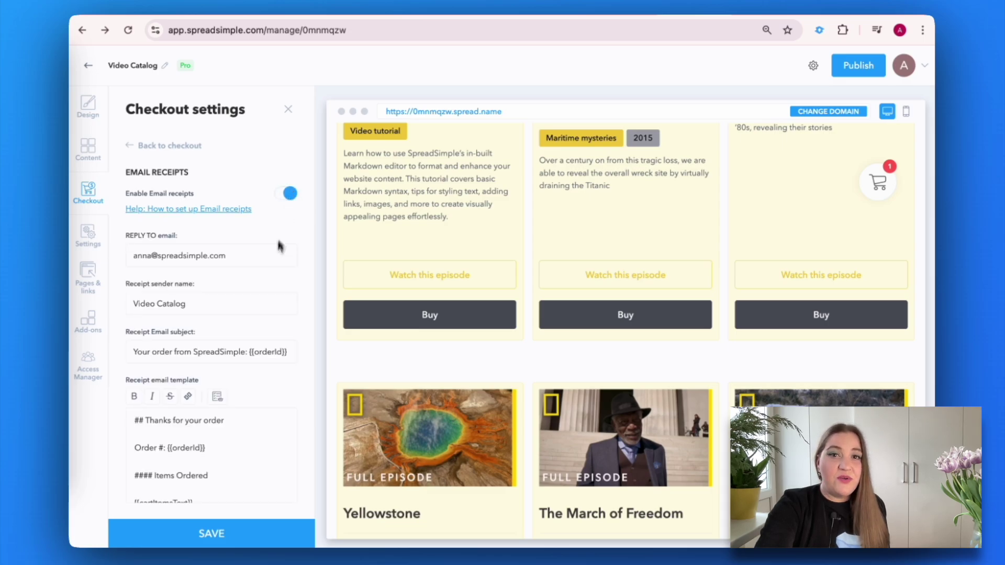
# Step: In Content settings, tick Link under Hide columns in public mode
pyautogui.scroll(-1, 273, 269)
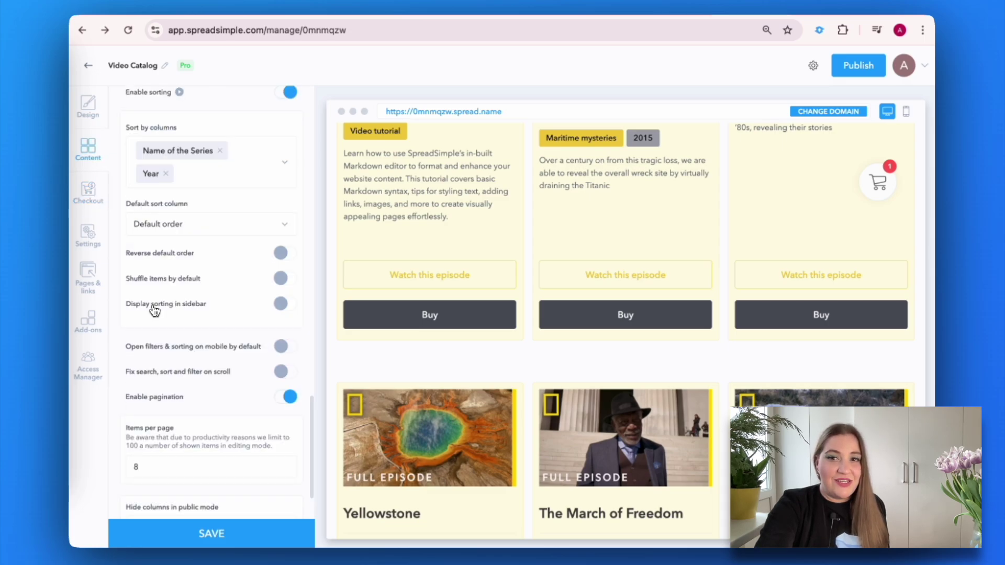
pyautogui.scroll(-5, 155, 310)
pyautogui.scroll(-3, 155, 310)
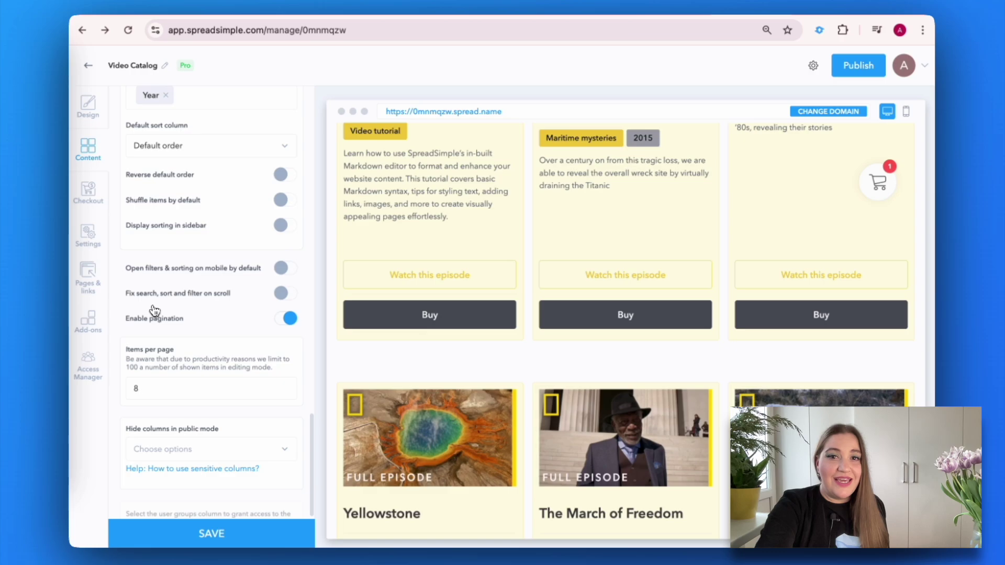
pyautogui.scroll(-4, 155, 310)
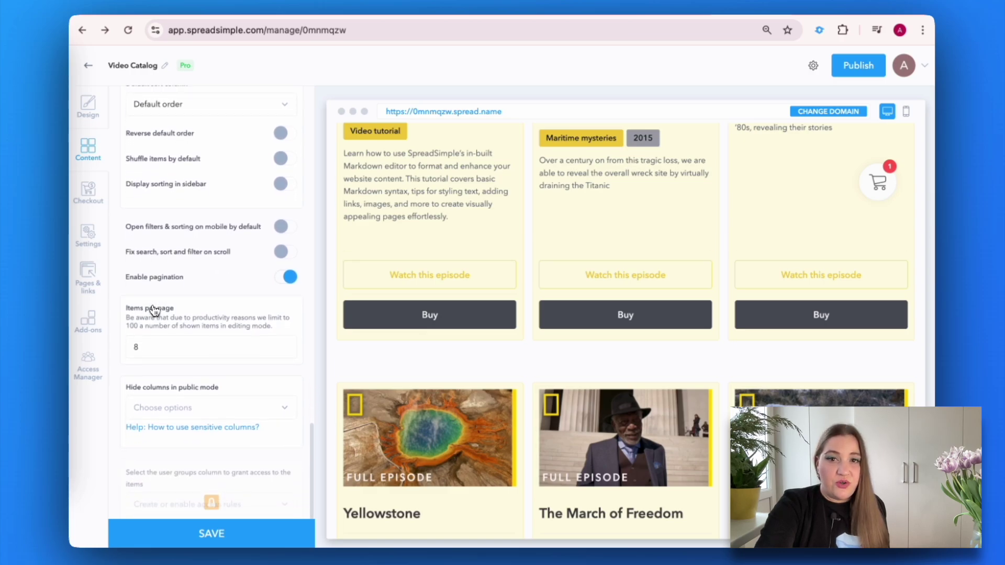
pyautogui.scroll(-2, 155, 310)
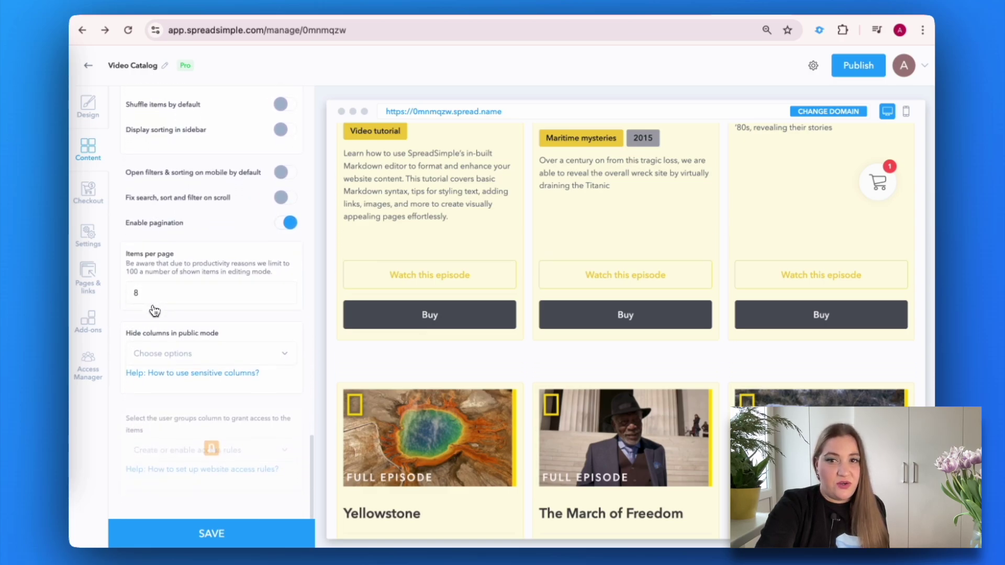
pyautogui.scroll(3, 231, 311)
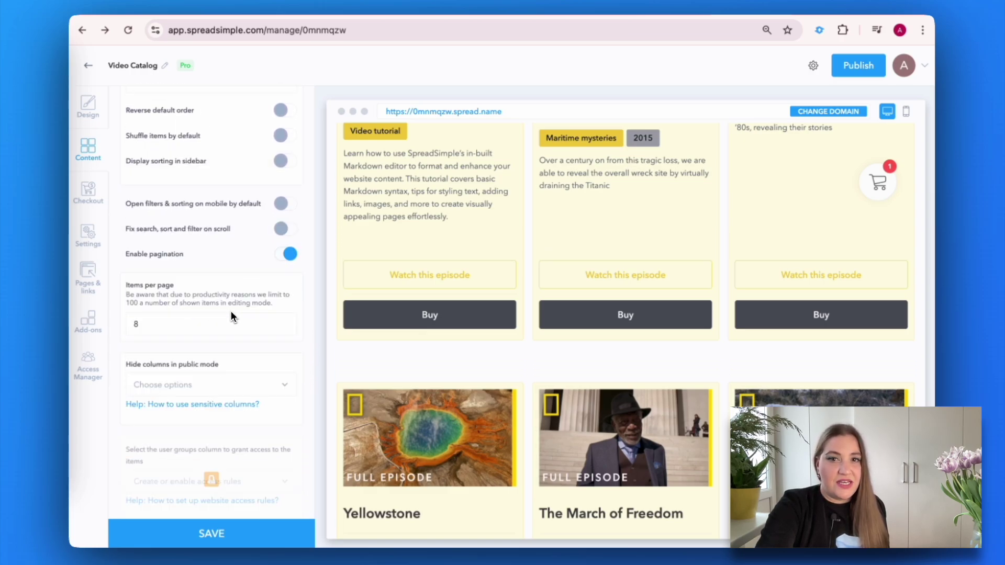
pyautogui.click(283, 388)
pyautogui.scroll(-3, 283, 388)
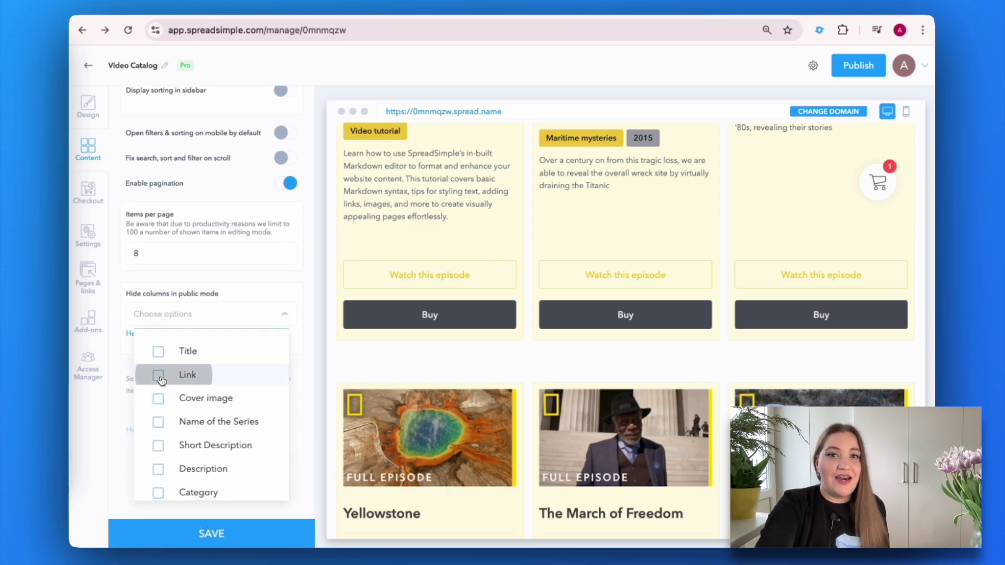
pyautogui.click(160, 378)
# Step: Save the content settings and return to the Checkout settings
pyautogui.scroll(-1, 237, 304)
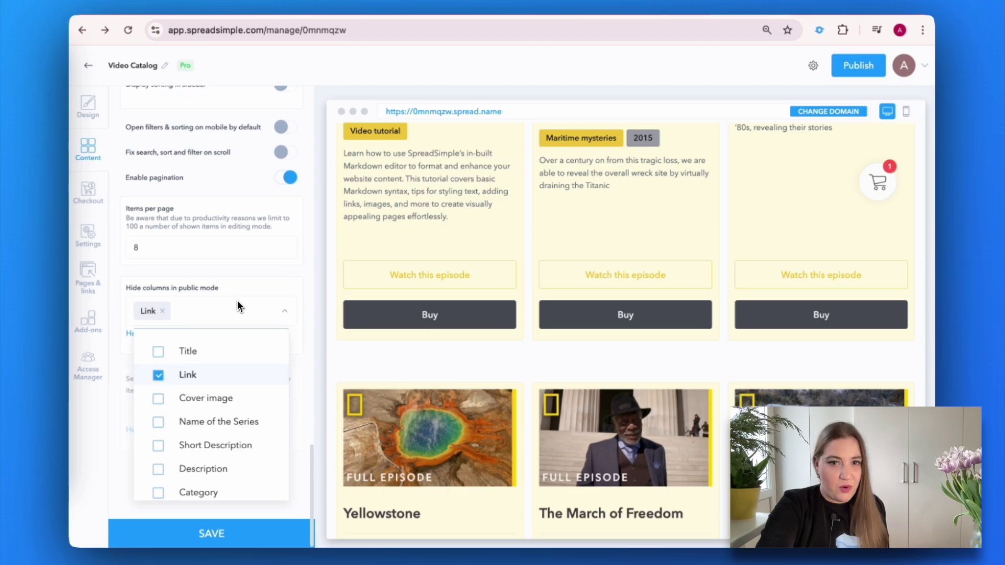
pyautogui.click(187, 540)
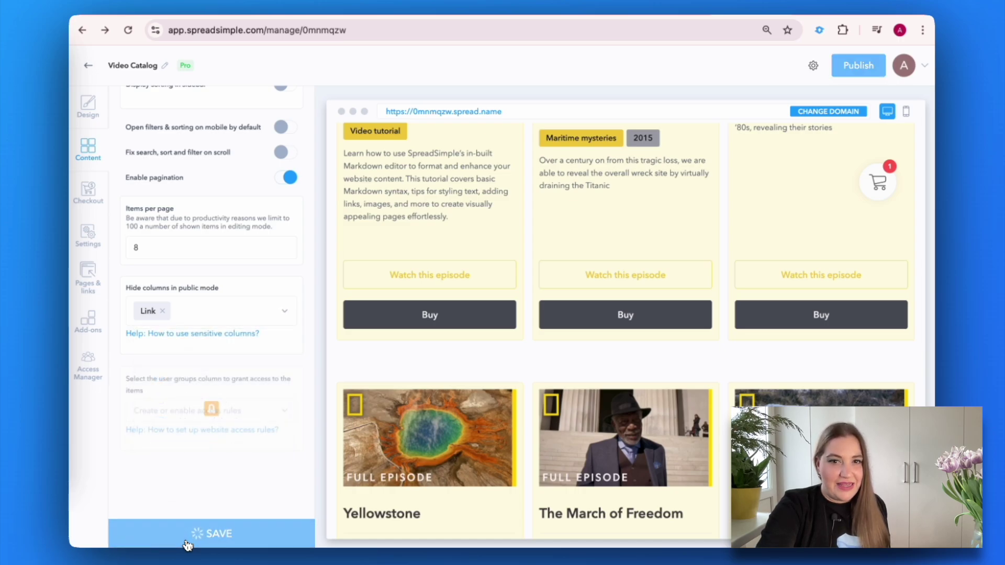
pyautogui.click(88, 194)
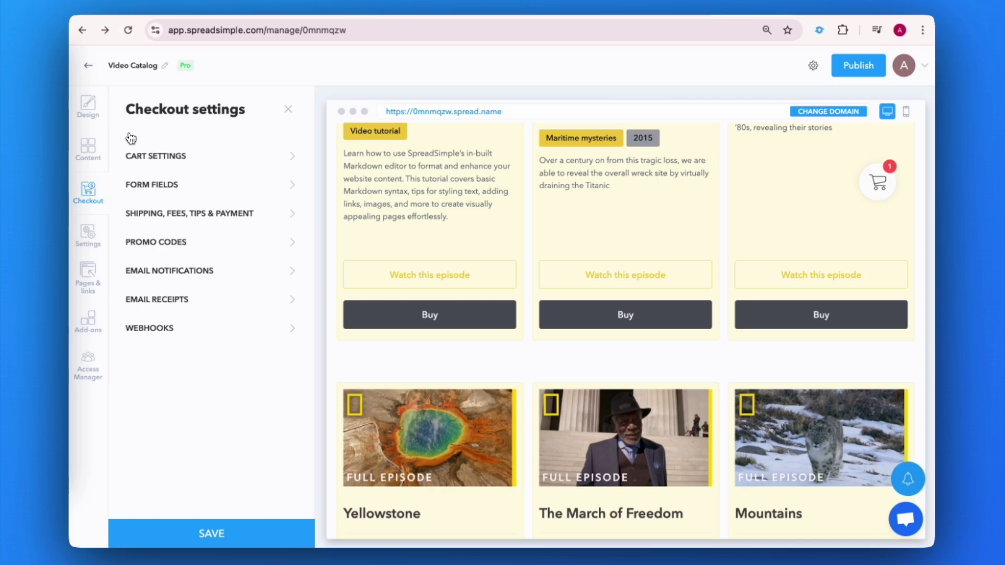
# Step: Change the shopping cart view from Popup to Page in the cart settings
pyautogui.click(133, 149)
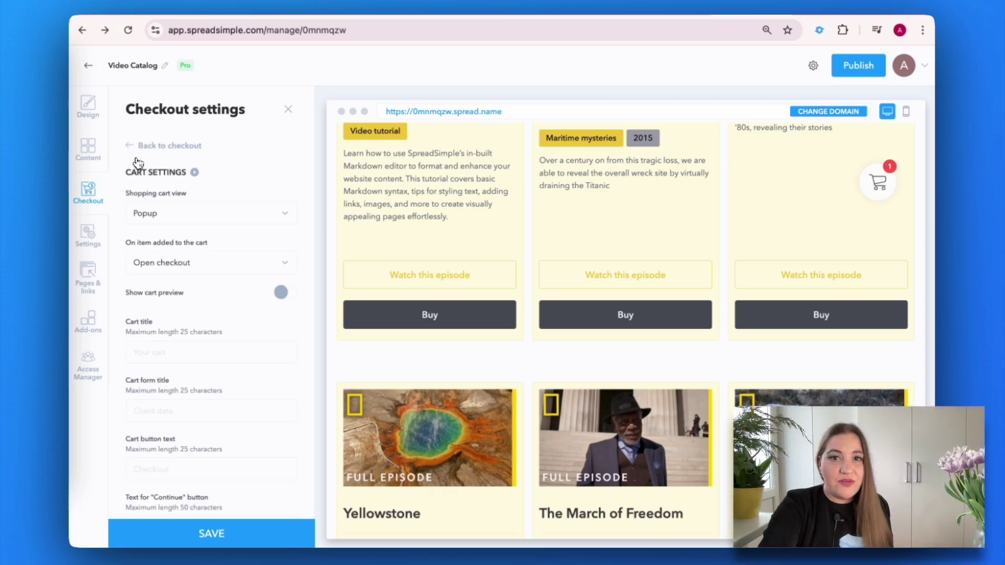
pyautogui.click(287, 217)
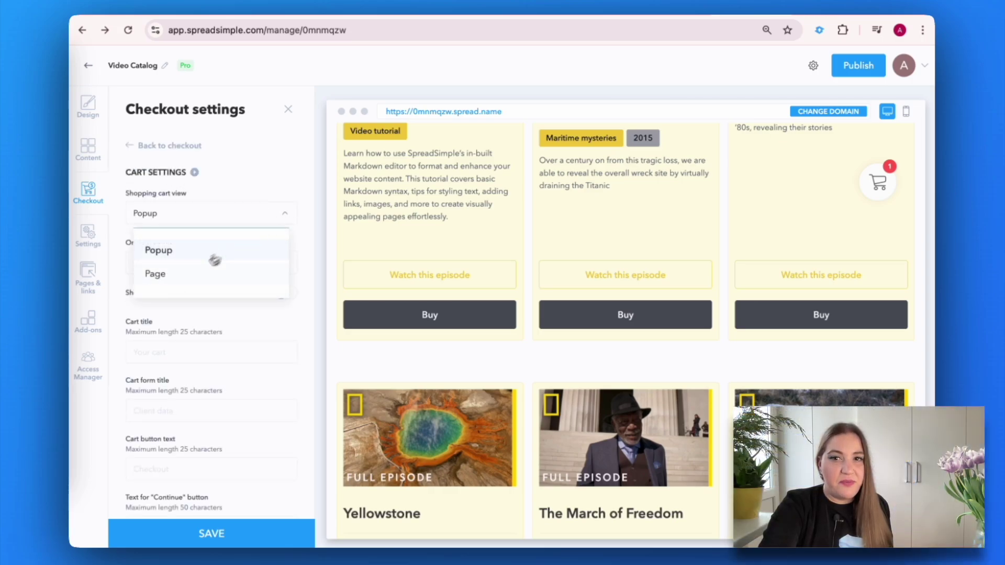
pyautogui.click(189, 274)
pyautogui.scroll(-3, 212, 274)
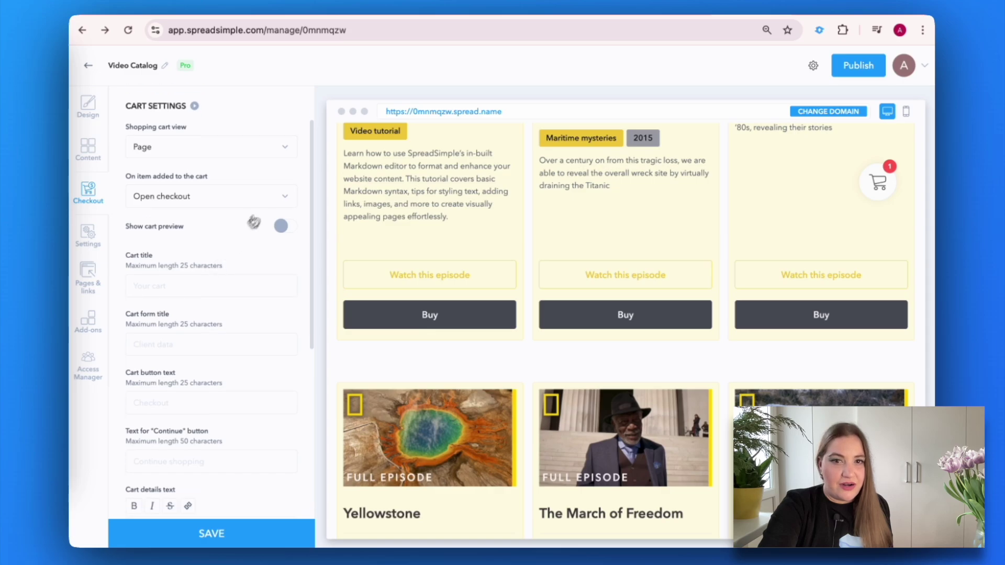
pyautogui.click(275, 199)
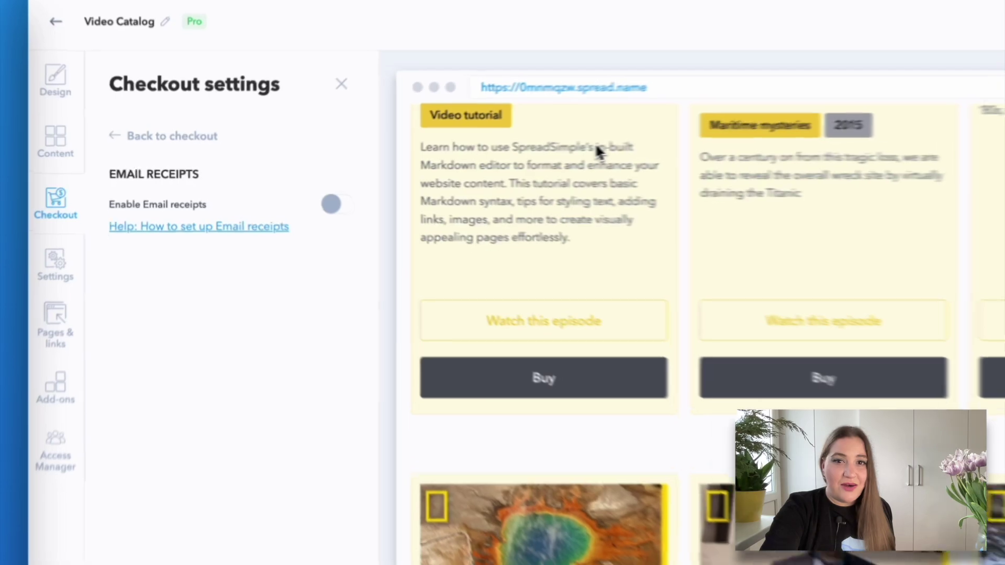
# Step: Enable email receipts and change the sender name from 'Video Catalog' to 'SpreadSimple Video Tutorials'
pyautogui.click(335, 204)
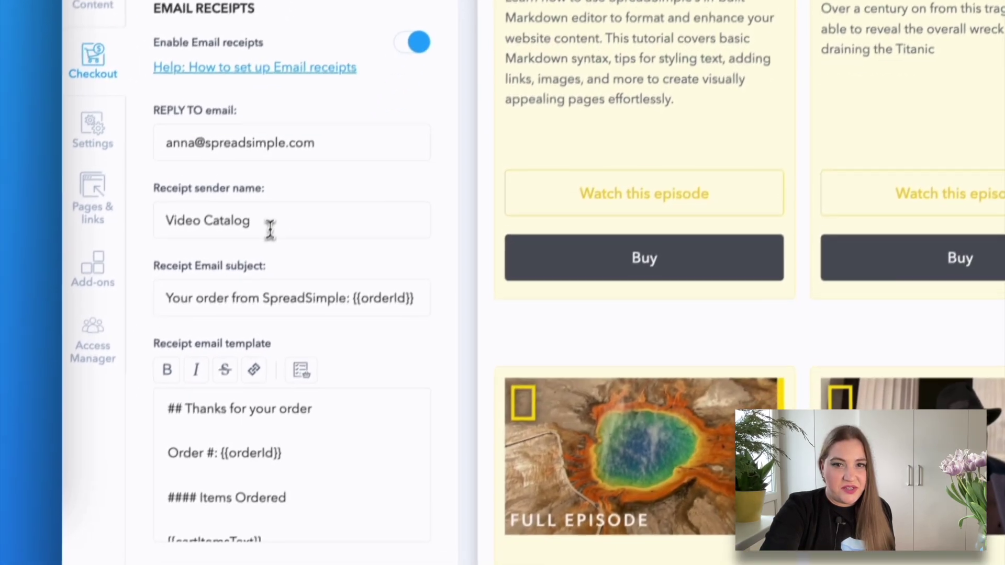
pyautogui.moveTo(270, 229); pyautogui.dragTo(106, 233)
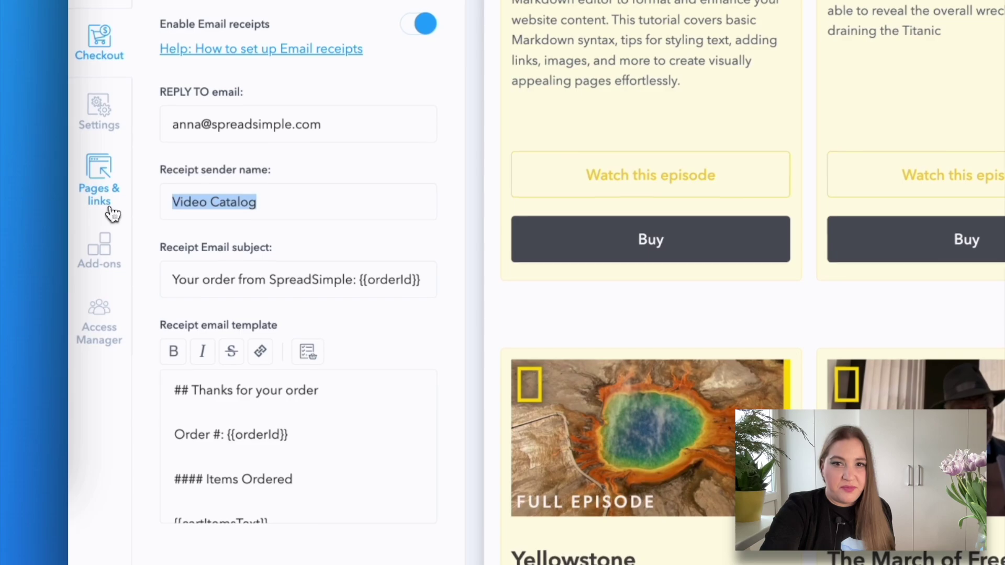
pyautogui.press('BackSpace')
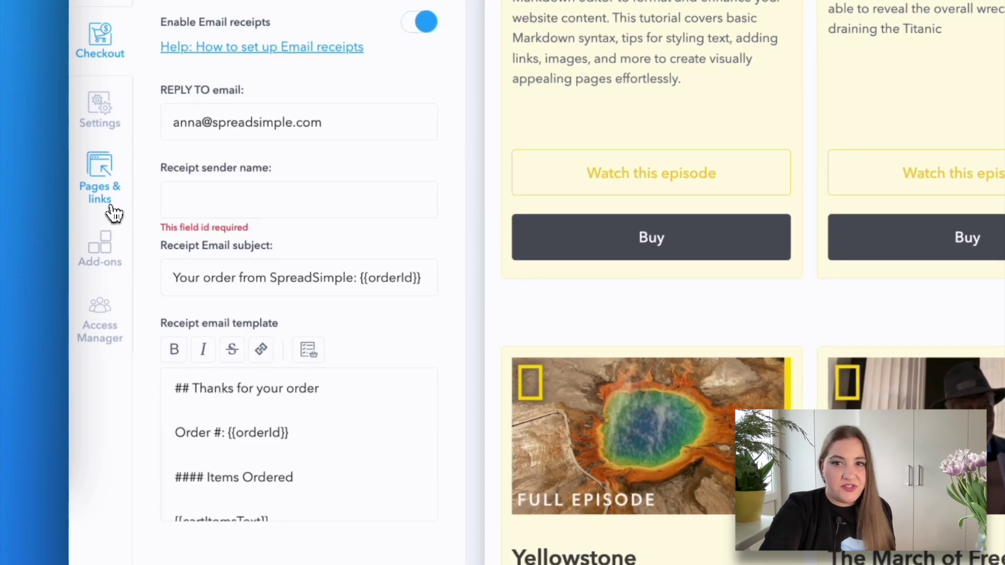
pyautogui.write('SpreadSimple')
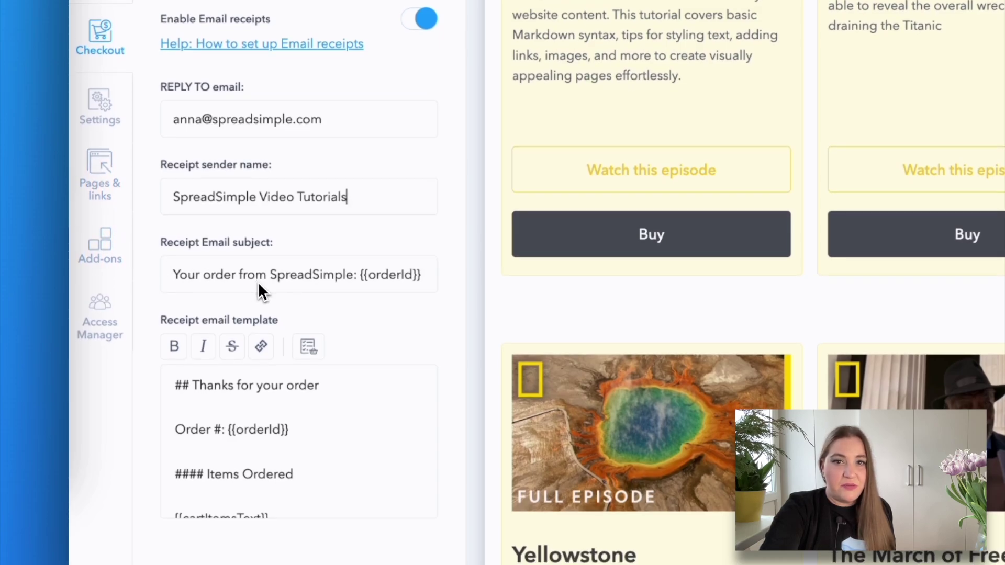
pyautogui.scroll(-2, 330, 421)
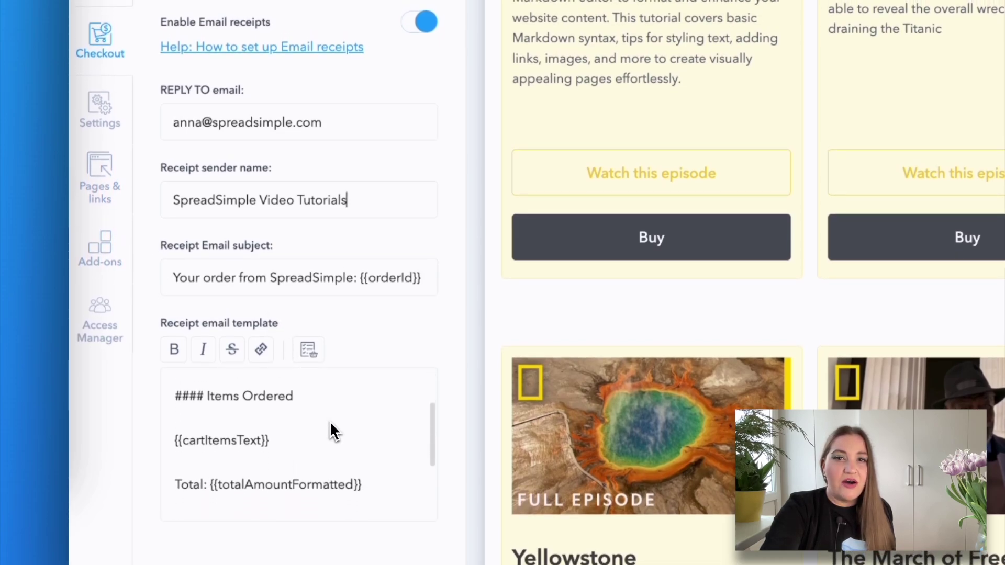
pyautogui.scroll(-2, 331, 425)
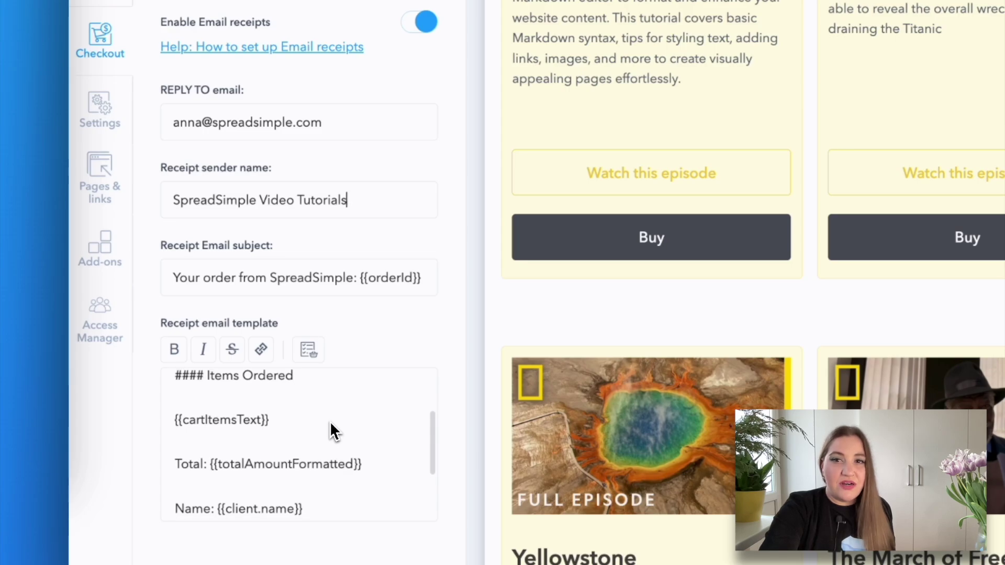
pyautogui.scroll(4, 330, 421)
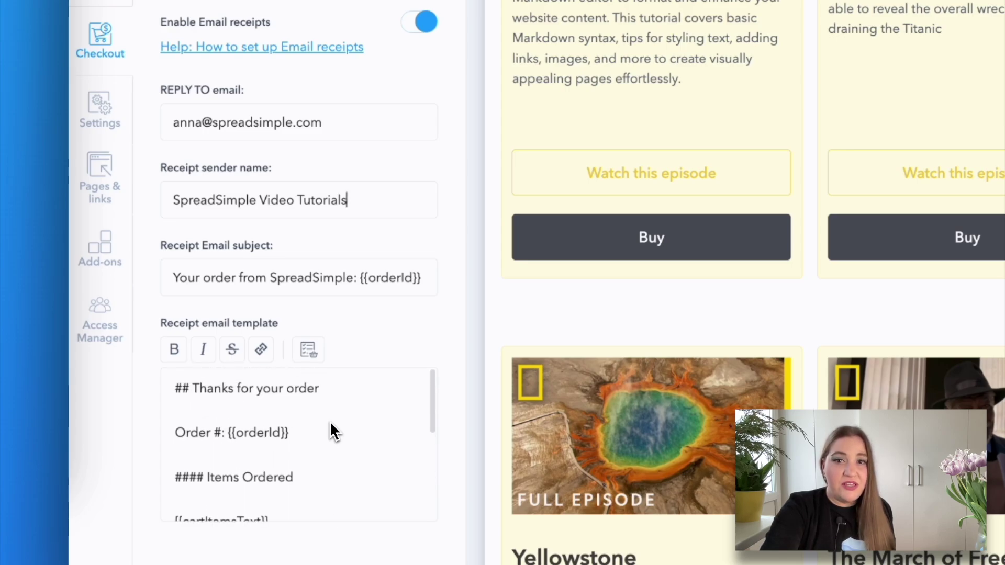
# Step: Insert a cart-items table with price, quantity and the Link column into the receipt template
pyautogui.click(309, 351)
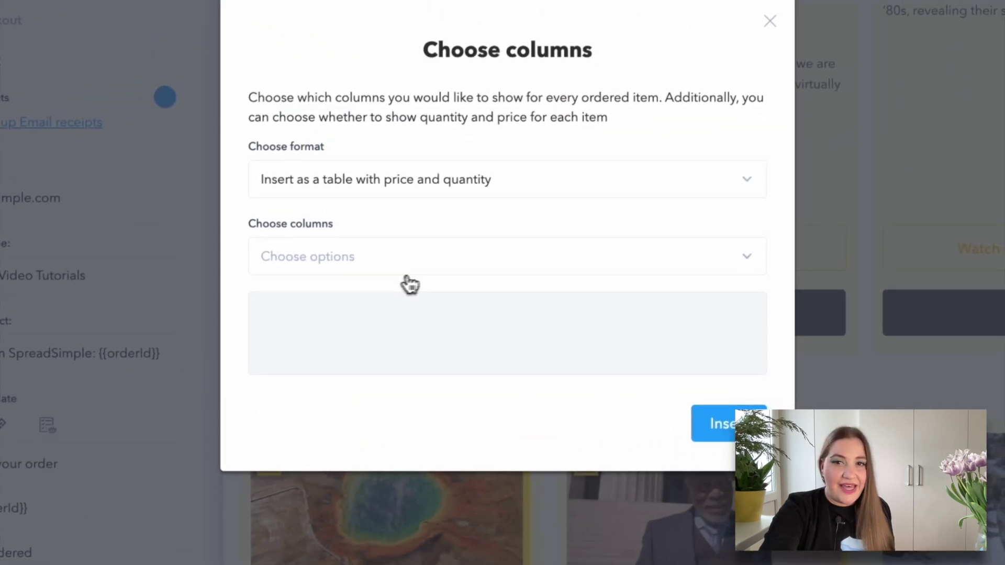
pyautogui.click(455, 266)
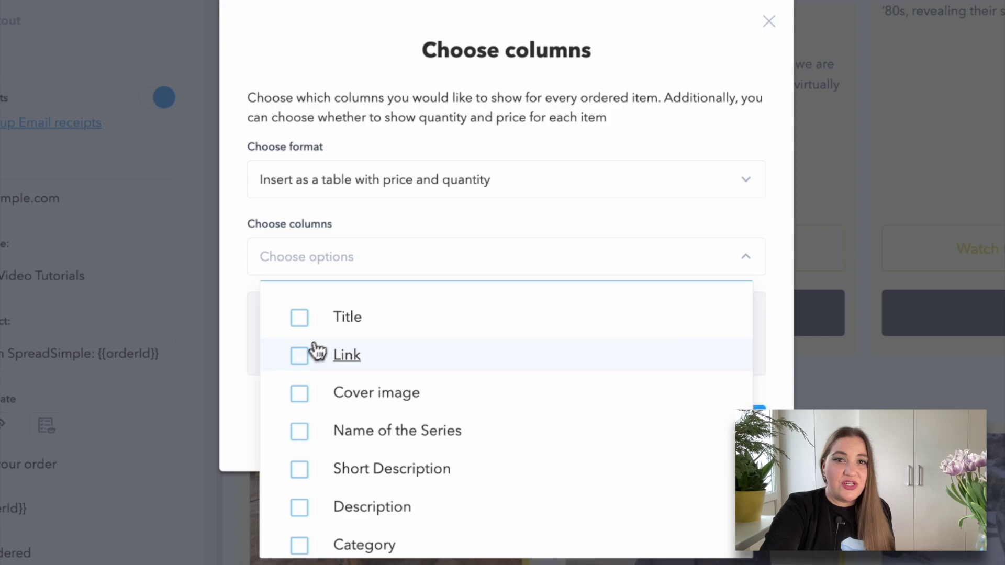
pyautogui.click(304, 358)
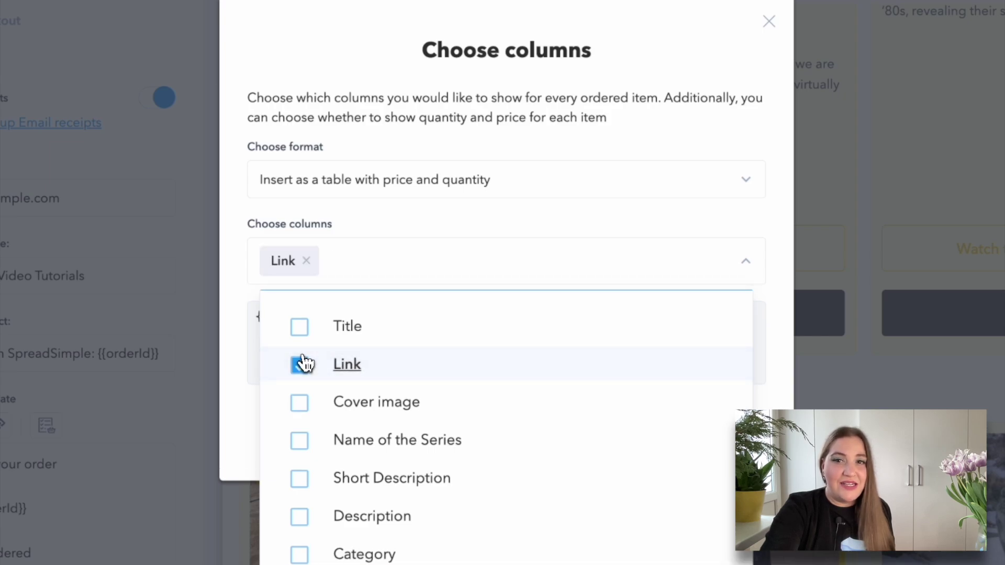
pyautogui.click(671, 225)
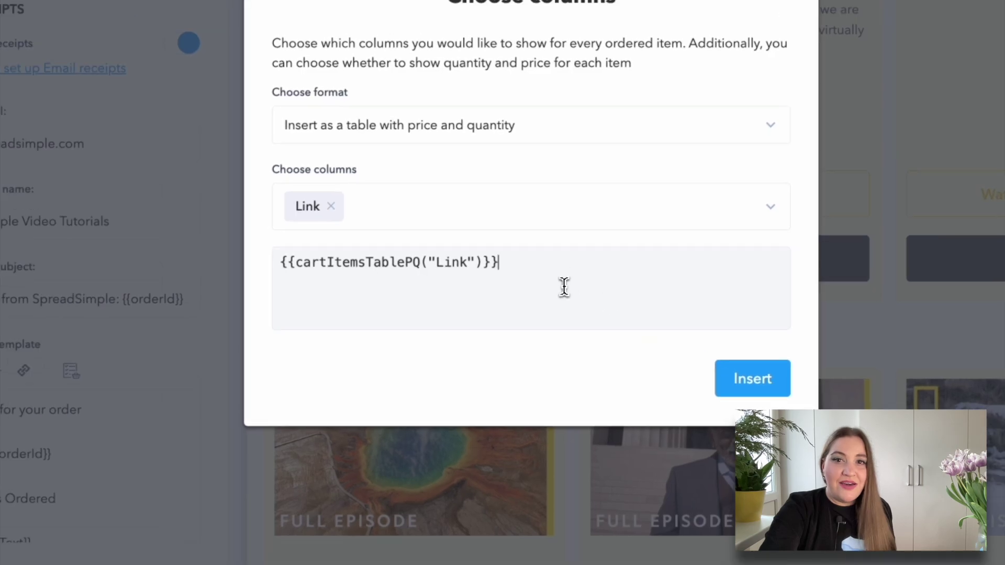
pyautogui.click(748, 382)
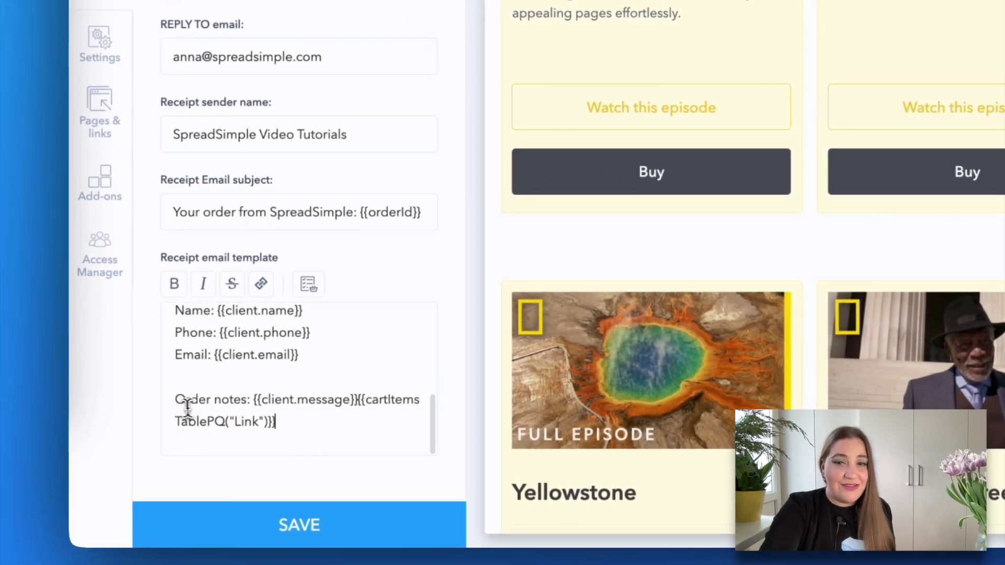
# Step: Close the expanded editor, set the menu item title to 'About Us' and save
pyautogui.moveTo(176, 401); pyautogui.dragTo(308, 429)
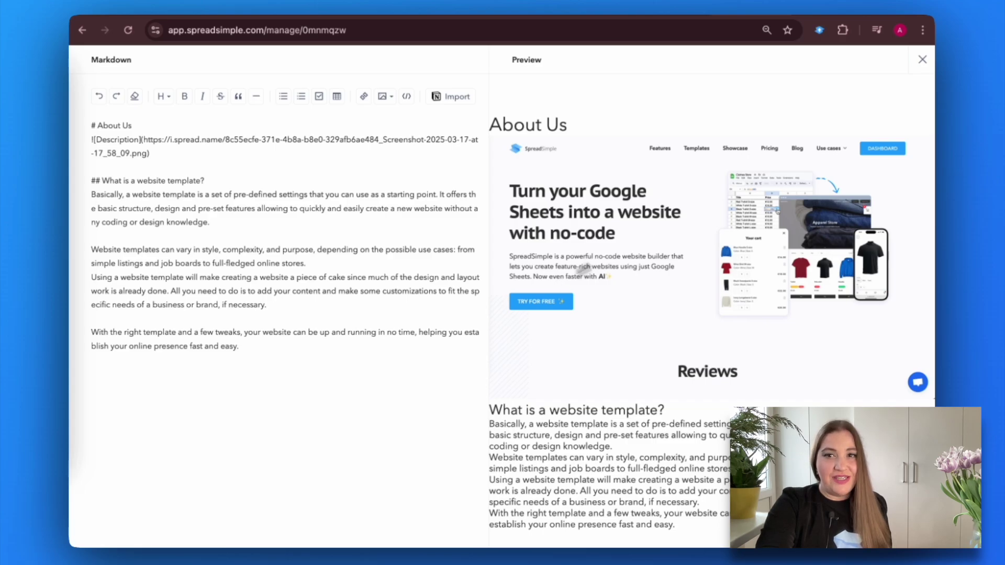
pyautogui.click(922, 59)
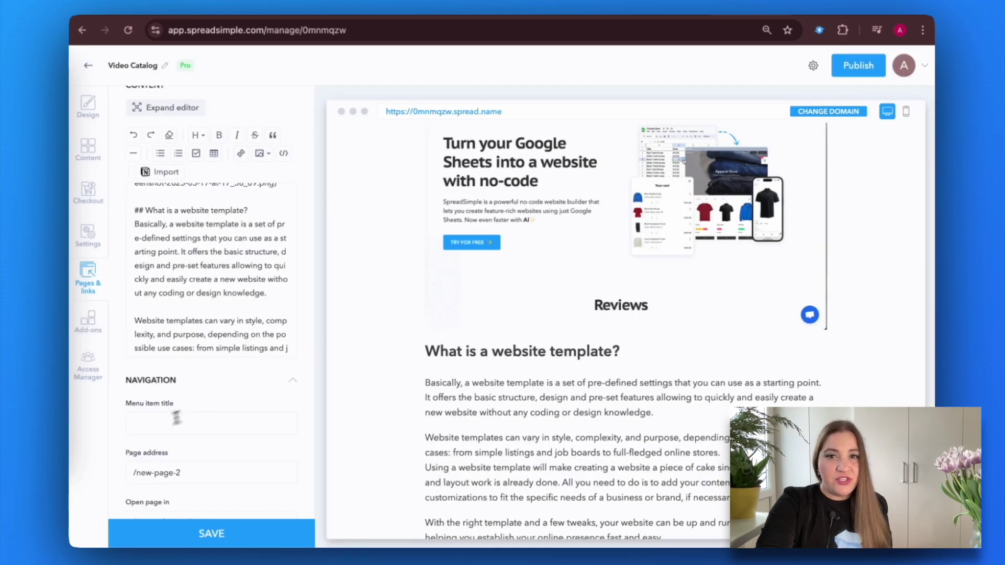
pyautogui.click(147, 428)
pyautogui.write('About Us')
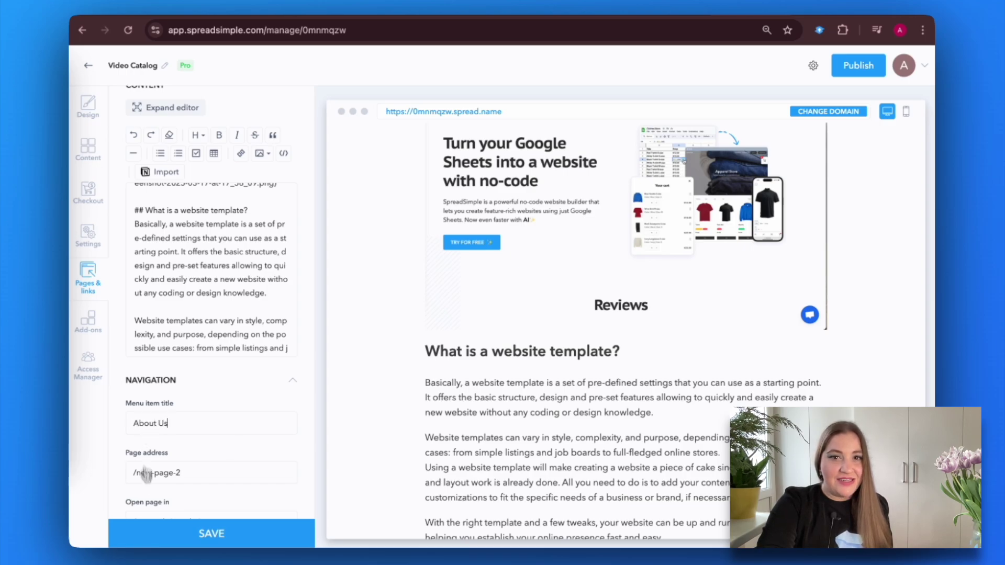
pyautogui.click(177, 543)
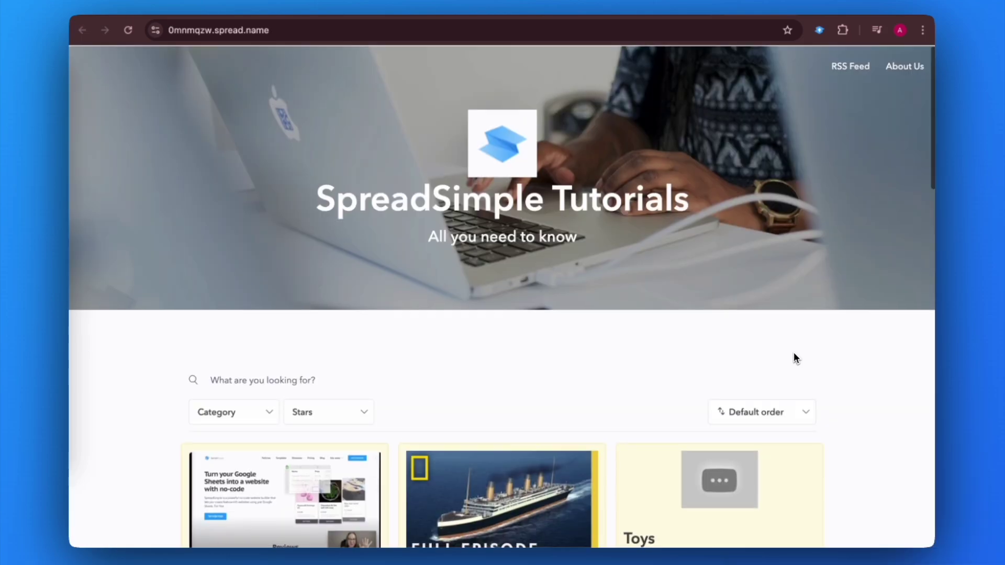
# Step: Check the published About Us page on the live site, then open the Add-ons catalog
pyautogui.scroll(-1, 794, 354)
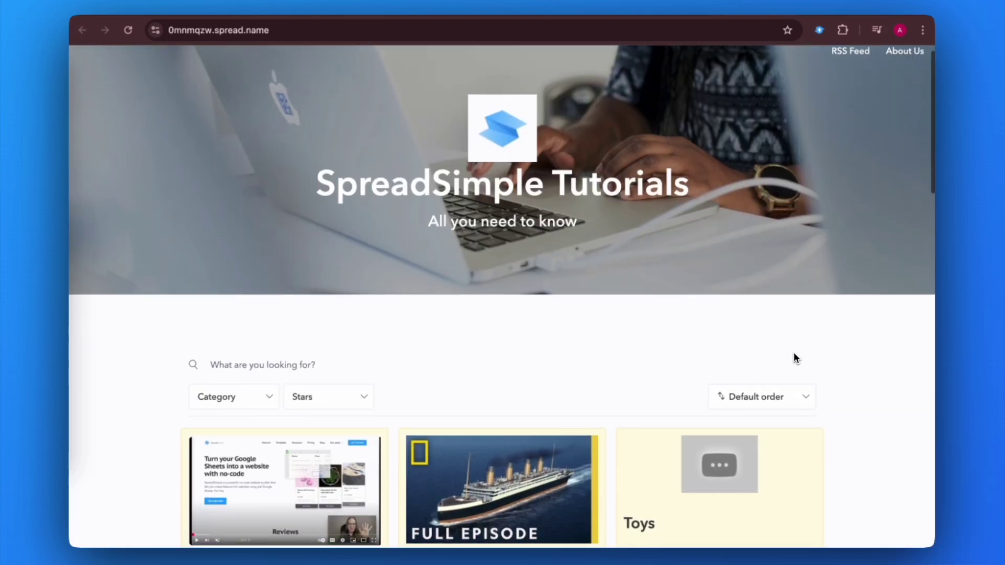
pyautogui.scroll(1, 837, 210)
pyautogui.click(908, 61)
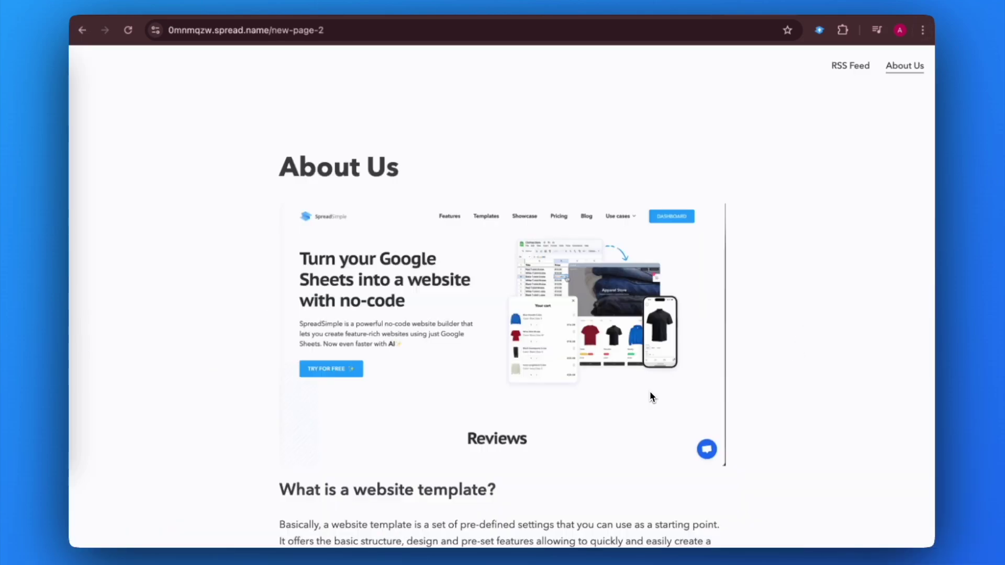
pyautogui.scroll(-5, 650, 398)
pyautogui.scroll(-2, 650, 397)
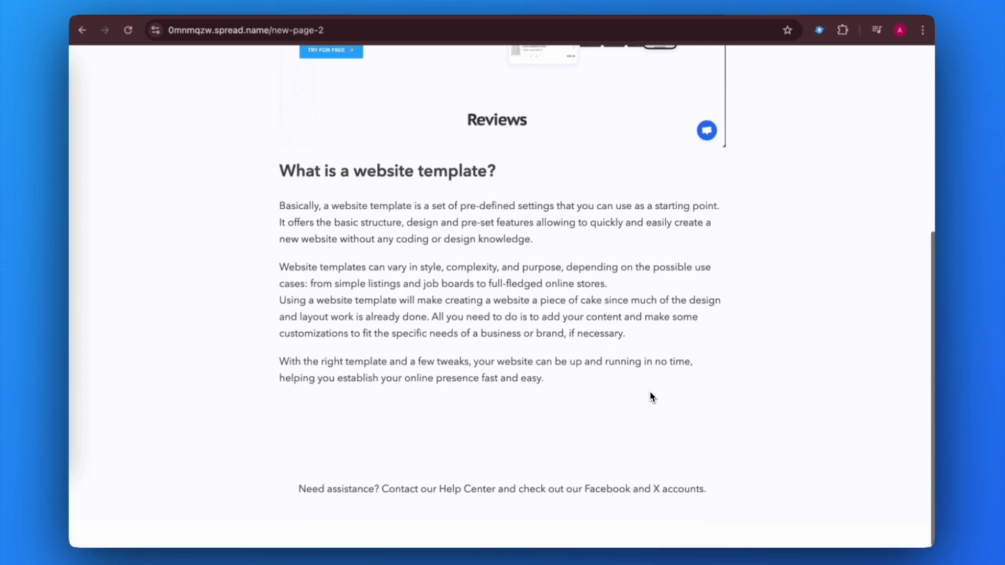
pyautogui.scroll(1, 651, 398)
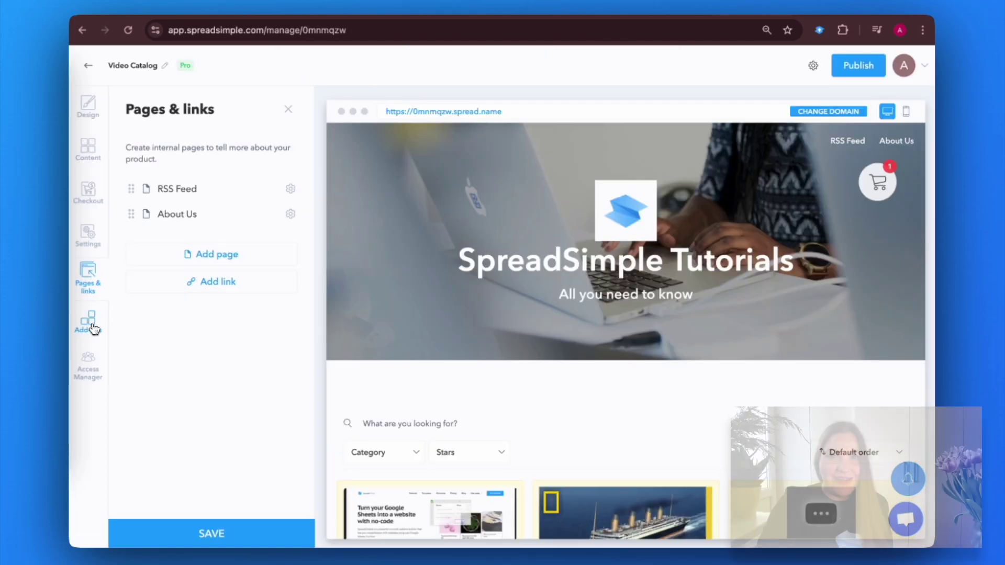
pyautogui.click(89, 322)
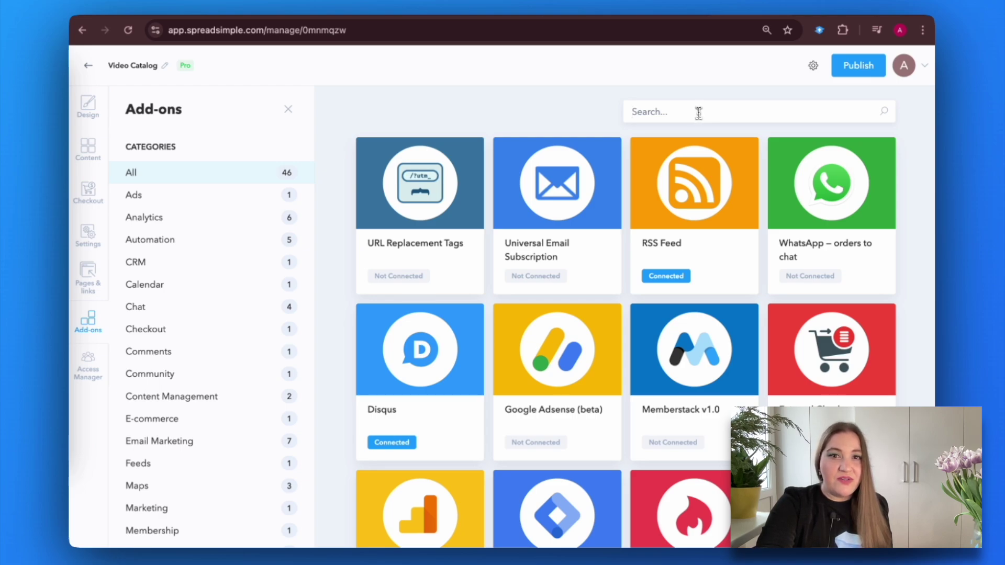
# Step: Search the add-ons for 'Cash' and 'Pay', and review the PayPal add-on's settings
pyautogui.scroll(-1, 139, 426)
pyautogui.write('Cas')
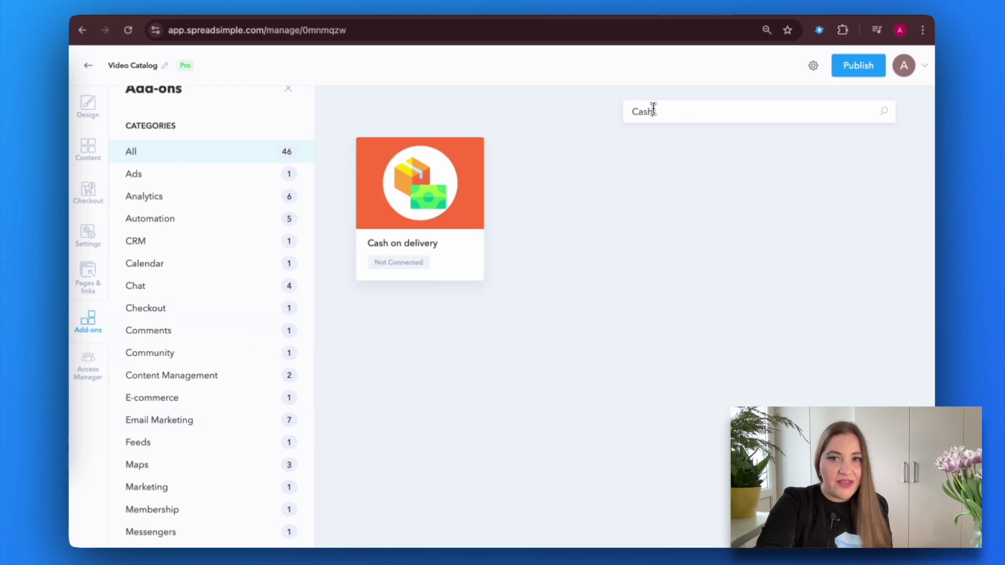
pyautogui.write('h')
pyautogui.tripleClick(684, 110)
pyautogui.write('Pay')
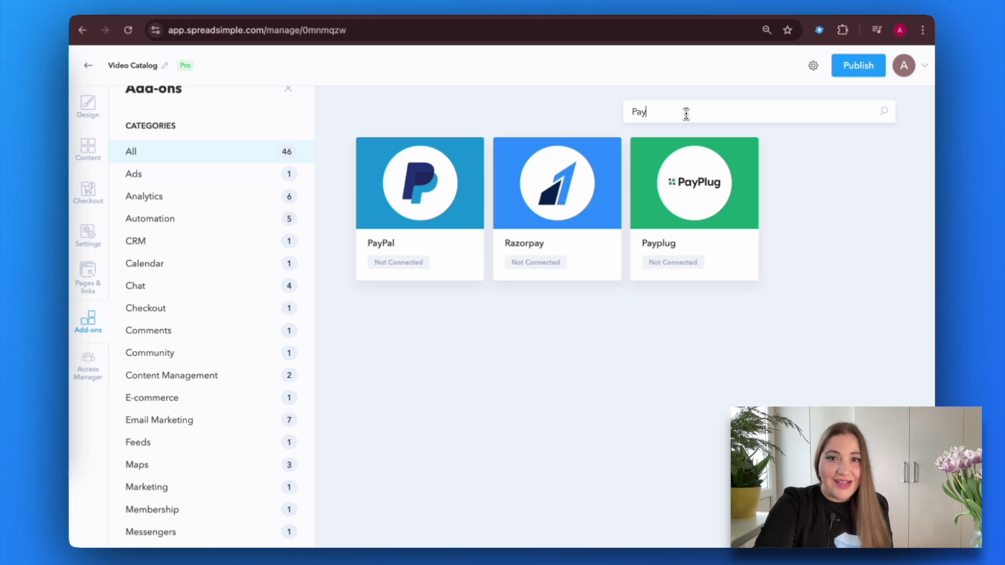
pyautogui.click(417, 201)
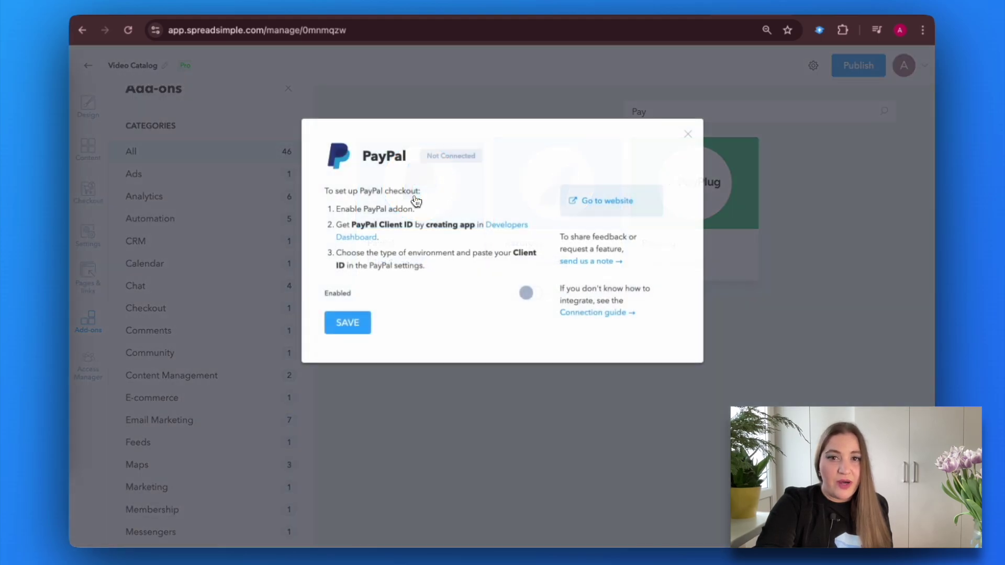
pyautogui.click(533, 293)
pyautogui.scroll(-5, 506, 333)
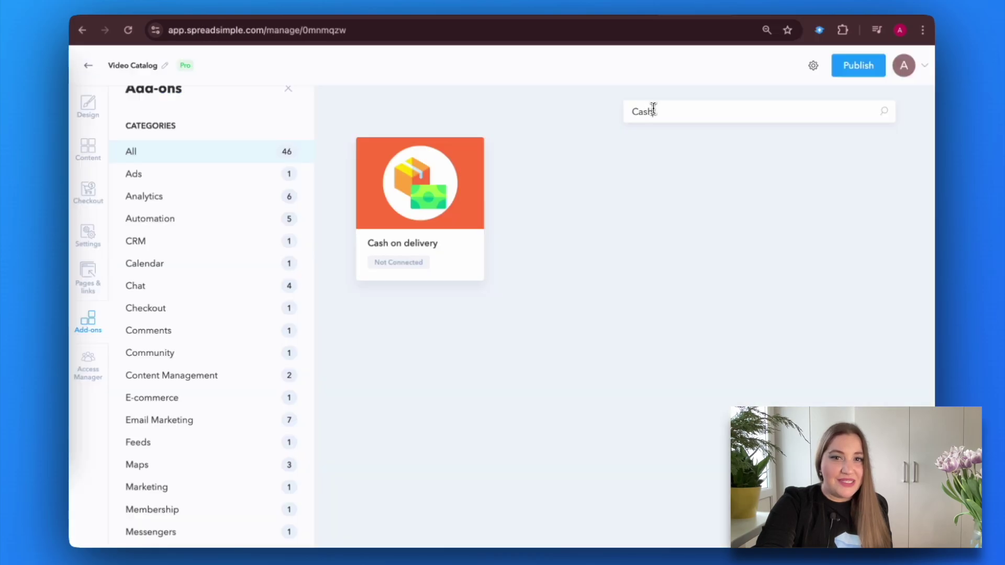
# Step: Switch the Cash on delivery add-on to Enabled and save it
pyautogui.click(440, 186)
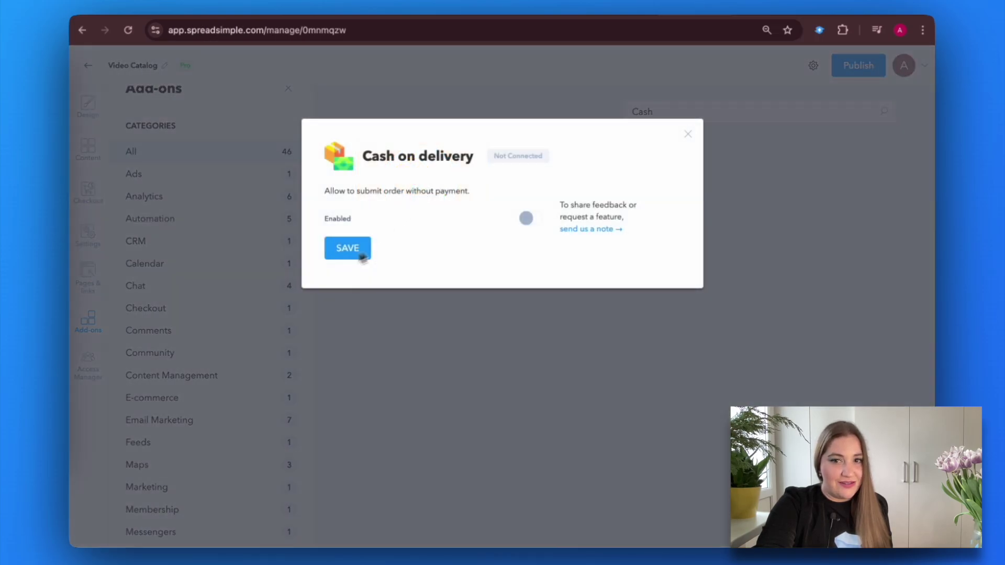
pyautogui.click(527, 219)
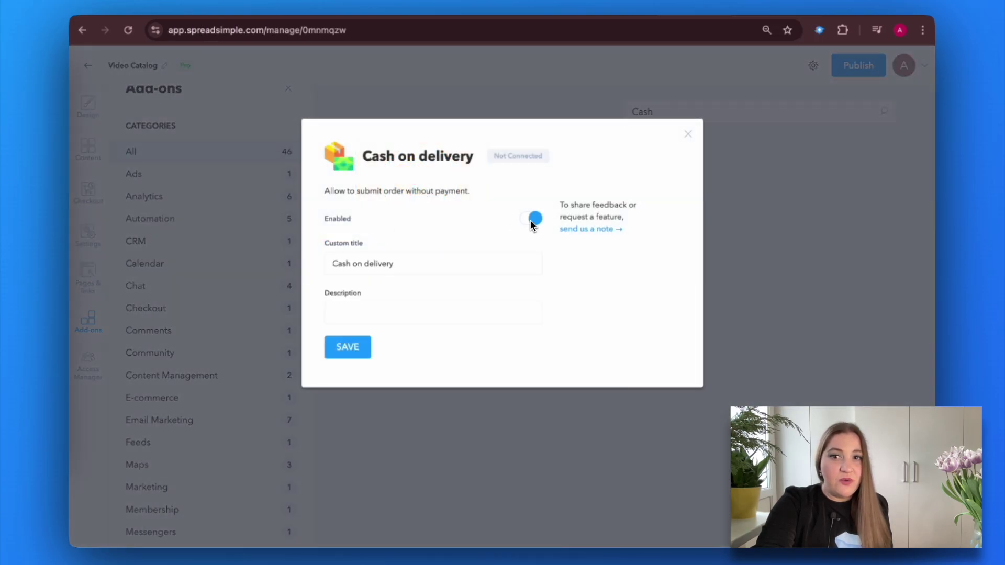
pyautogui.click(353, 349)
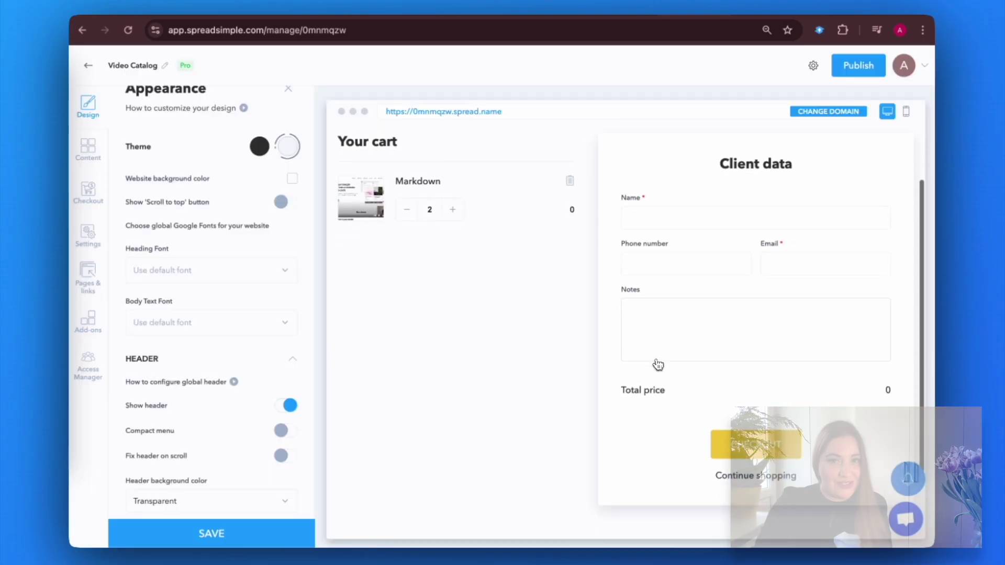
pyautogui.scroll(-1, 657, 361)
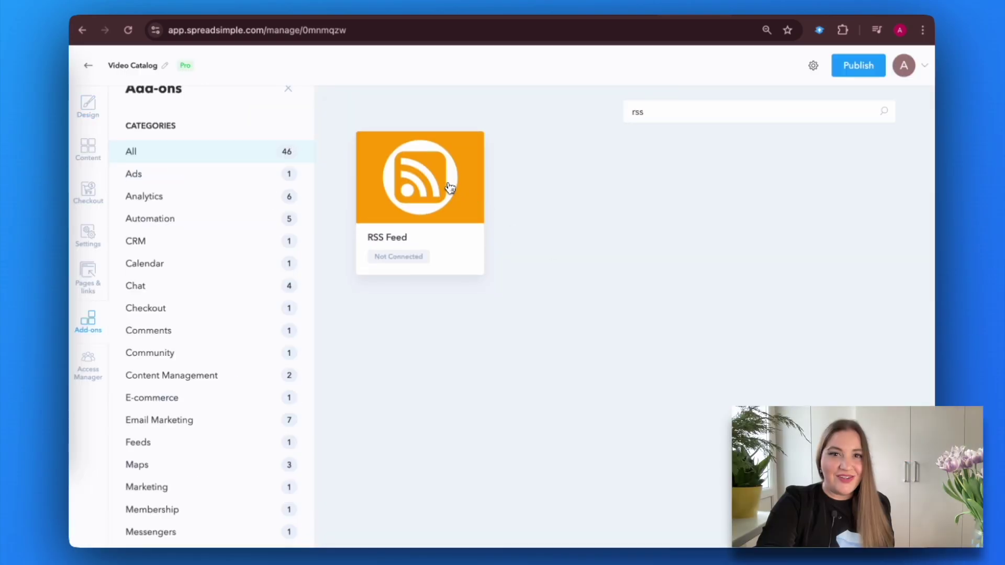
# Step: Enable the RSS Feed add-on's items feed, save it, and go back to the Design settings
pyautogui.click(448, 187)
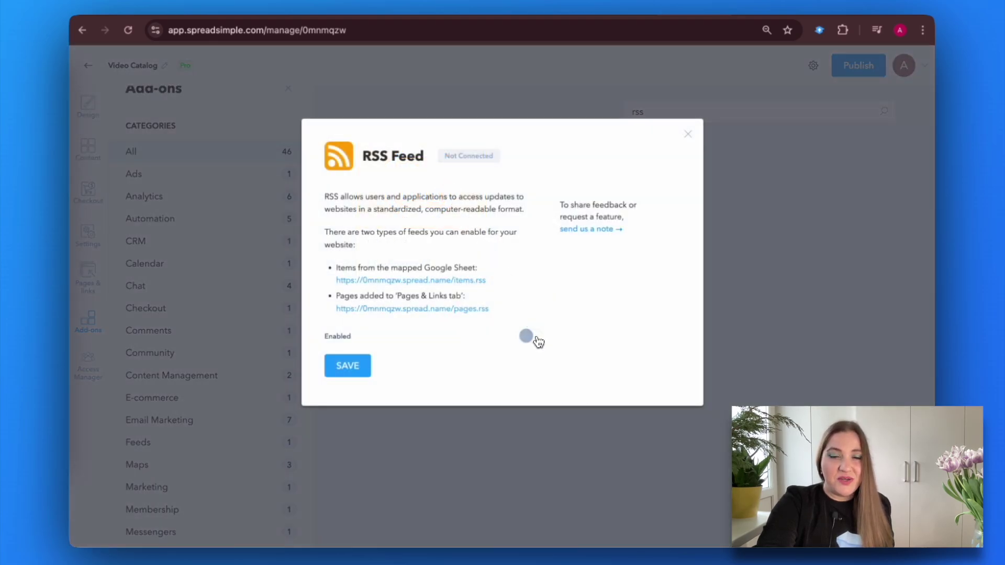
pyautogui.click(531, 337)
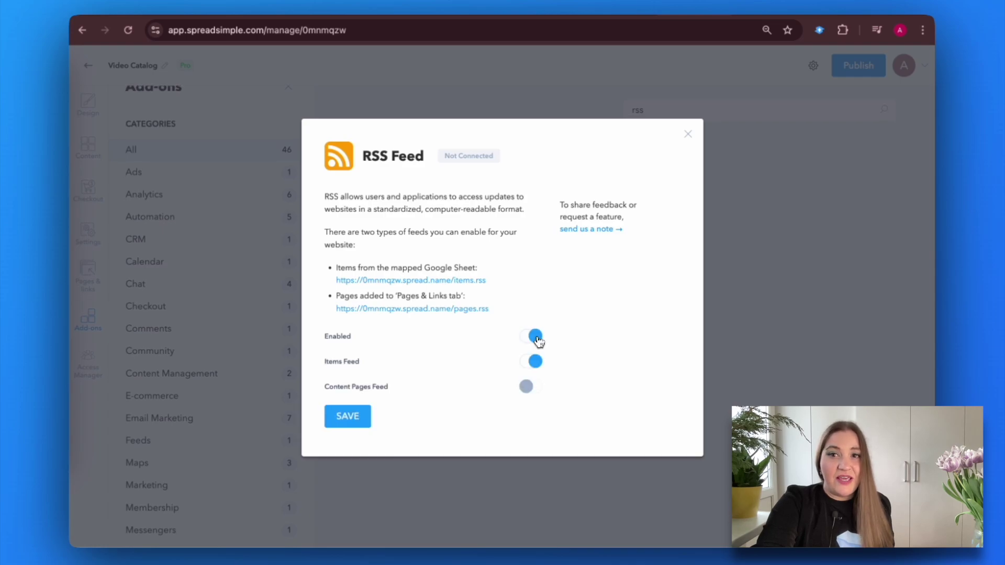
pyautogui.click(347, 417)
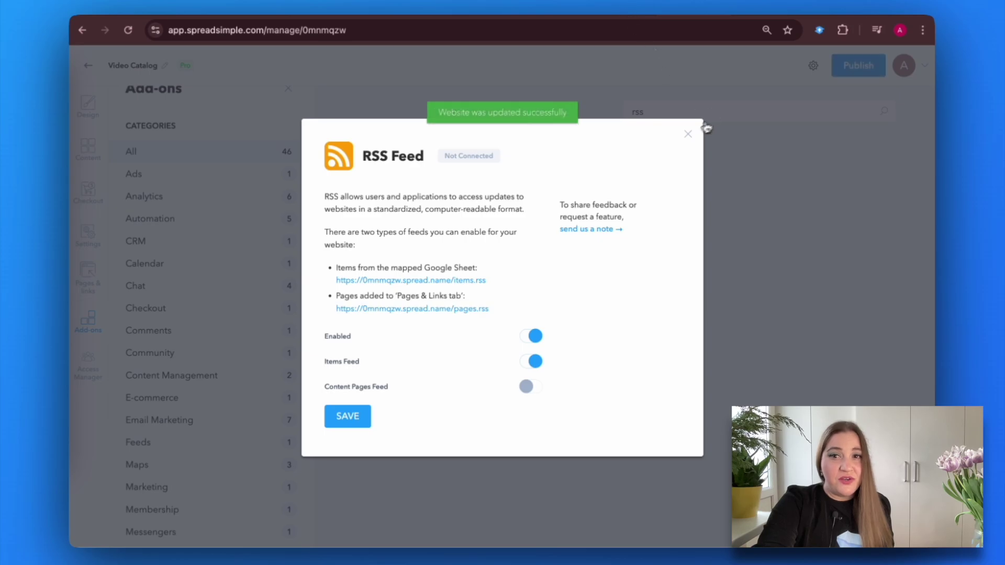
pyautogui.click(690, 136)
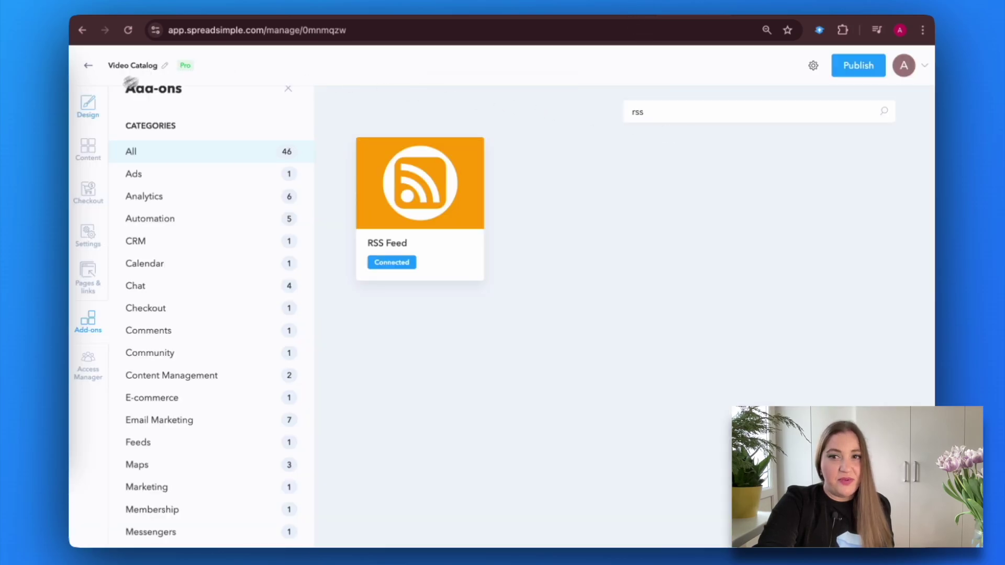
pyautogui.click(86, 105)
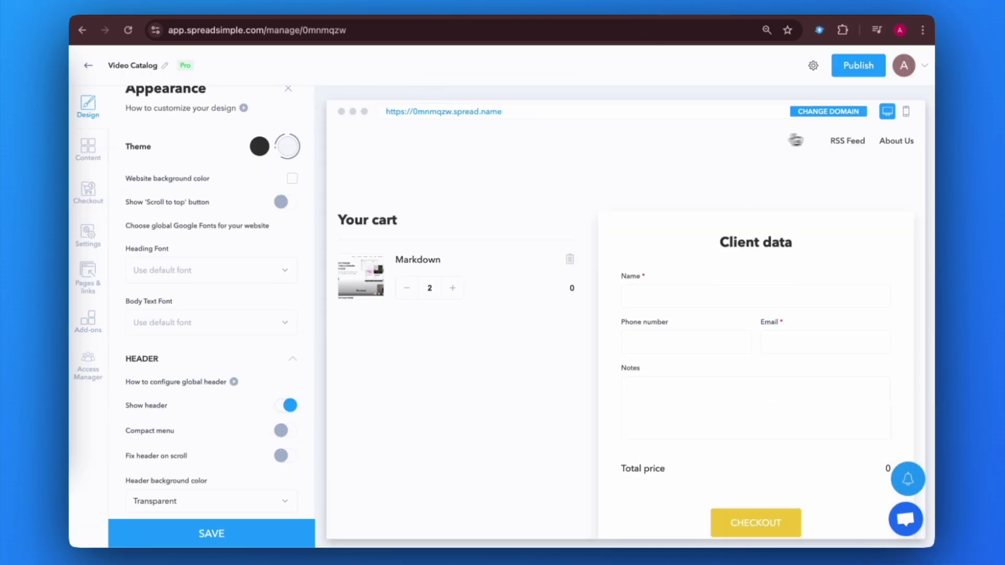
# Step: Preview the RSS Feed page, then select the site's current subdomain in Domain Settings
pyautogui.click(843, 142)
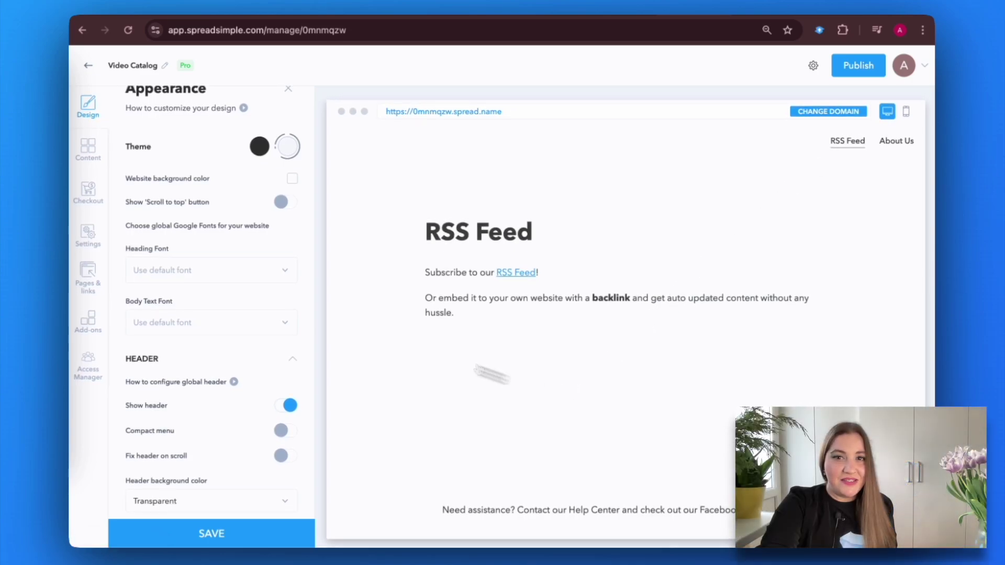
pyautogui.click(89, 234)
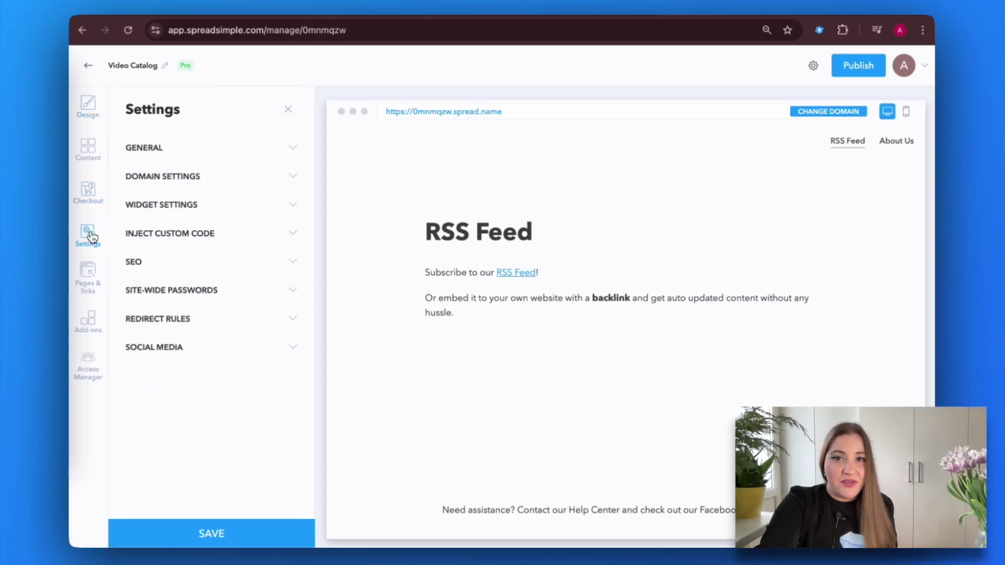
pyautogui.click(204, 182)
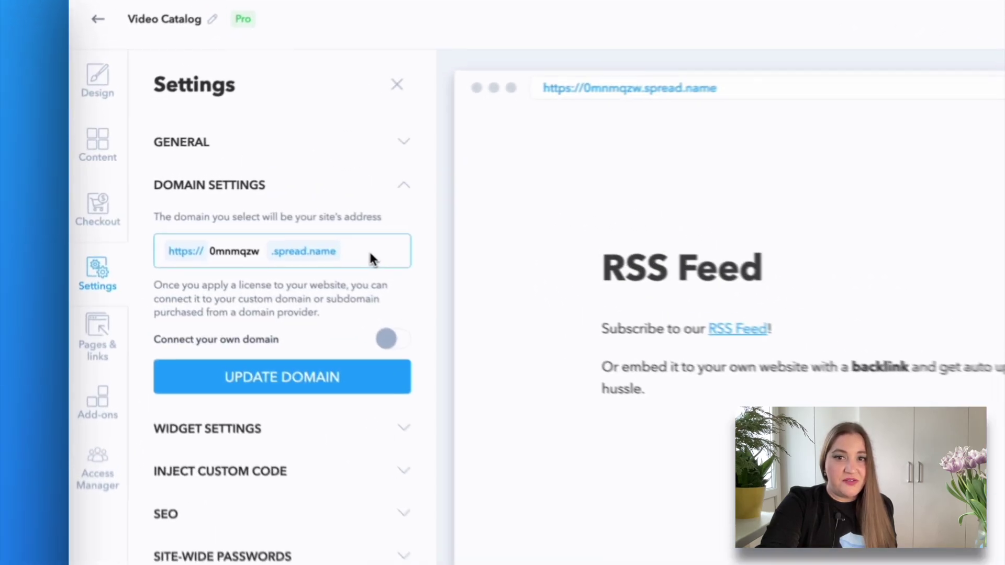
pyautogui.moveTo(272, 226); pyautogui.dragTo(135, 227)
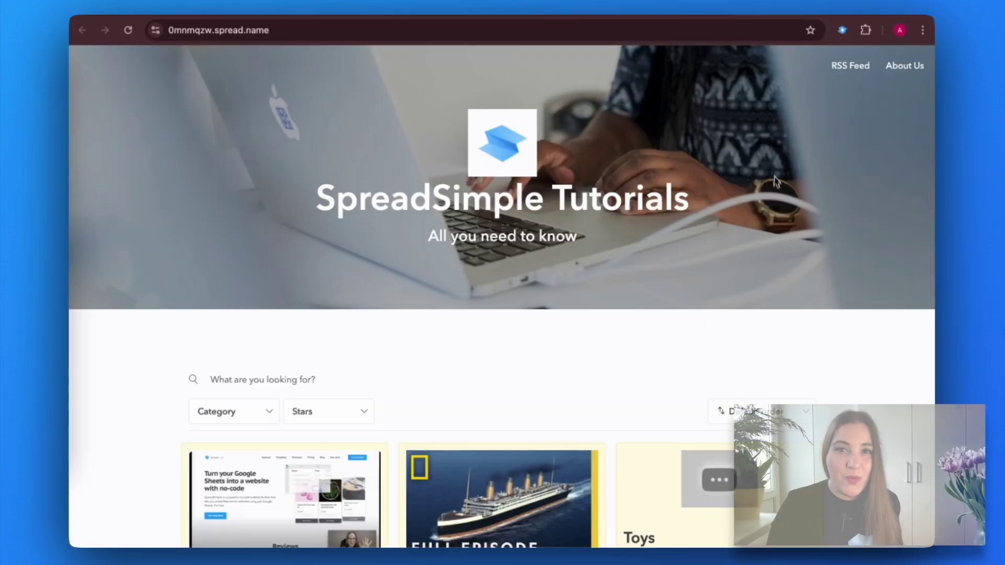
# Step: Scroll down to the tutorial cards and buy the Markdown tutorial to reach checkout
pyautogui.scroll(-7, 784, 202)
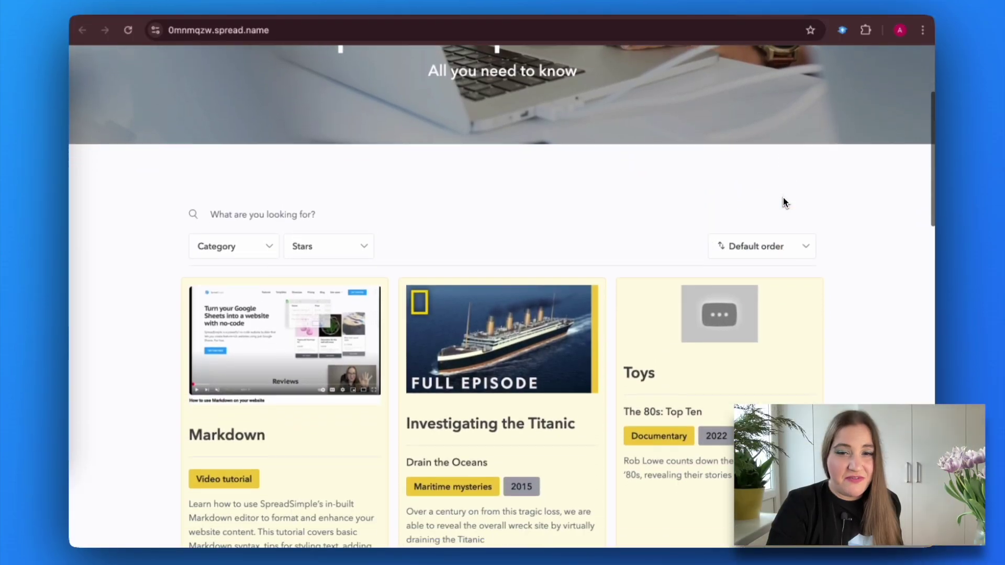
pyautogui.scroll(-4, 784, 202)
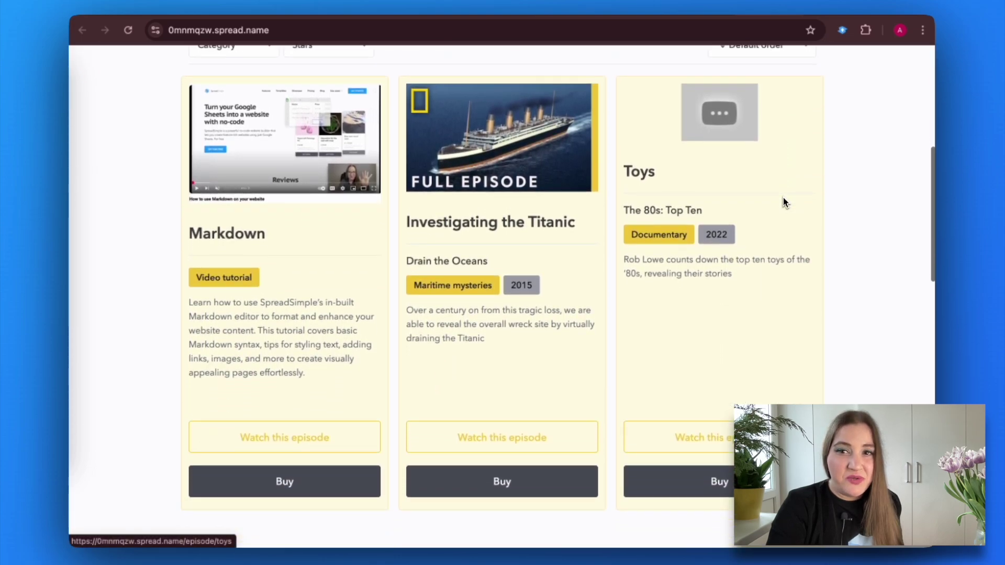
pyautogui.scroll(-2, 783, 202)
pyautogui.click(285, 437)
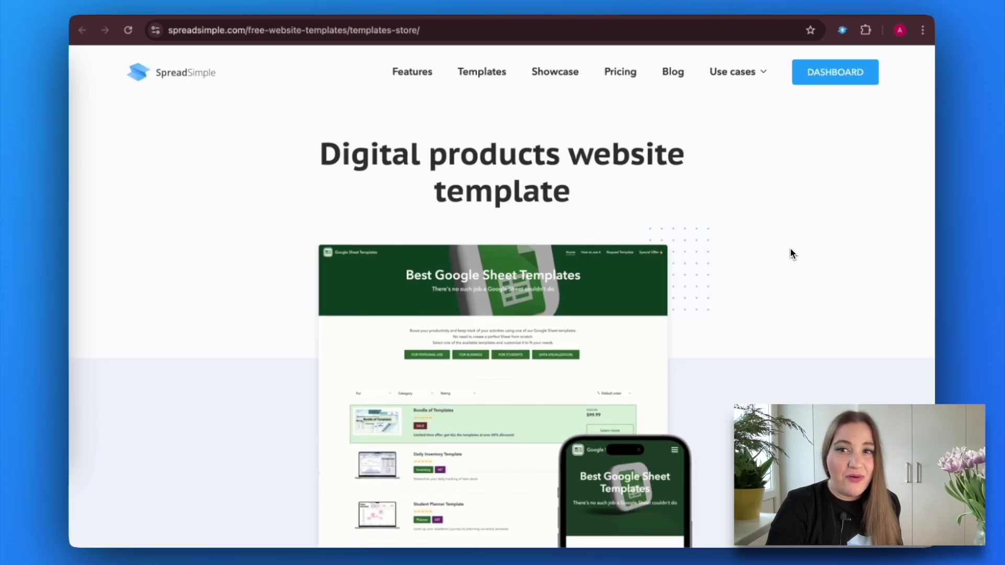
# Step: On the template site, filter to Data Visualization, Budget and Chart categories with five-star ratings
pyautogui.scroll(-3, 792, 254)
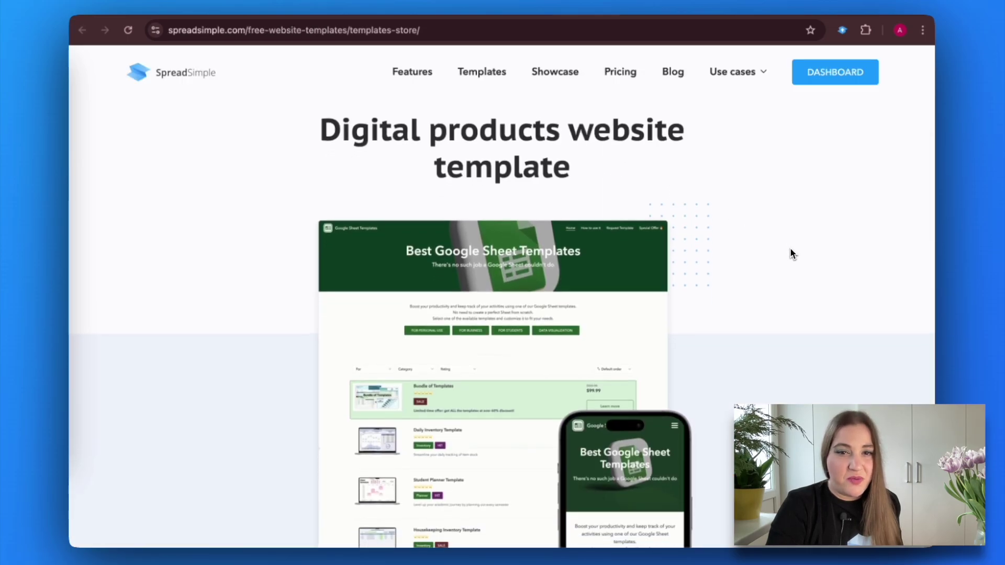
pyautogui.scroll(-8, 792, 254)
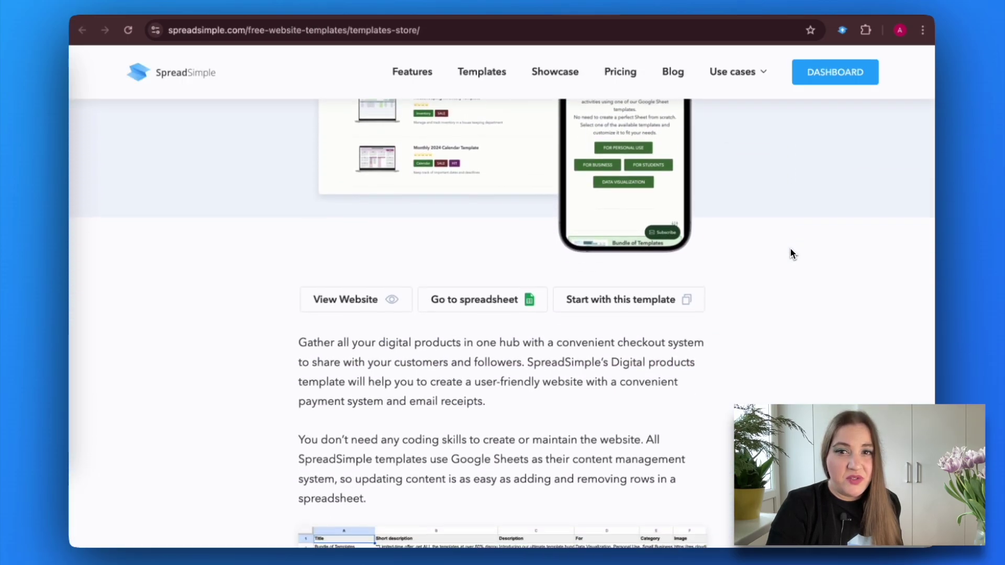
pyautogui.click(340, 270)
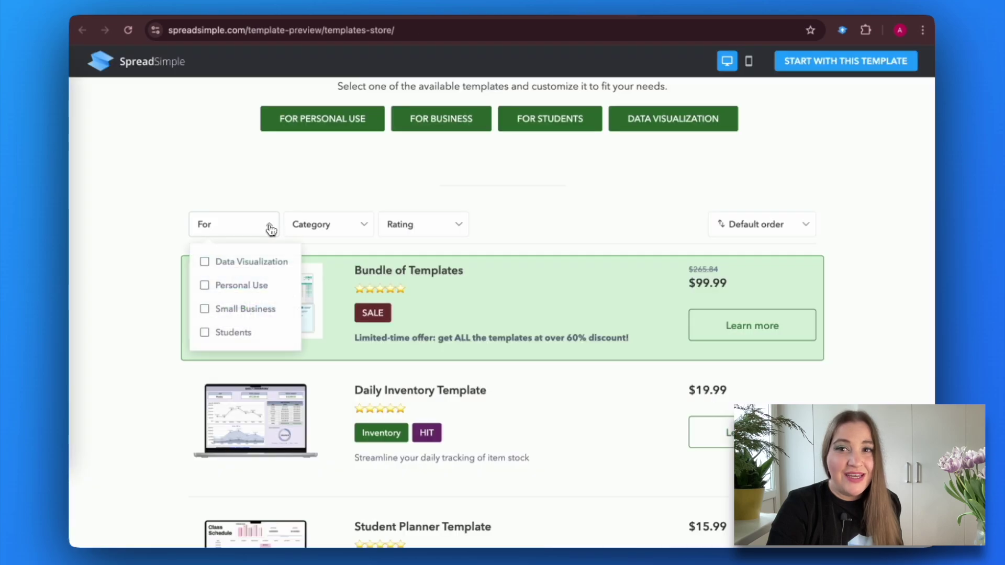
pyautogui.click(205, 262)
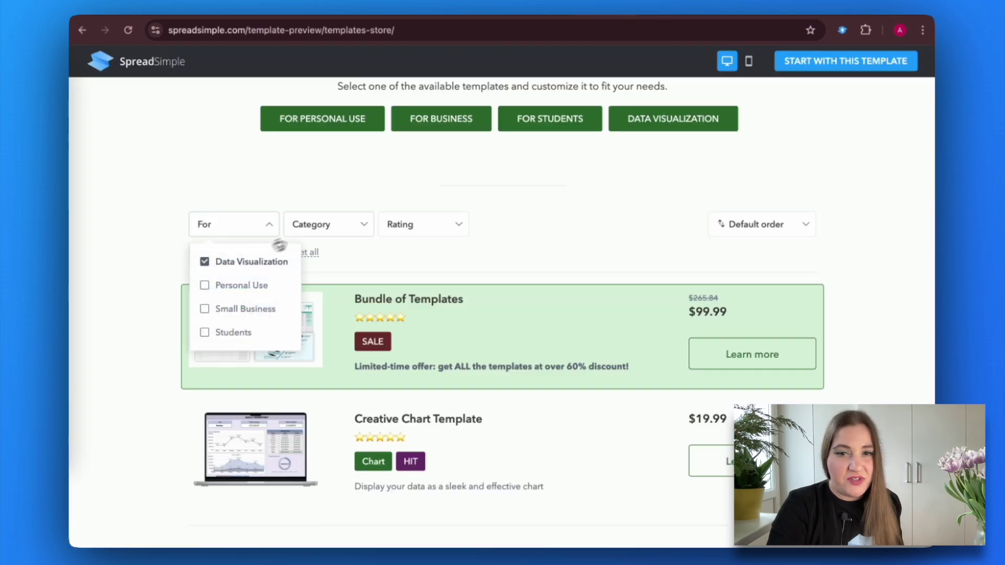
pyautogui.click(330, 225)
pyautogui.click(300, 285)
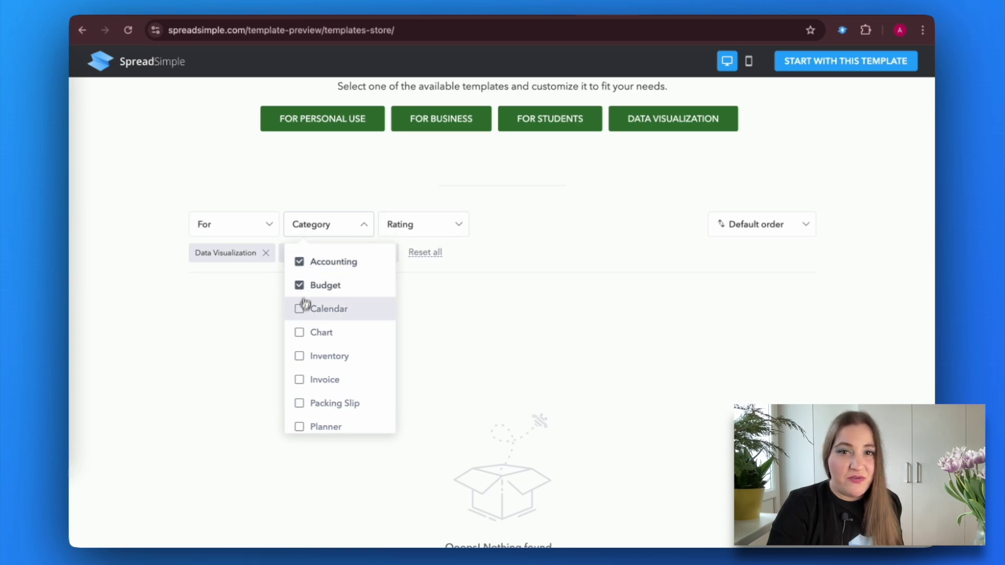
pyautogui.click(306, 334)
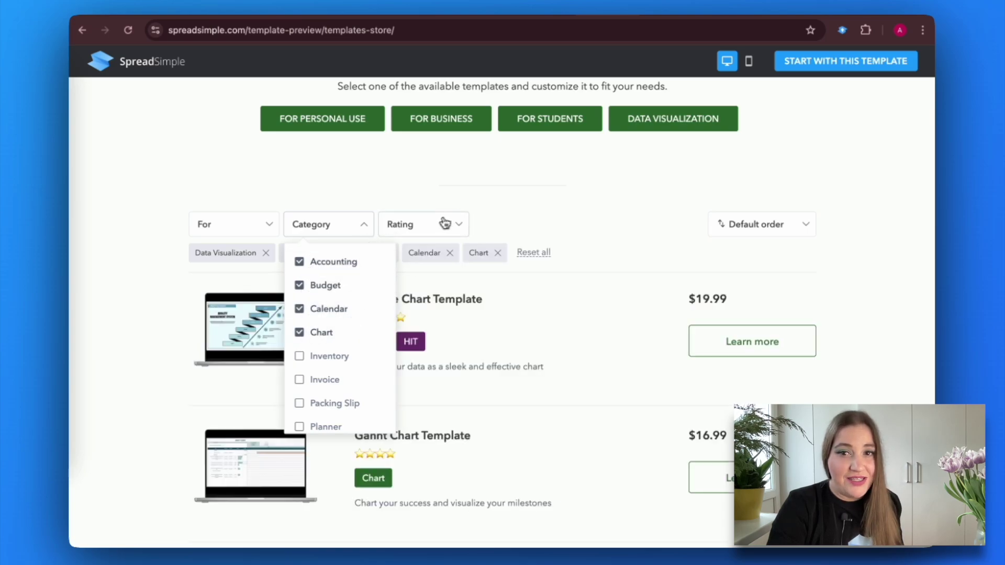
pyautogui.click(396, 313)
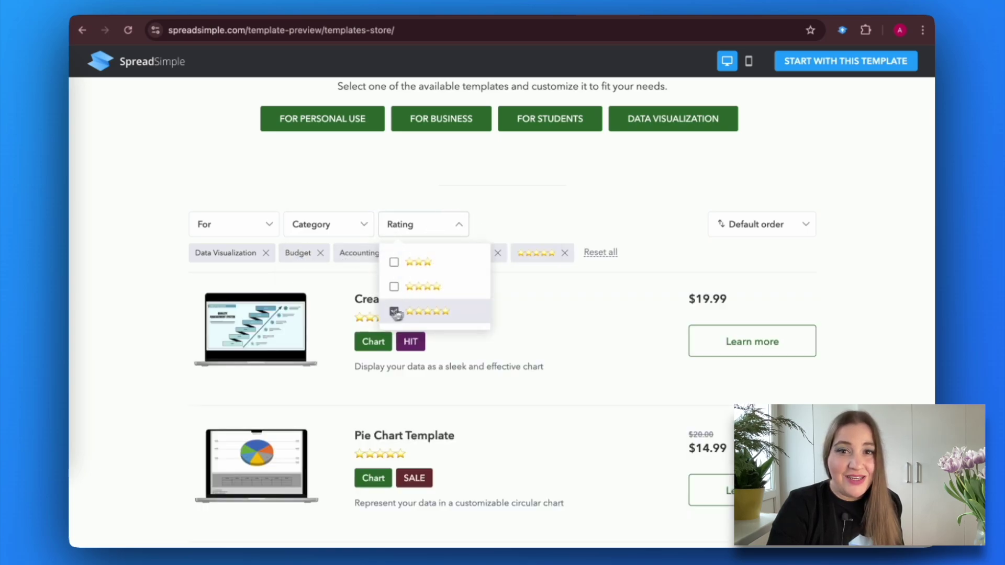
# Step: Open the Creative Chart Template details page and add it to the cart
pyautogui.scroll(-2, 634, 235)
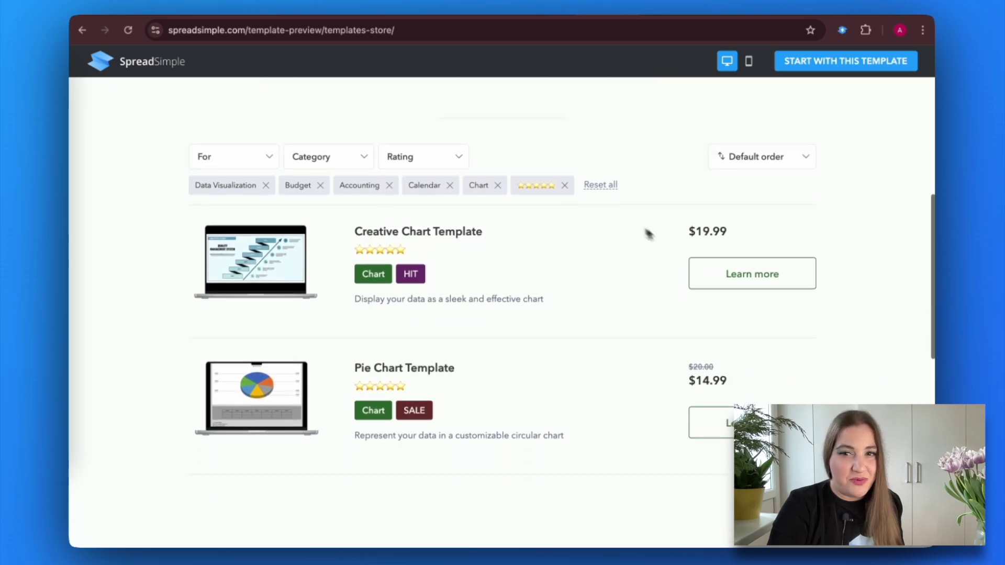
pyautogui.click(737, 276)
pyautogui.scroll(-3, 738, 282)
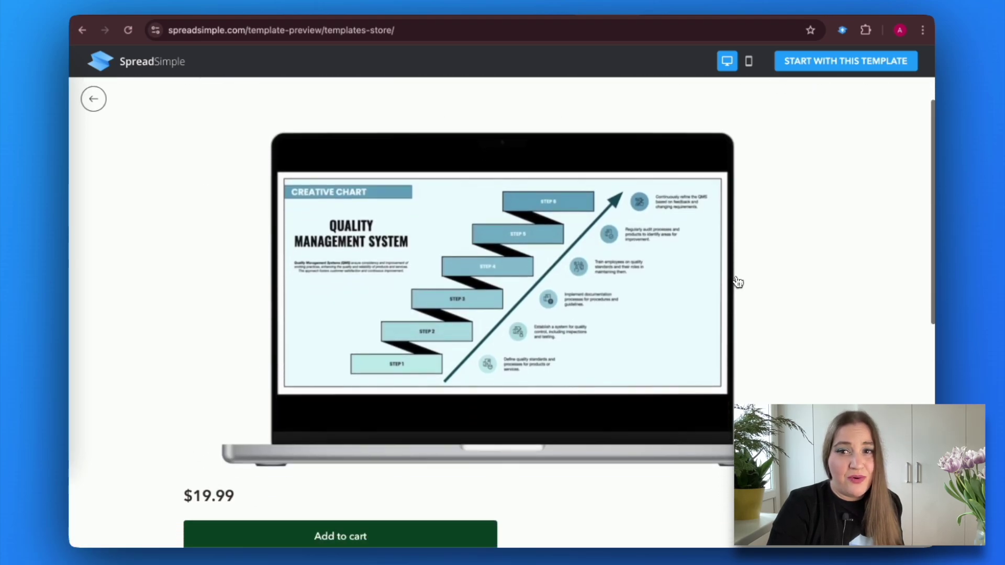
pyautogui.scroll(-5, 738, 283)
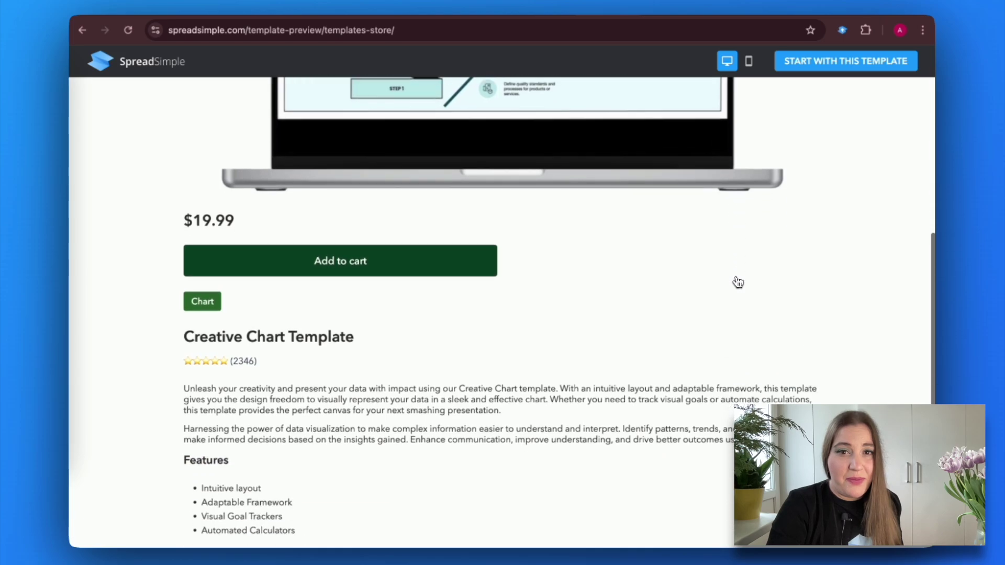
pyautogui.scroll(-1, 738, 282)
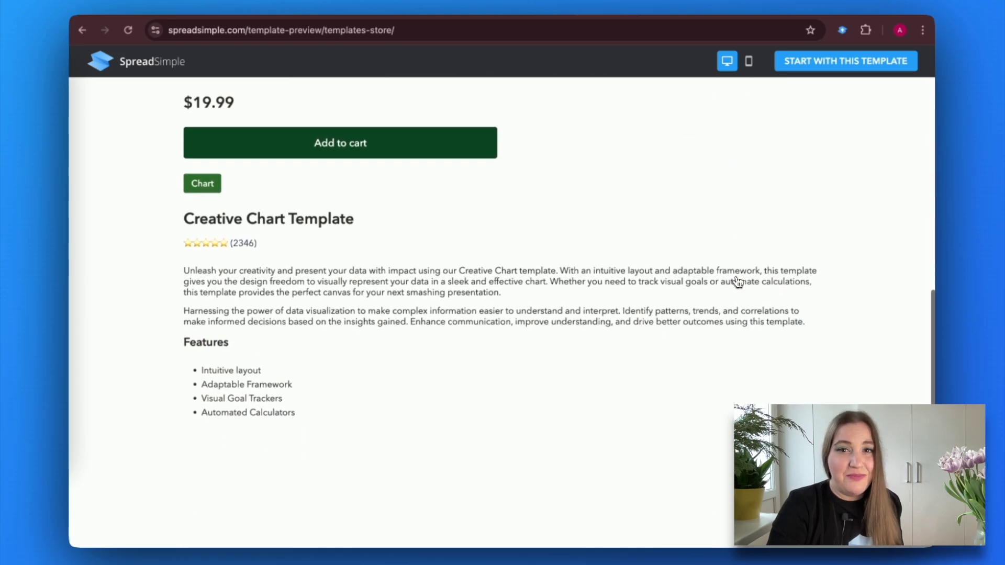
pyautogui.click(366, 148)
pyautogui.scroll(-3, 450, 349)
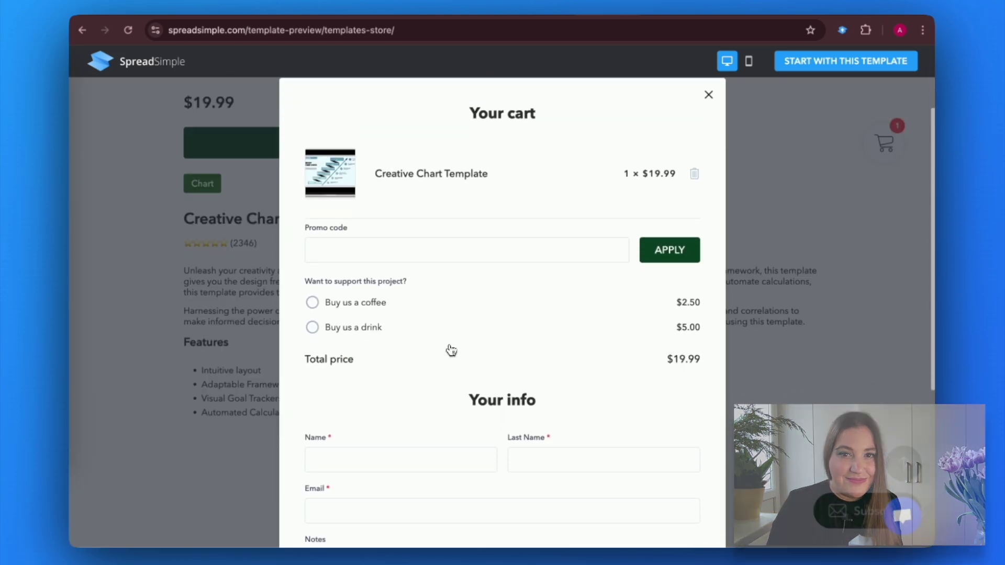
pyautogui.scroll(-4, 451, 350)
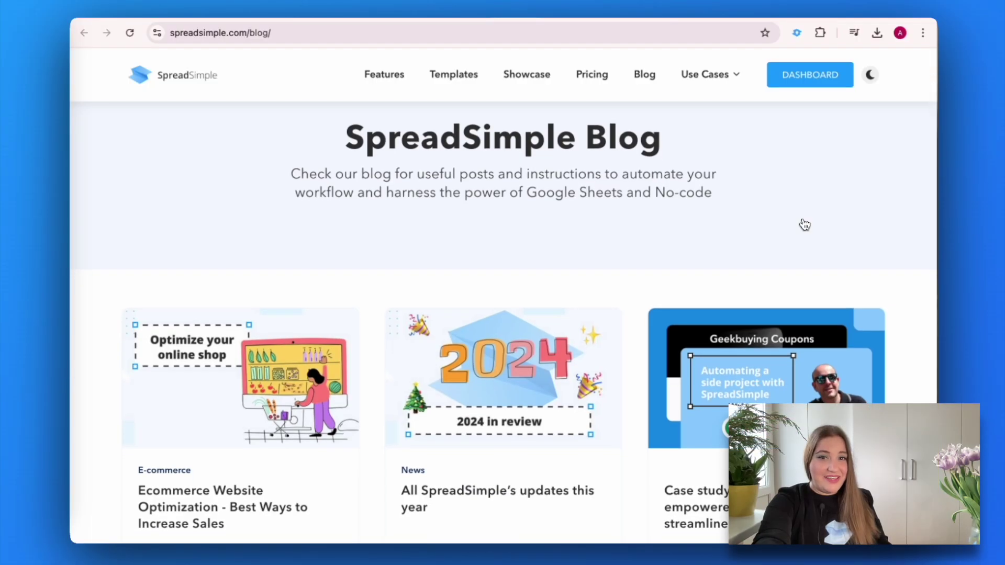
pyautogui.scroll(-6, 805, 225)
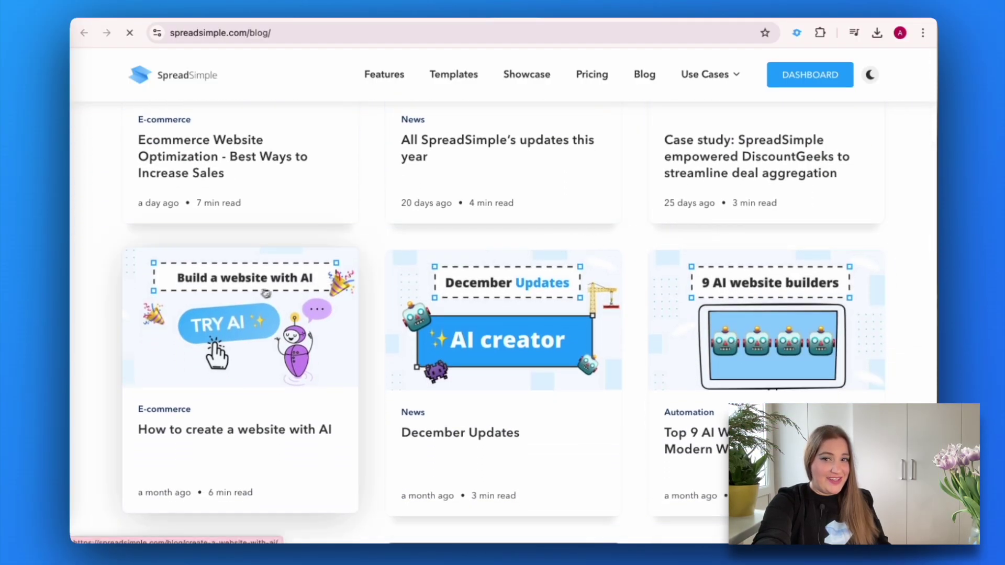
# Step: Open the 'How to create a website with AI' blog post and scroll through its steps
pyautogui.click(255, 297)
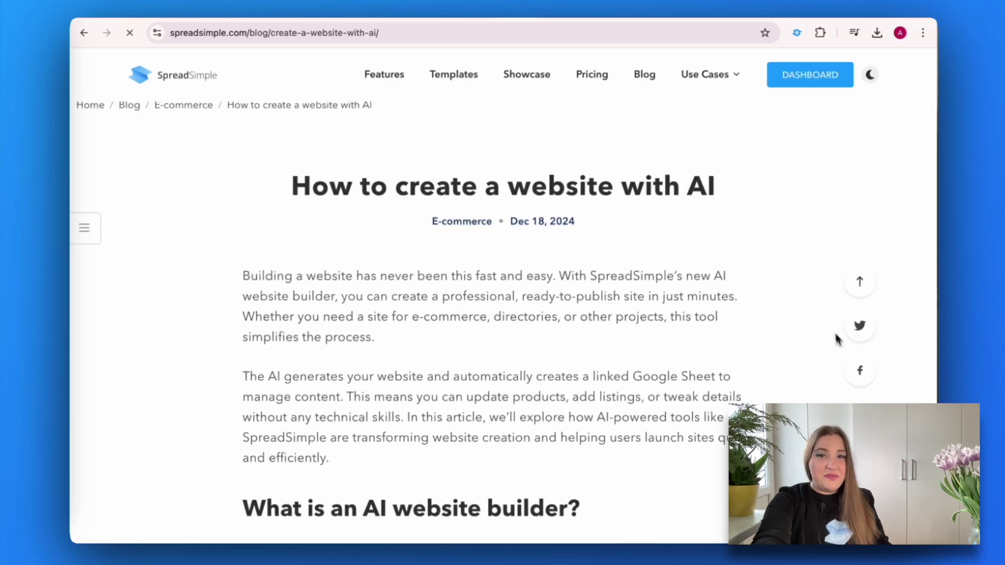
pyautogui.scroll(-6, 835, 387)
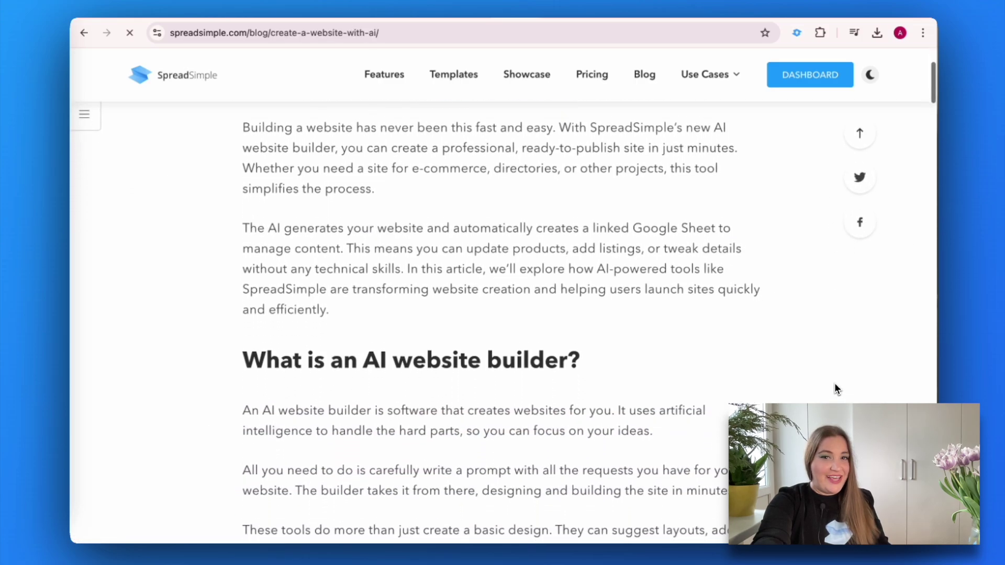
pyautogui.scroll(-8, 836, 387)
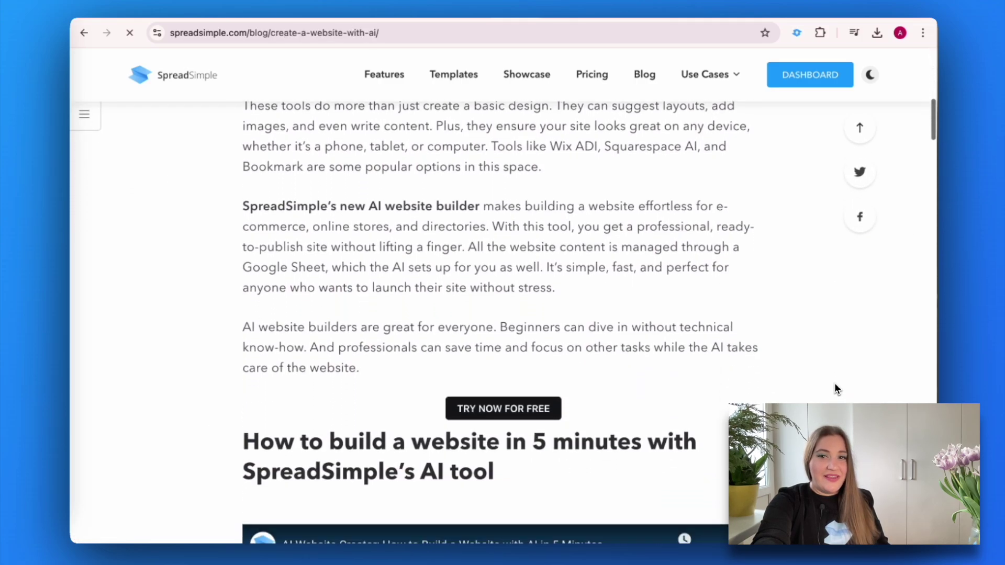
pyautogui.scroll(-6, 834, 386)
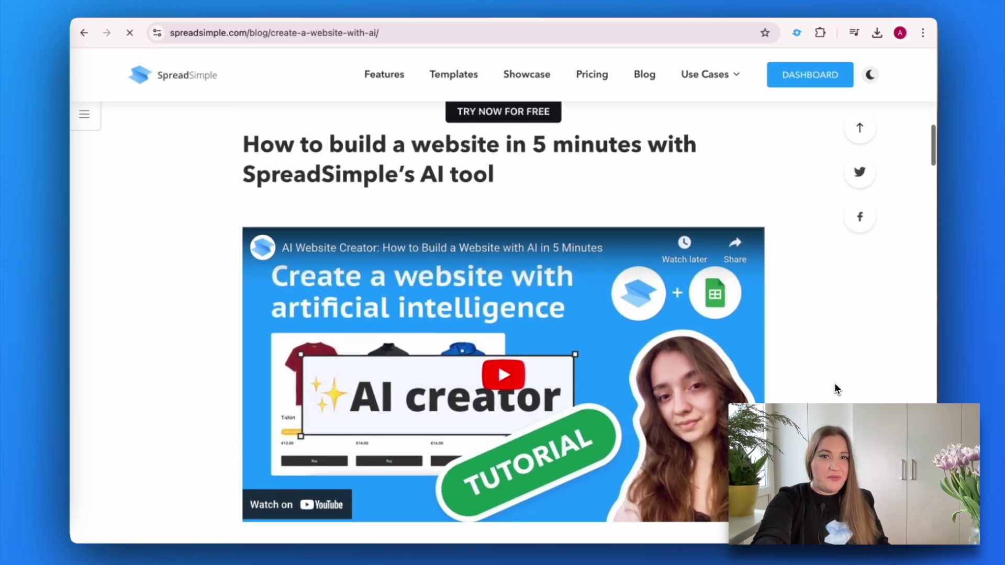
pyautogui.scroll(-10, 835, 388)
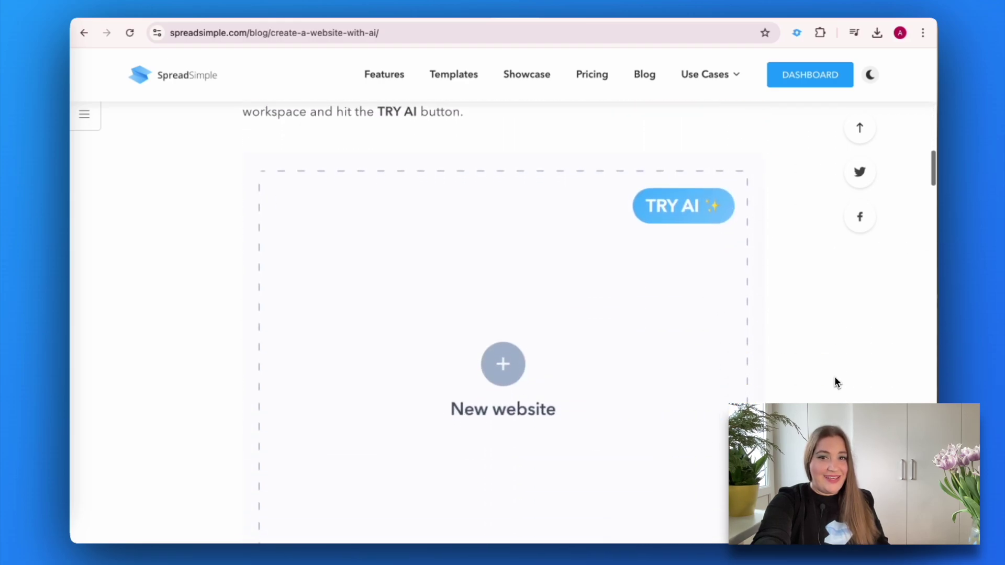
pyautogui.scroll(-3, 834, 376)
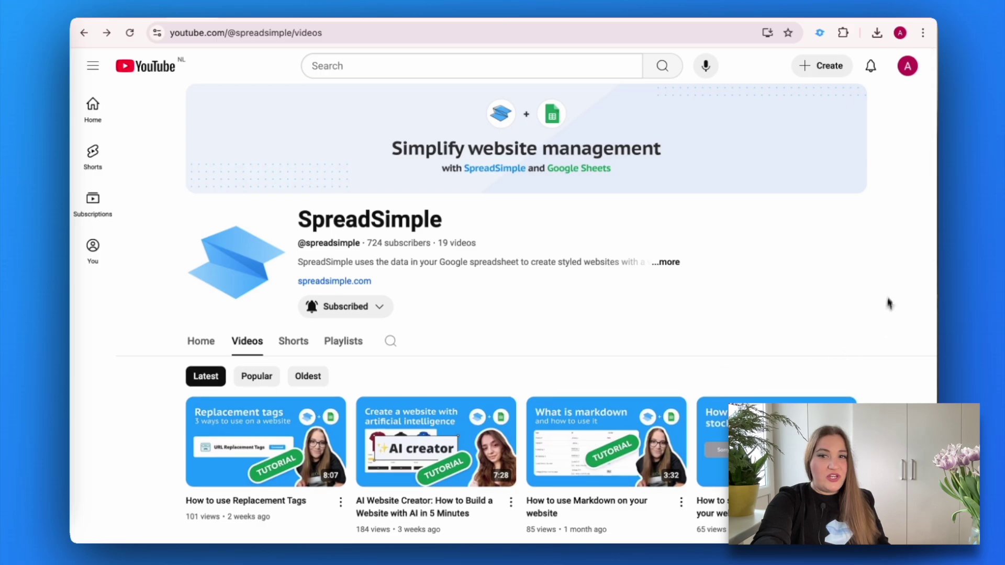
# Step: Play the 'AI Website Creator: How to Build a Website with AI in 5 Minutes' video
pyautogui.scroll(-5, 888, 282)
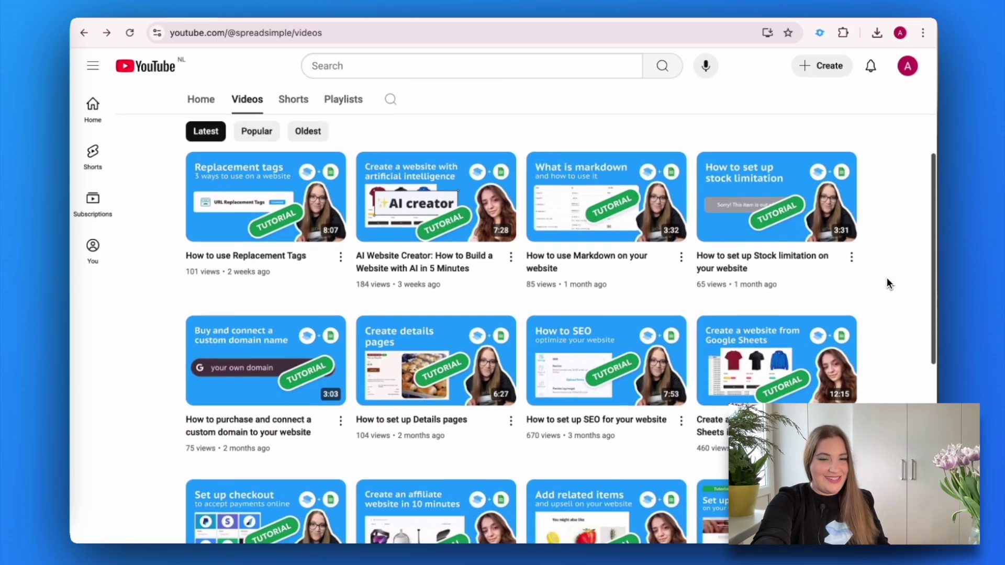
pyautogui.click(383, 189)
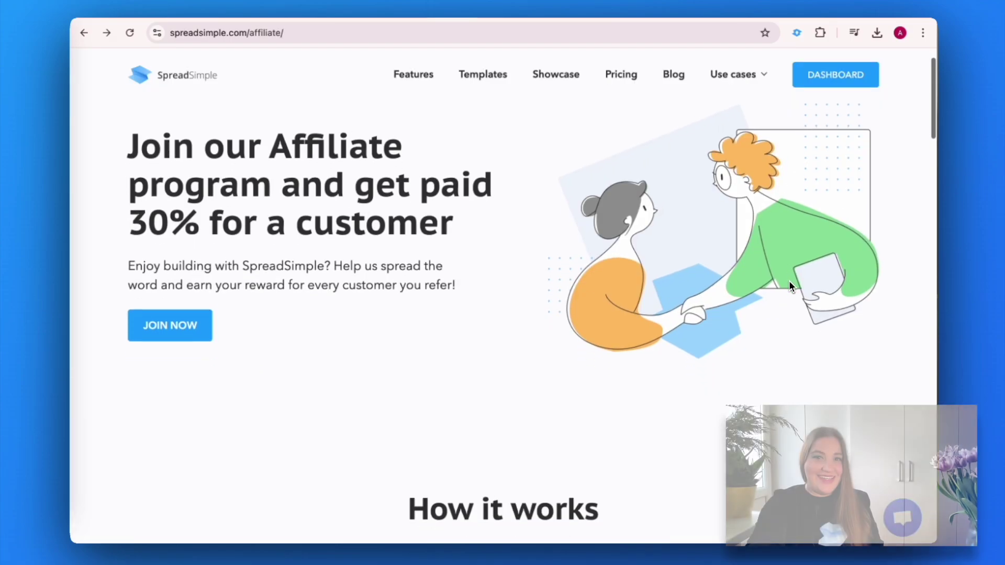
pyautogui.scroll(-3, 791, 284)
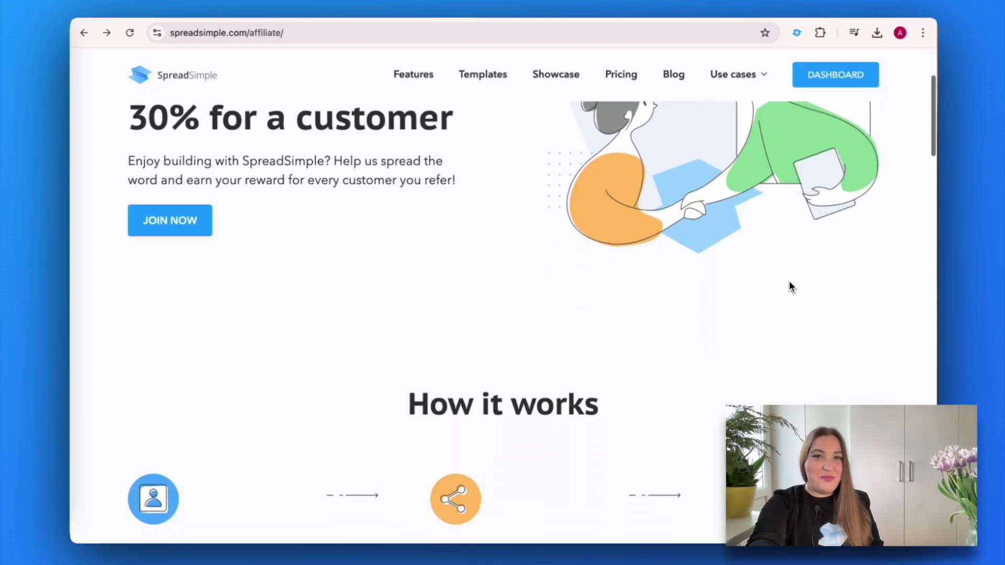
pyautogui.scroll(-5, 791, 285)
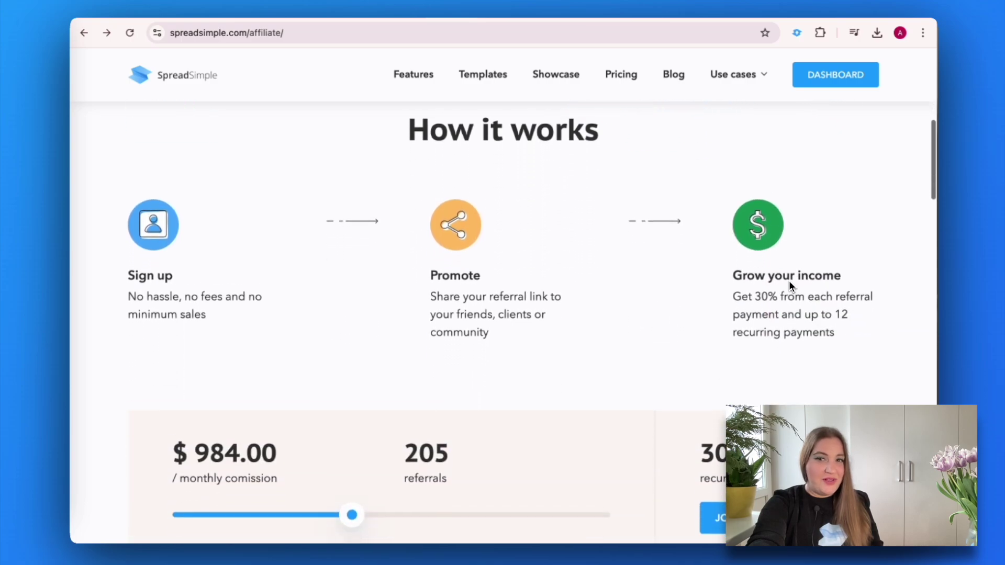
pyautogui.scroll(-3, 789, 284)
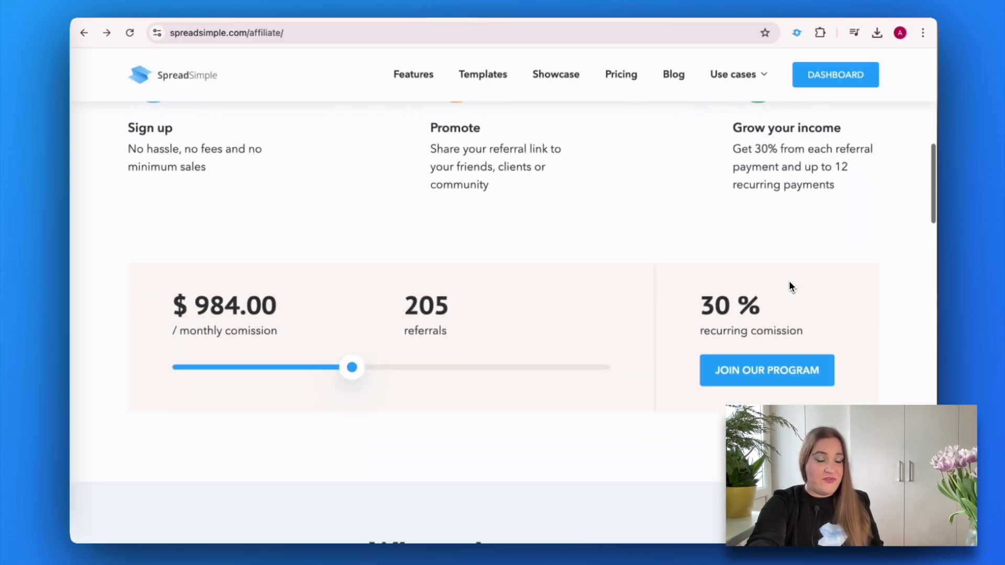
pyautogui.scroll(-3, 790, 286)
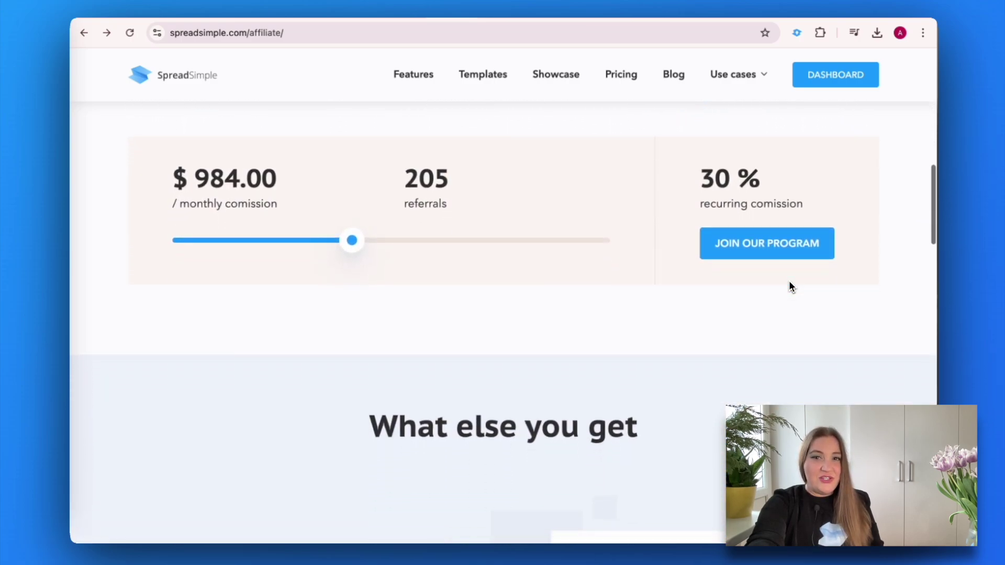
pyautogui.scroll(-6, 790, 283)
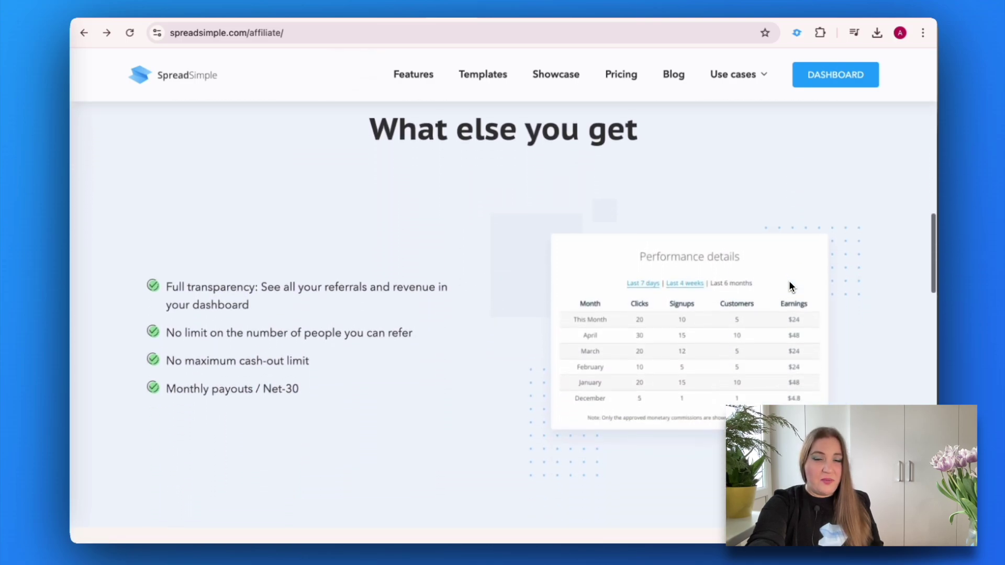
pyautogui.scroll(-4, 789, 285)
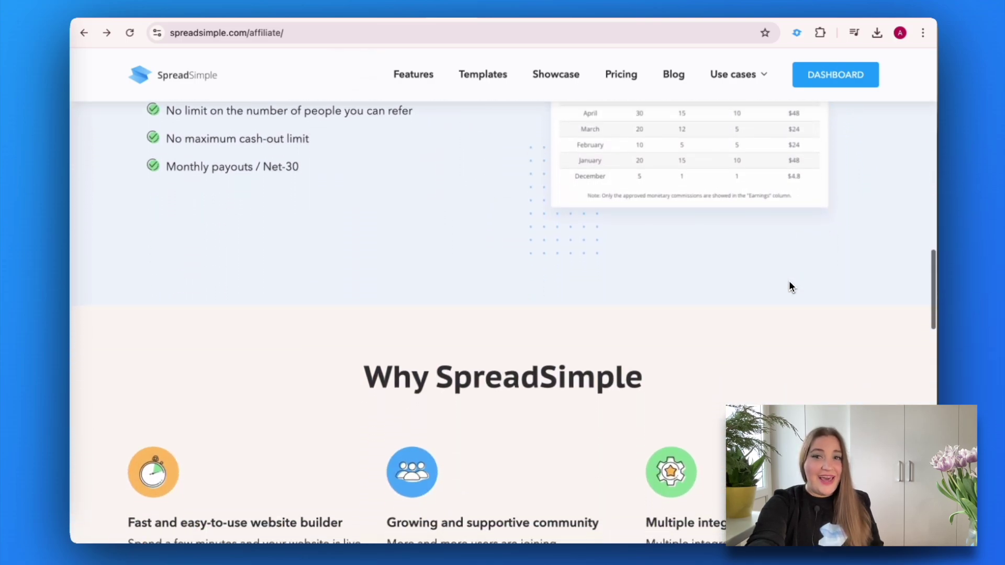
pyautogui.scroll(-4, 790, 286)
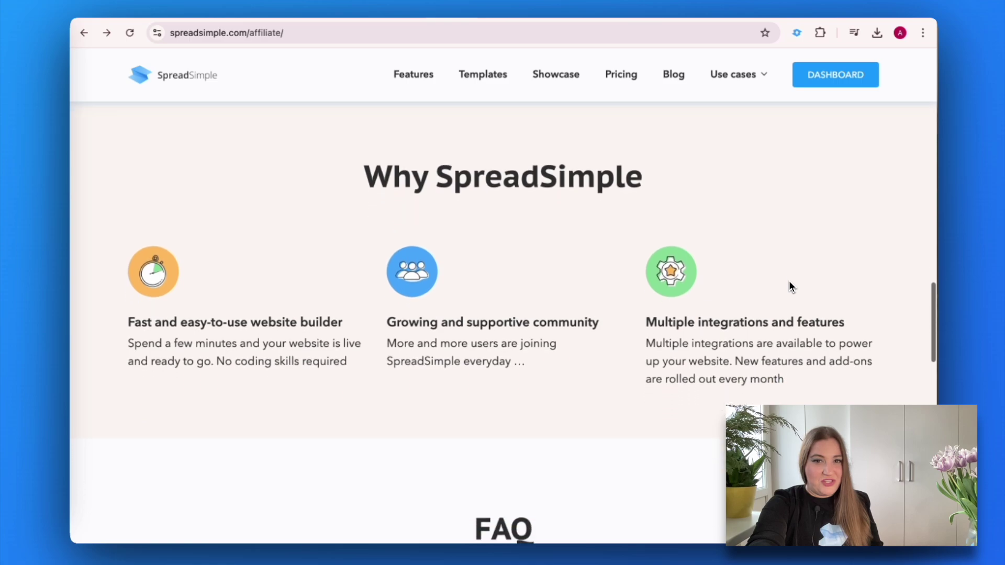
pyautogui.scroll(-5, 790, 285)
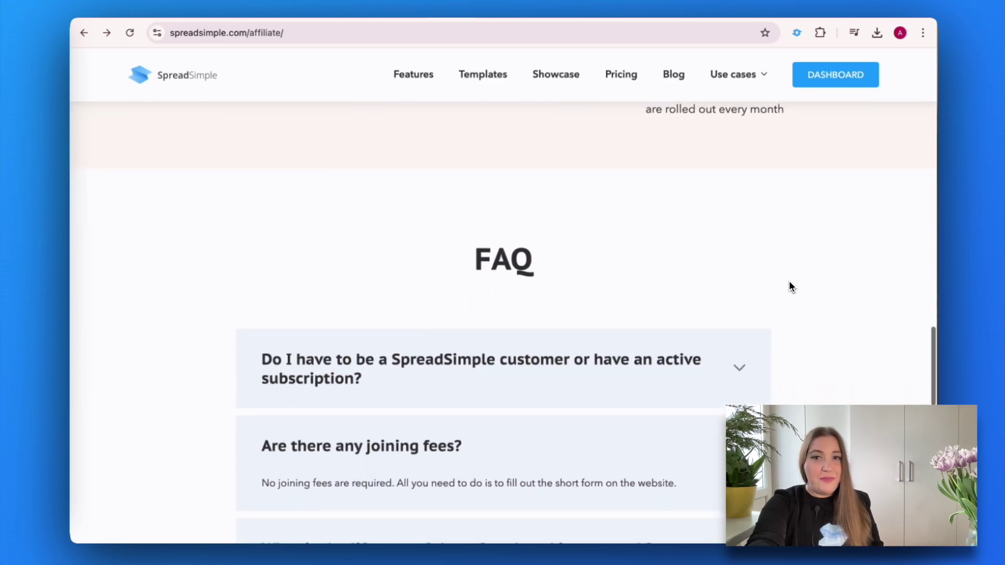
pyautogui.scroll(-4, 790, 283)
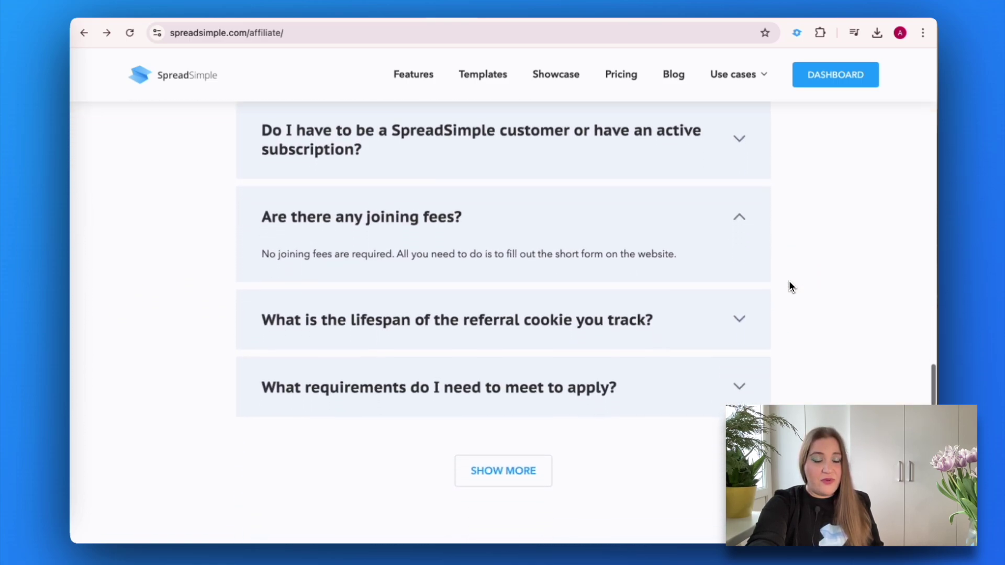
pyautogui.scroll(-3, 789, 283)
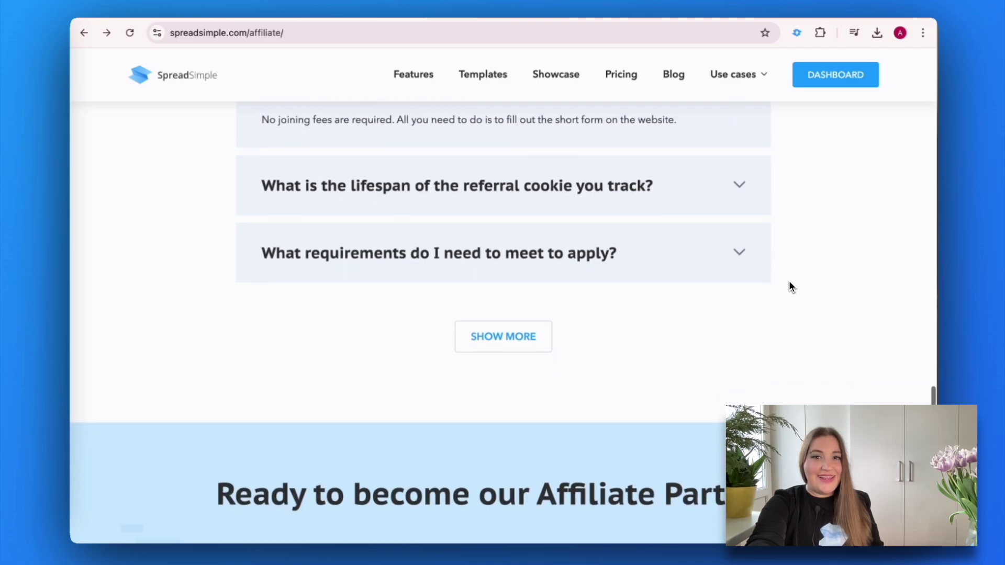
pyautogui.scroll(-4, 791, 285)
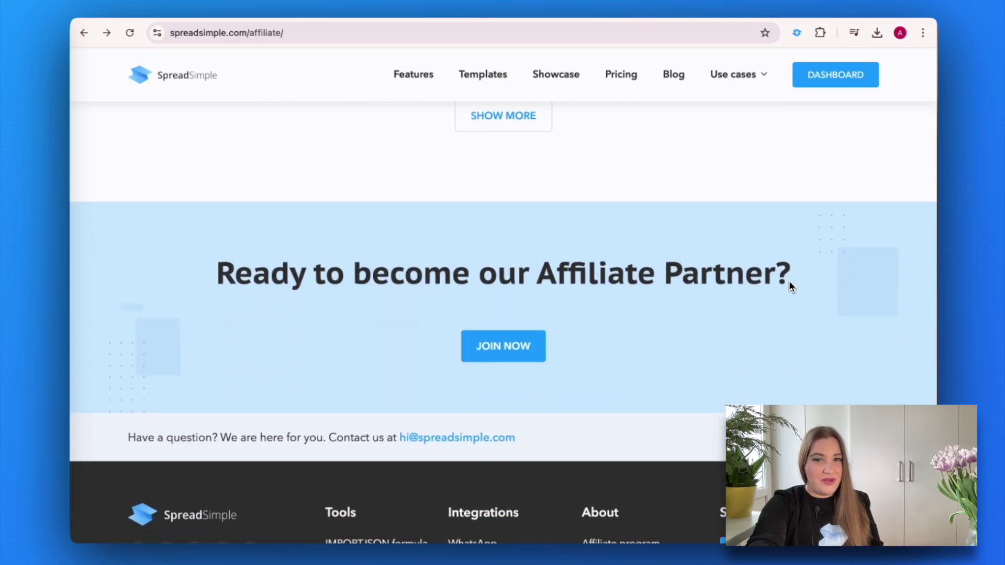
pyautogui.scroll(-2, 789, 282)
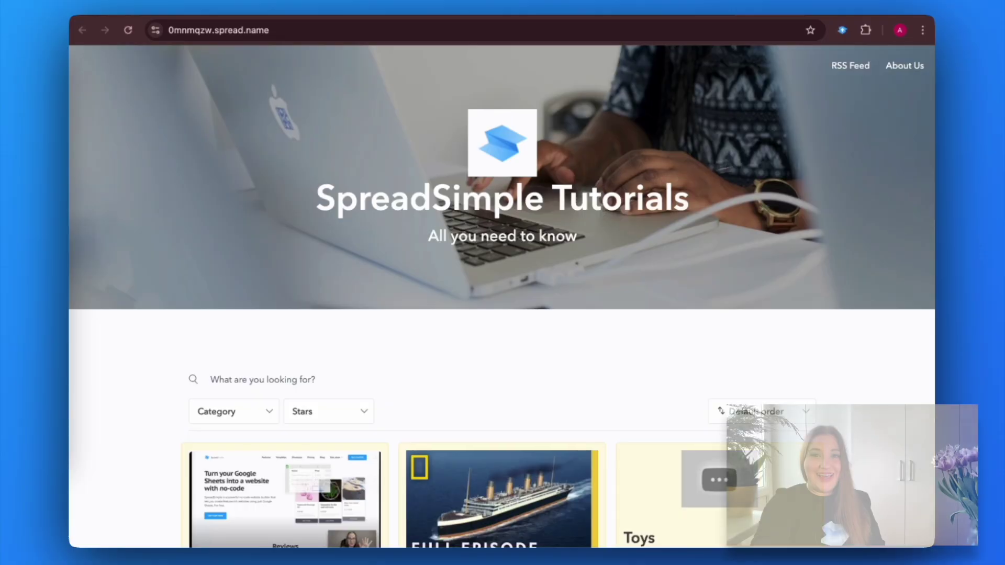
# Step: Buy the Markdown tutorial on the published site and review the /checkout page
pyautogui.scroll(-5, 783, 197)
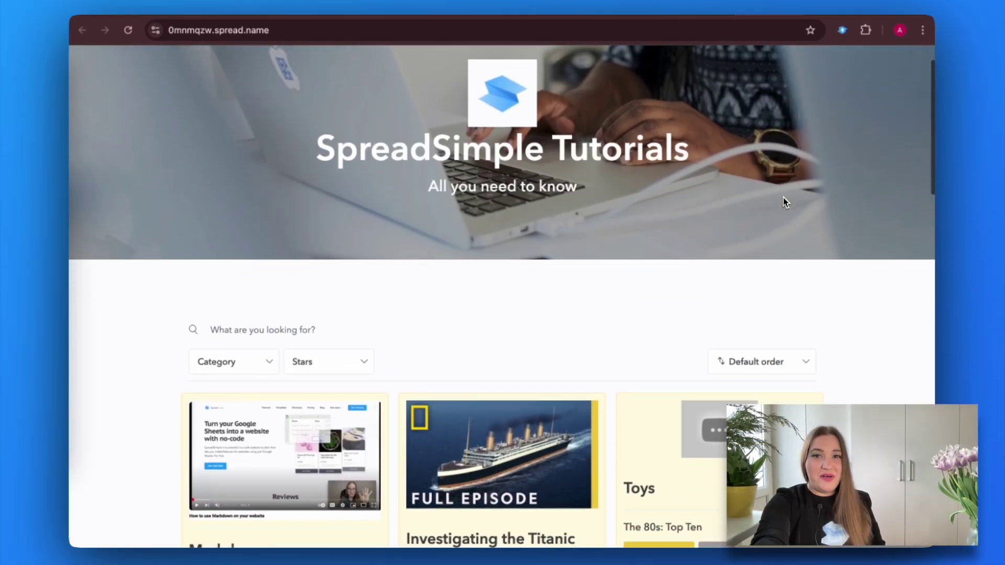
pyautogui.scroll(-4, 784, 200)
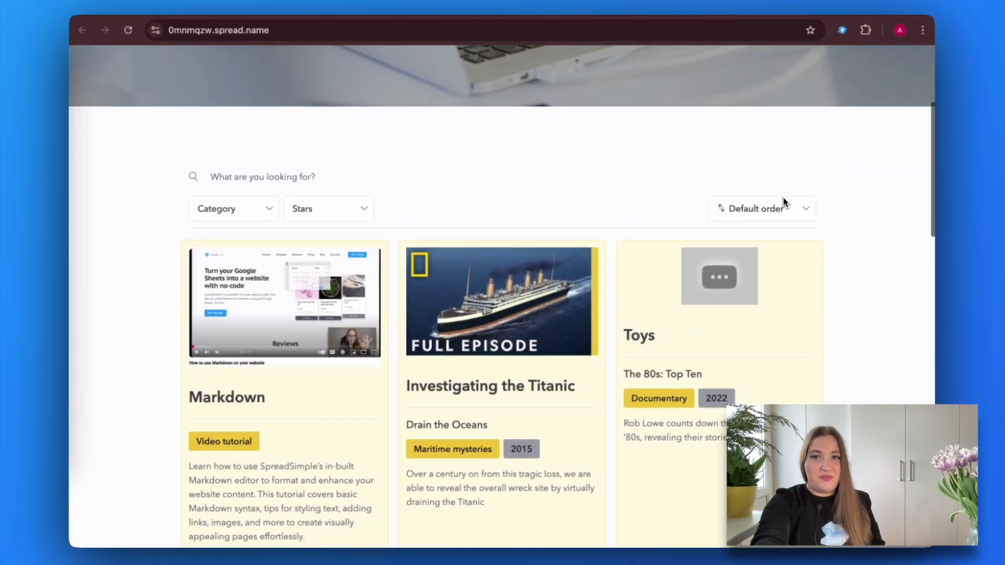
pyautogui.scroll(-4, 784, 198)
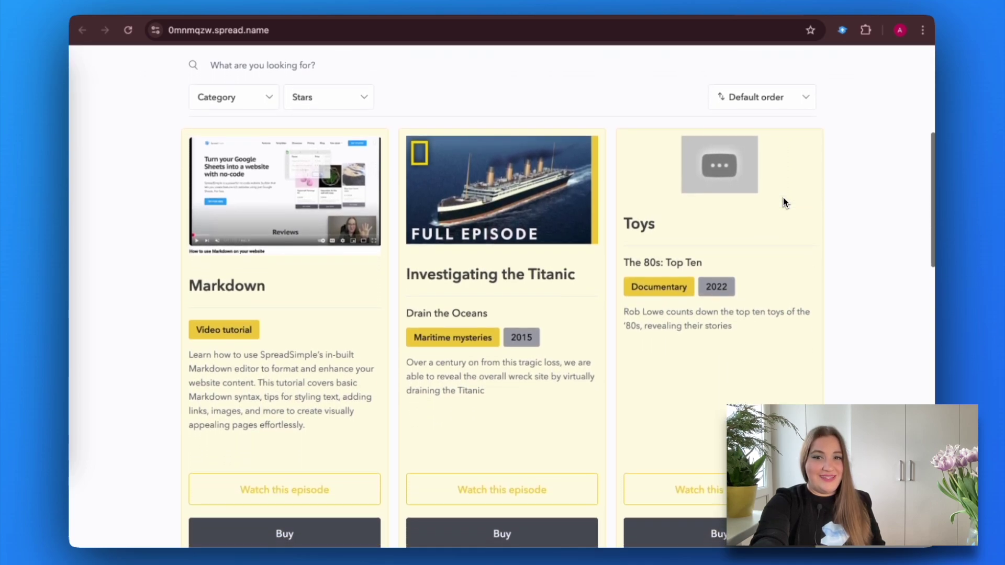
pyautogui.scroll(-4, 783, 197)
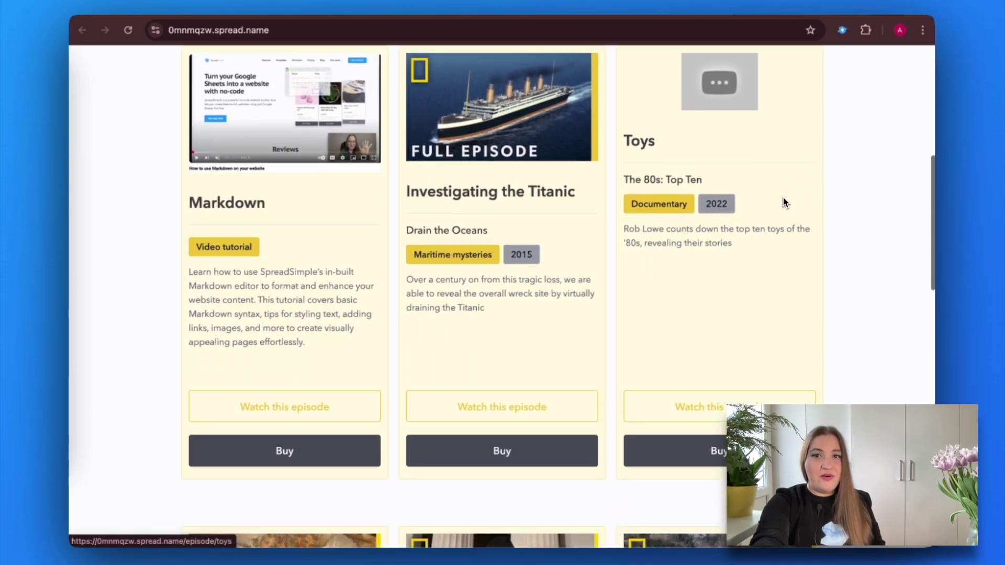
pyautogui.click(300, 428)
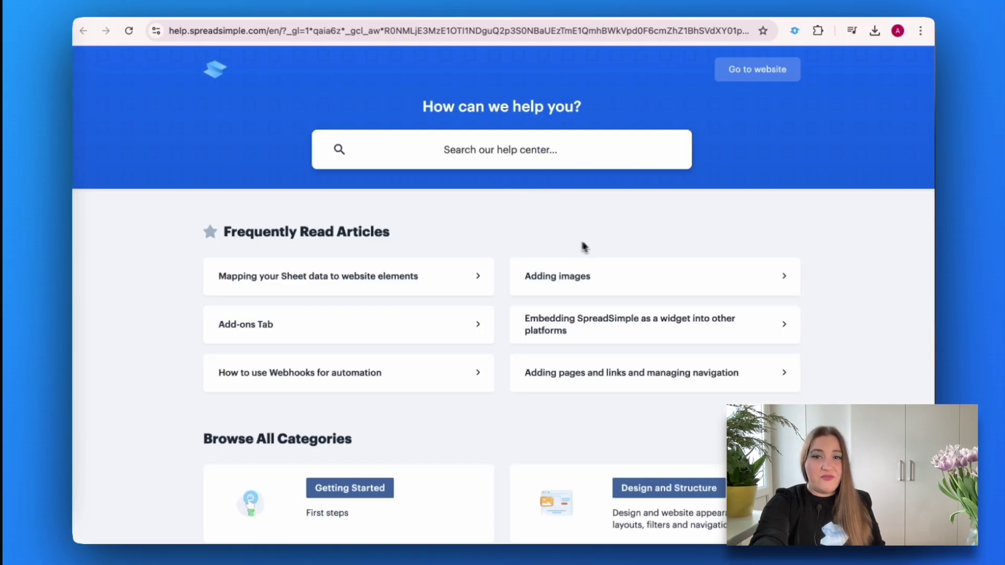
pyautogui.scroll(-5, 598, 246)
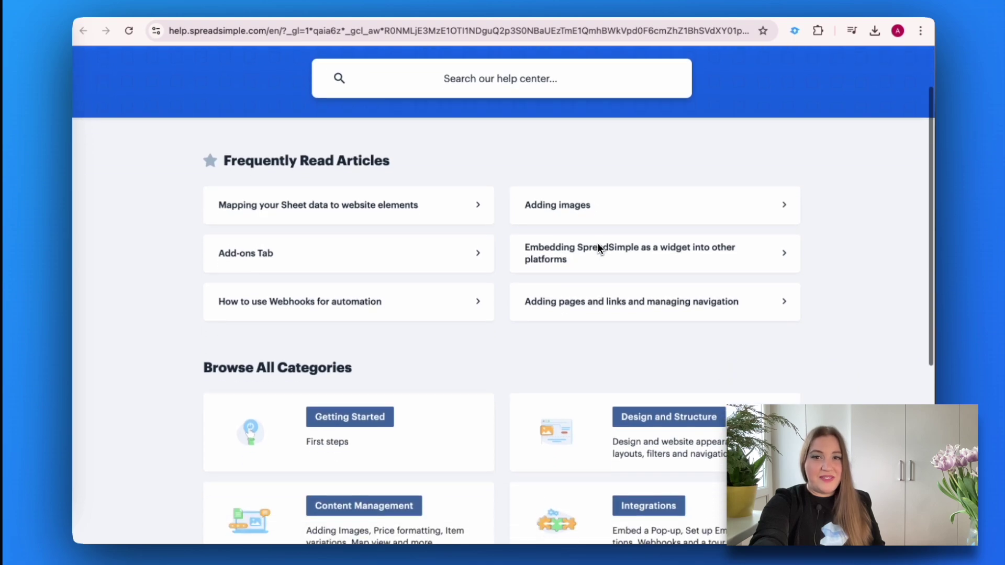
pyautogui.scroll(-3, 598, 247)
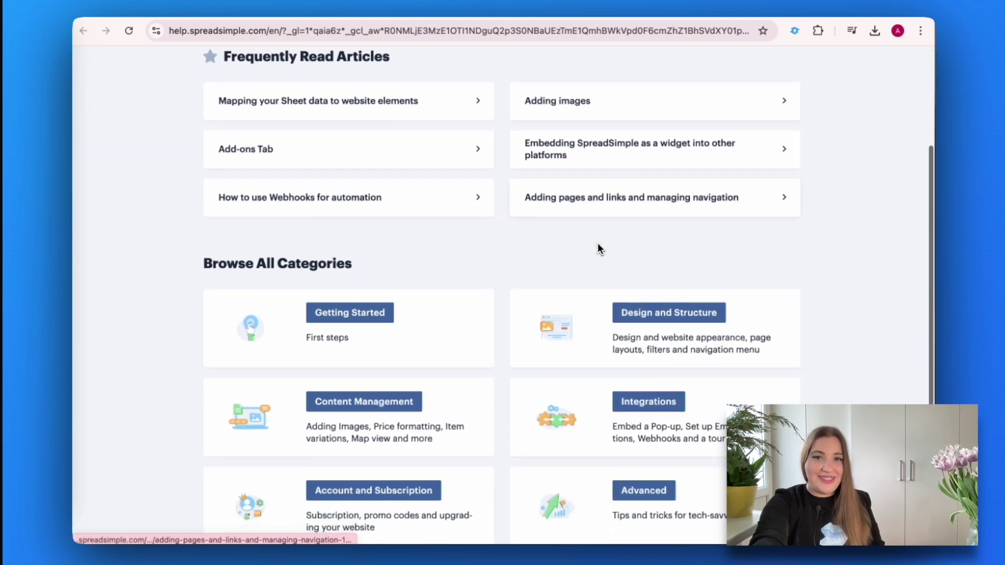
pyautogui.scroll(-3, 598, 249)
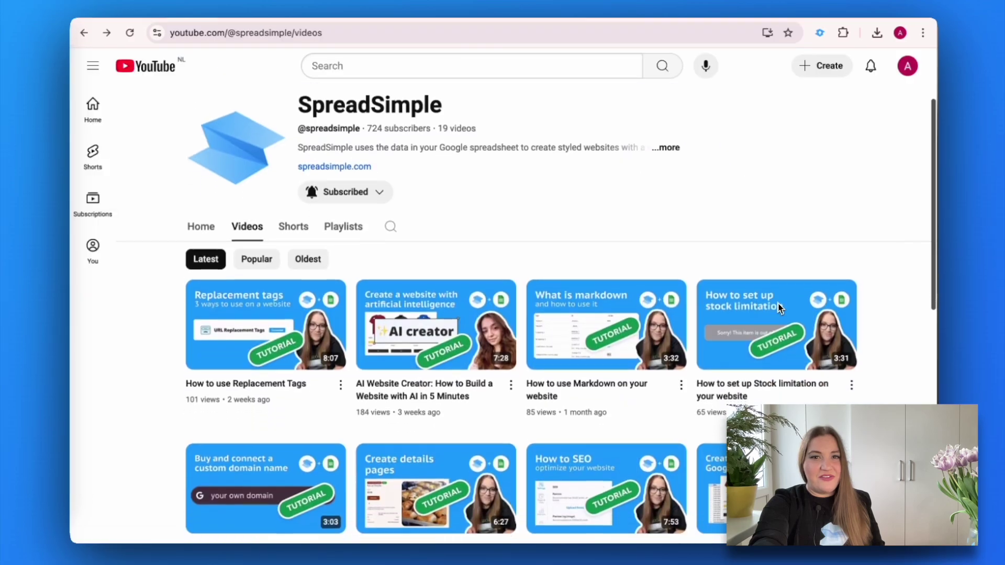
pyautogui.scroll(-6, 781, 309)
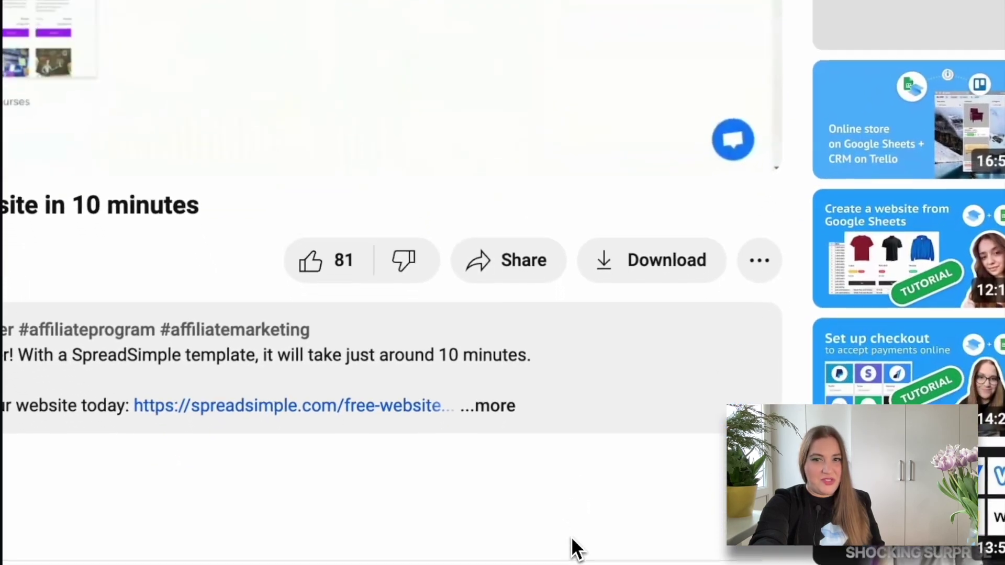
# Step: Show the video's share options, then subscribe to SpreadSimple with notifications set to All
pyautogui.scroll(-1, 571, 536)
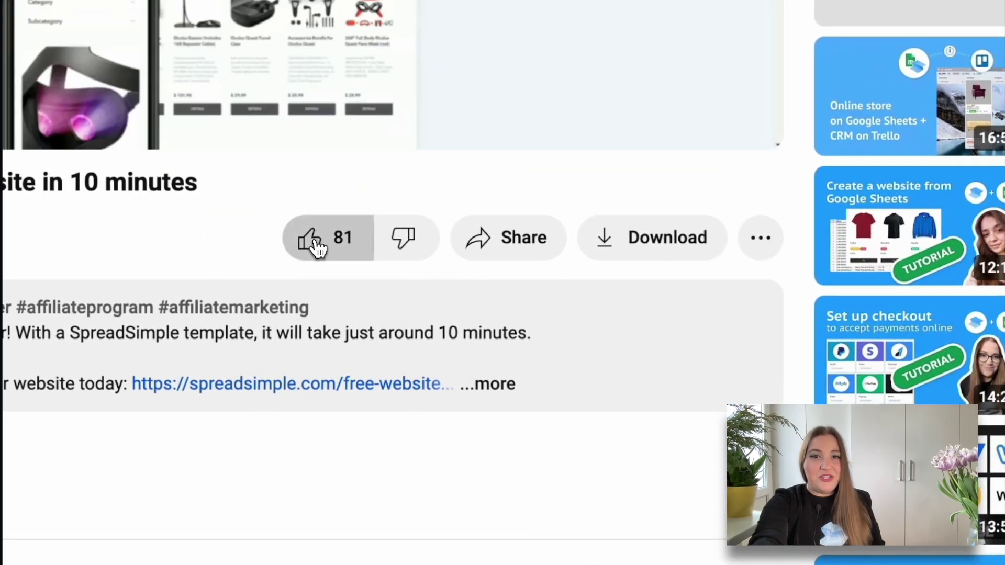
pyautogui.click(486, 242)
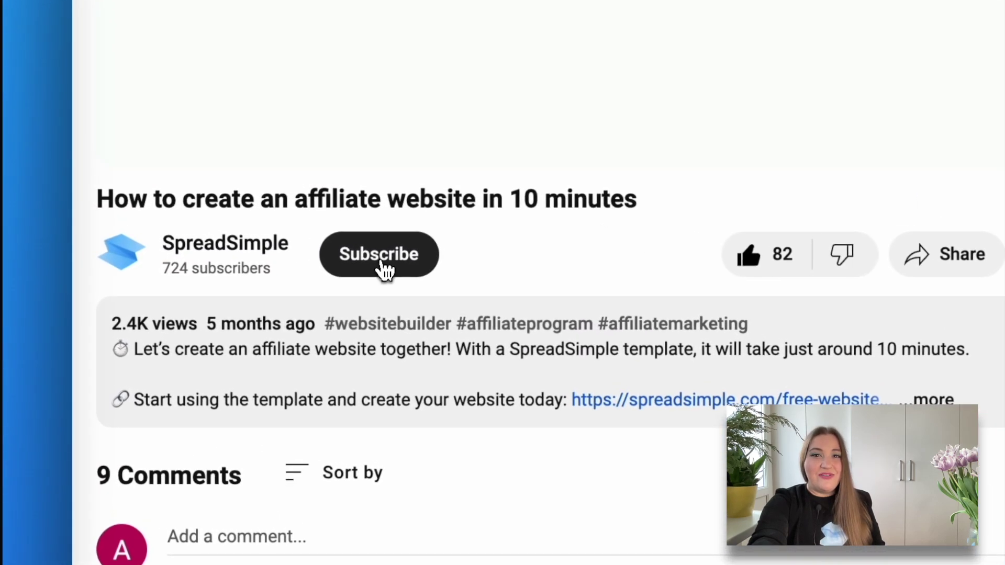
pyautogui.click(384, 269)
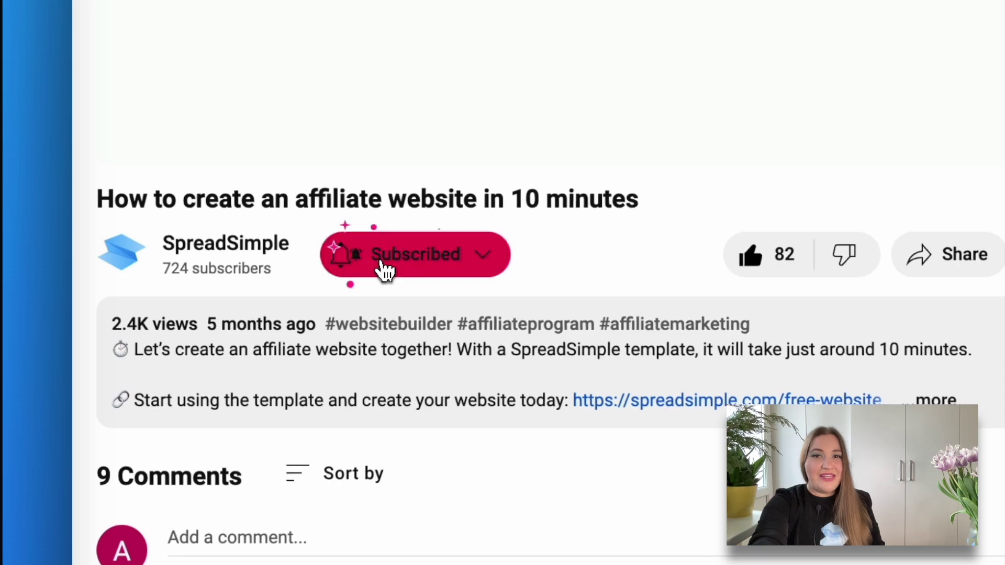
pyautogui.click(345, 266)
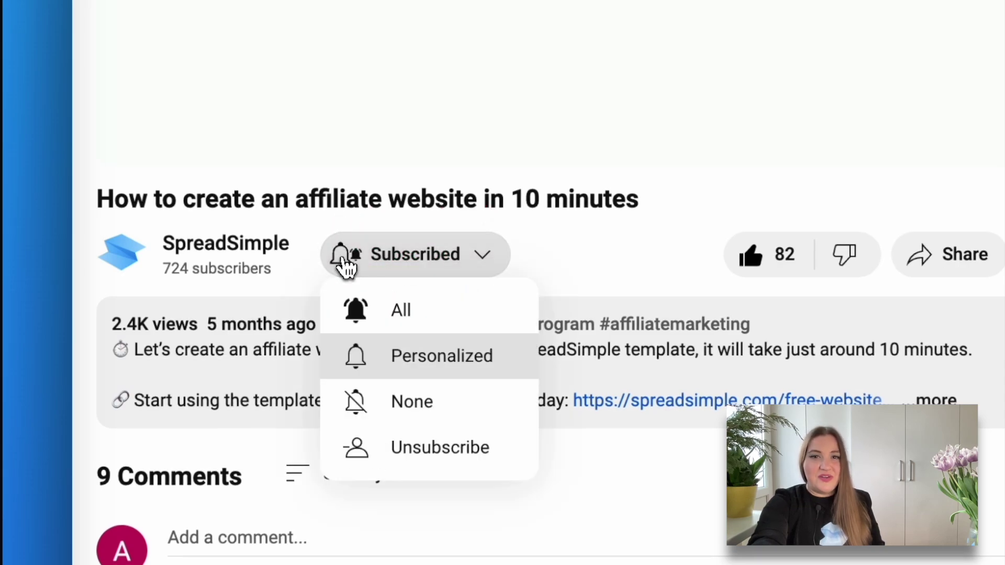
pyautogui.click(387, 315)
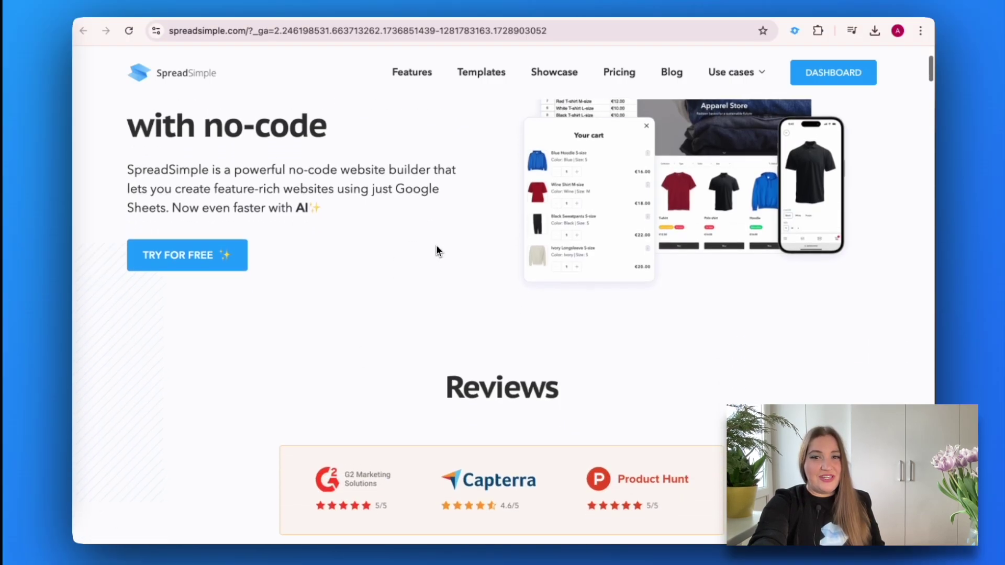
pyautogui.scroll(-4, 437, 249)
pyautogui.scroll(-5, 438, 249)
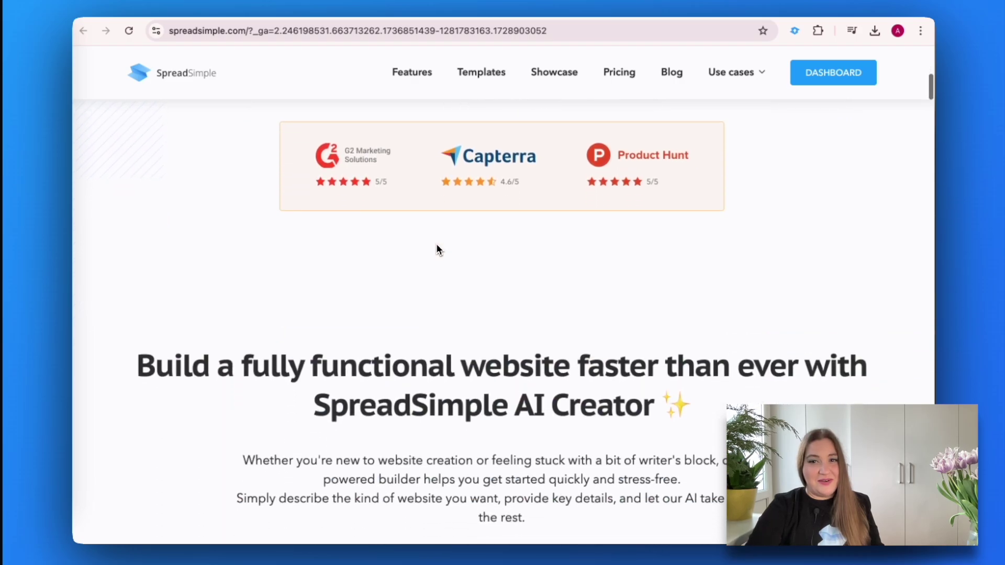